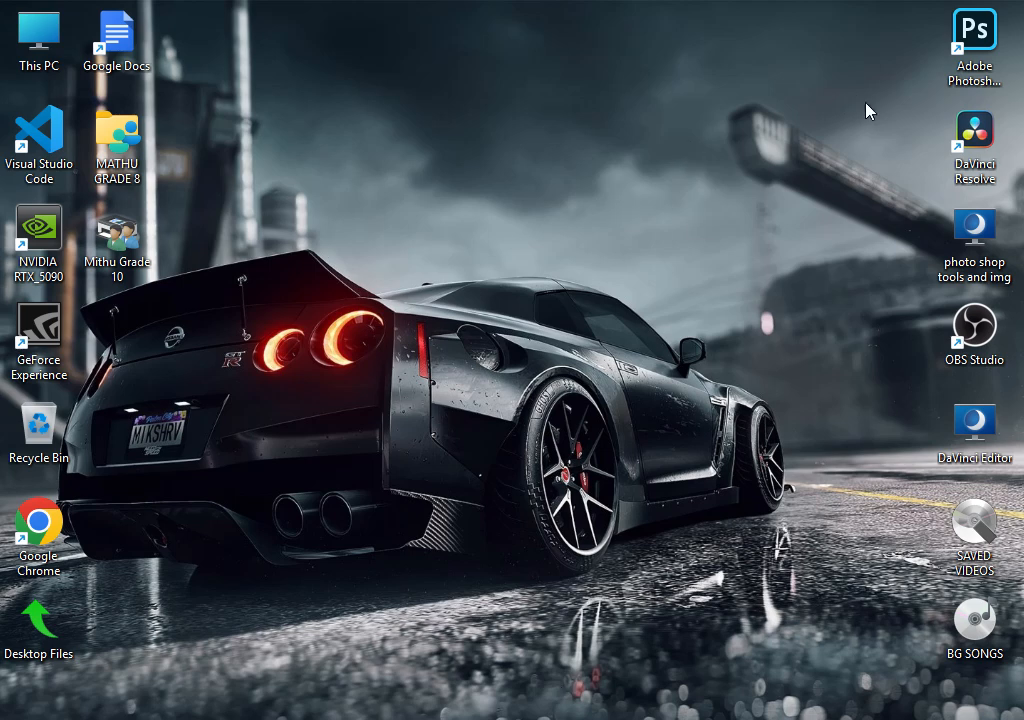
Launch Adobe Photoshop from the desktop.
drag(893, 40, 880, 655)
click(986, 30)
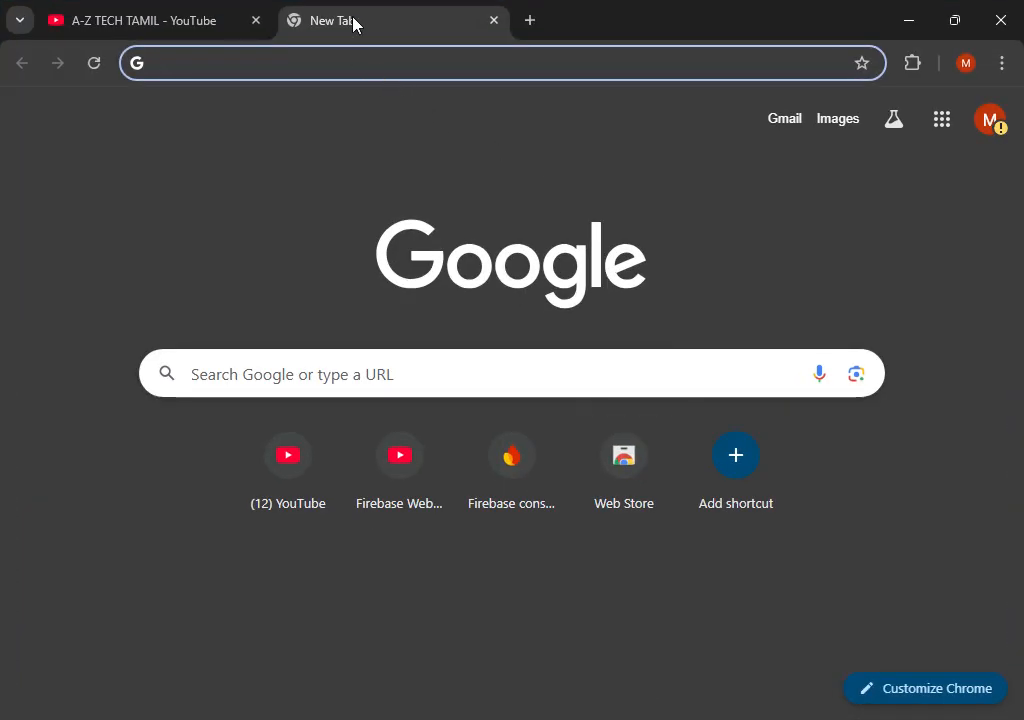
Load the remove.bg website in Chrome, and open another blank browser tab beside it.
drag(693, 32, 612, 22)
click(345, 60)
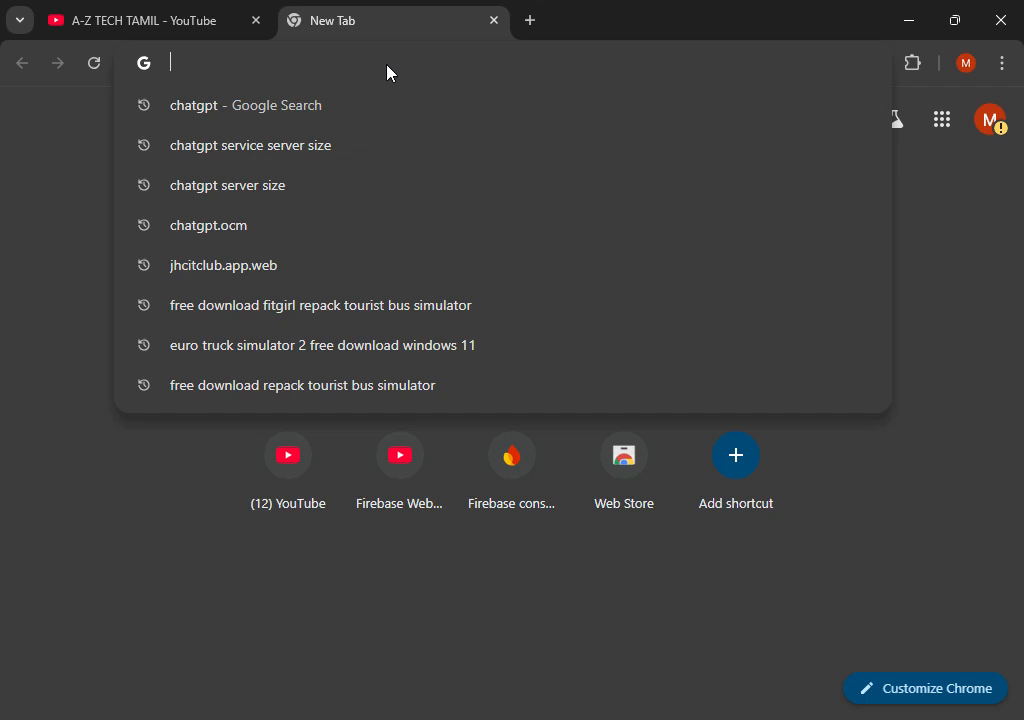
text(REMOI)
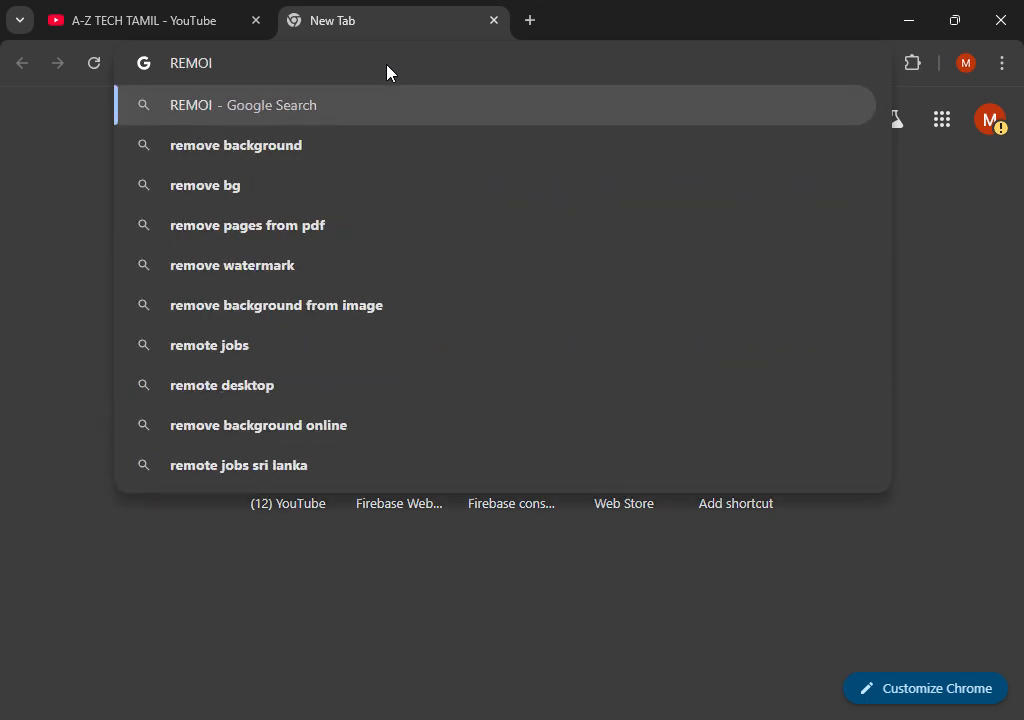
text(VEE)
key(BackSpace)
key(BackSpace)
key(BackSpace)
key(BackSpace)
key(BackSpace)
key(BackSpace)
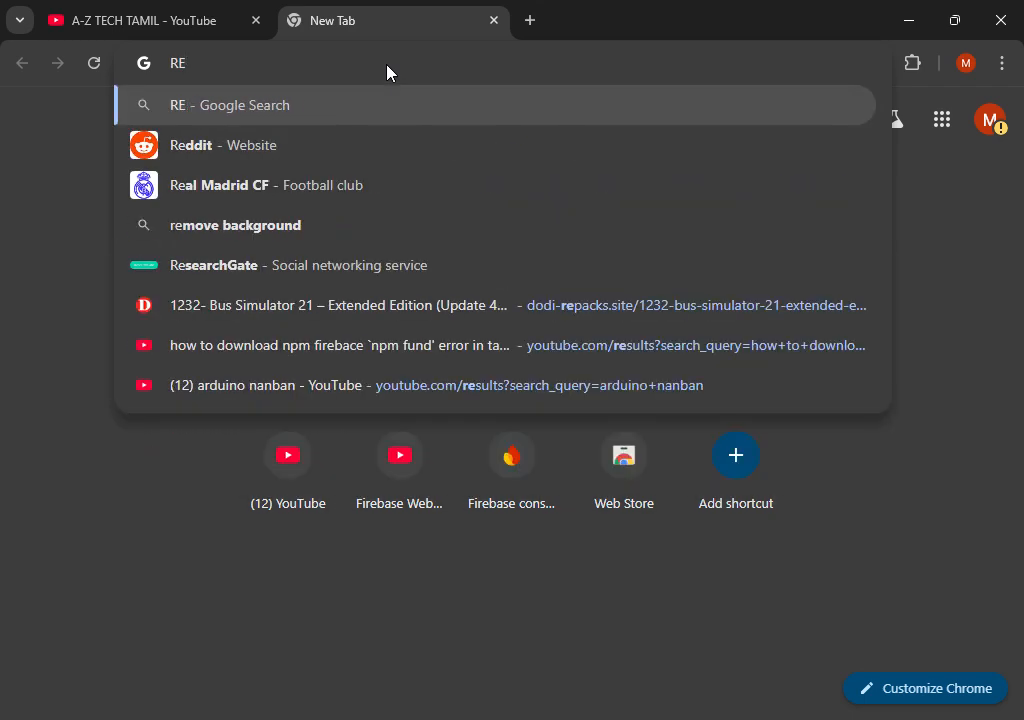
text(MOVE.)
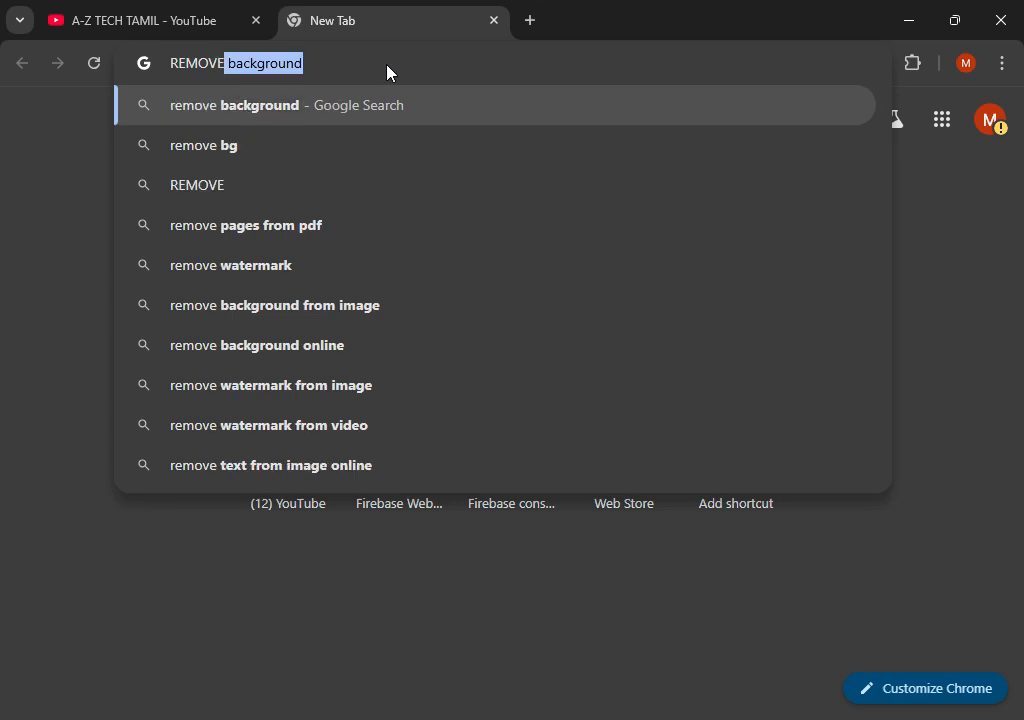
text(bg)
key(Return)
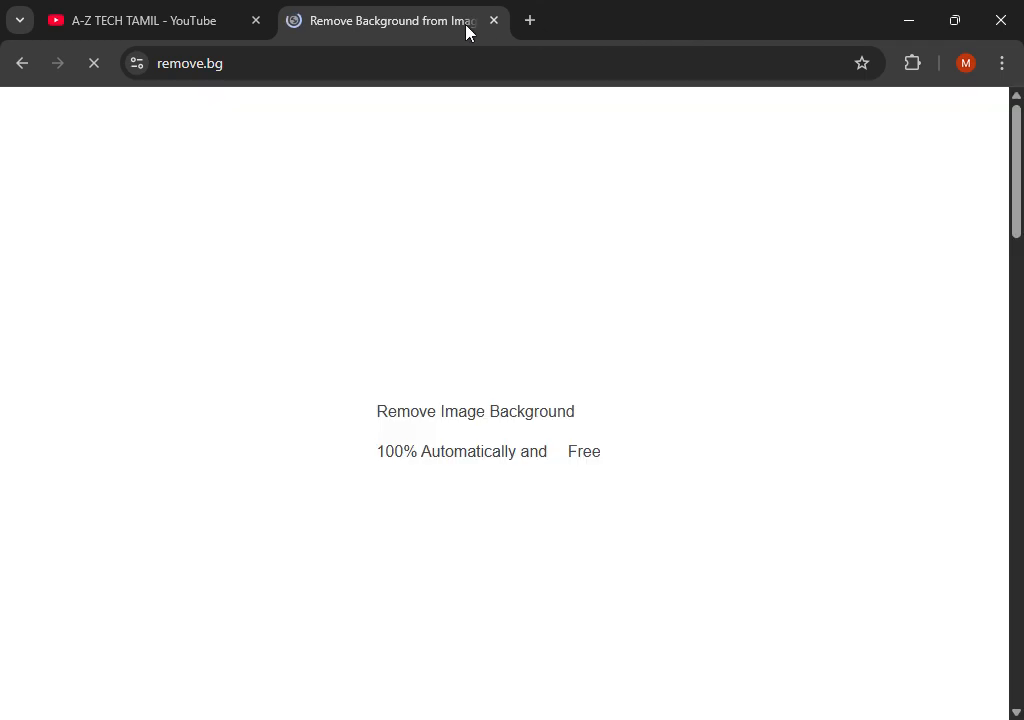
click(530, 20)
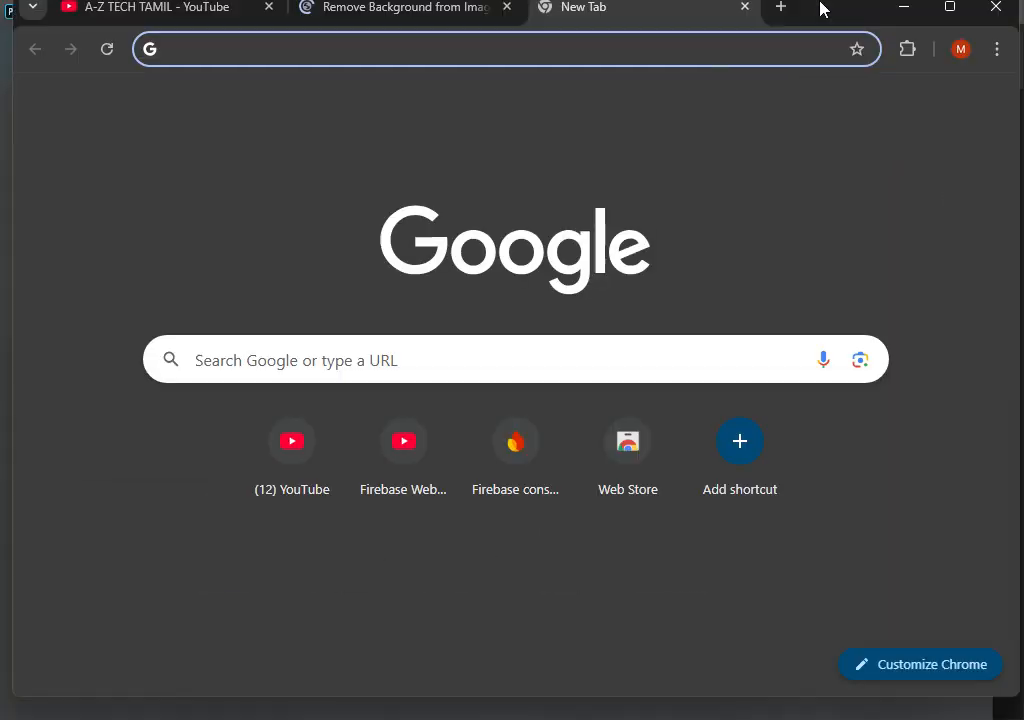
double_click(820, 8)
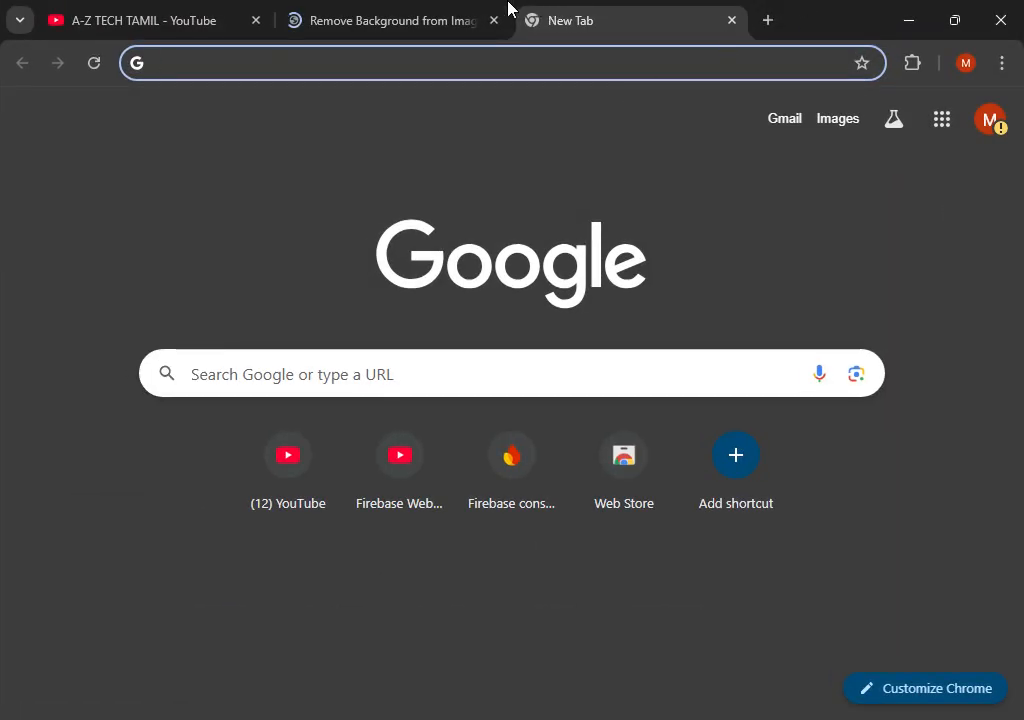
Switch to Photoshop and create a new 1024 x 600 pixel document at 72 pixels/inch, RGB Color, with a white background.
click(905, 20)
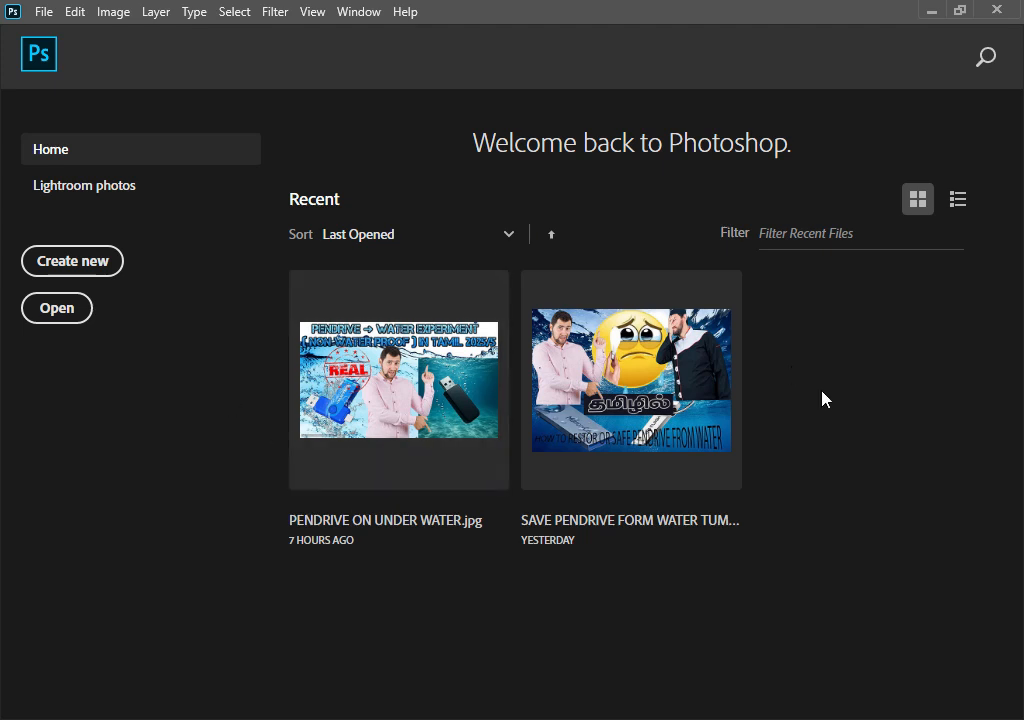
click(52, 264)
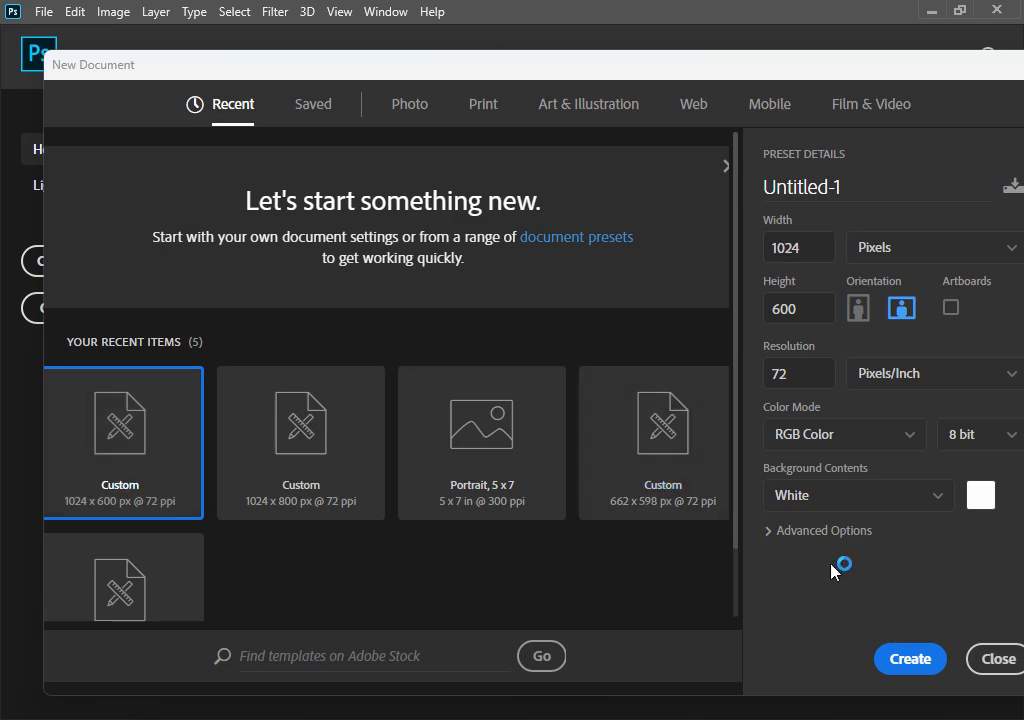
click(910, 662)
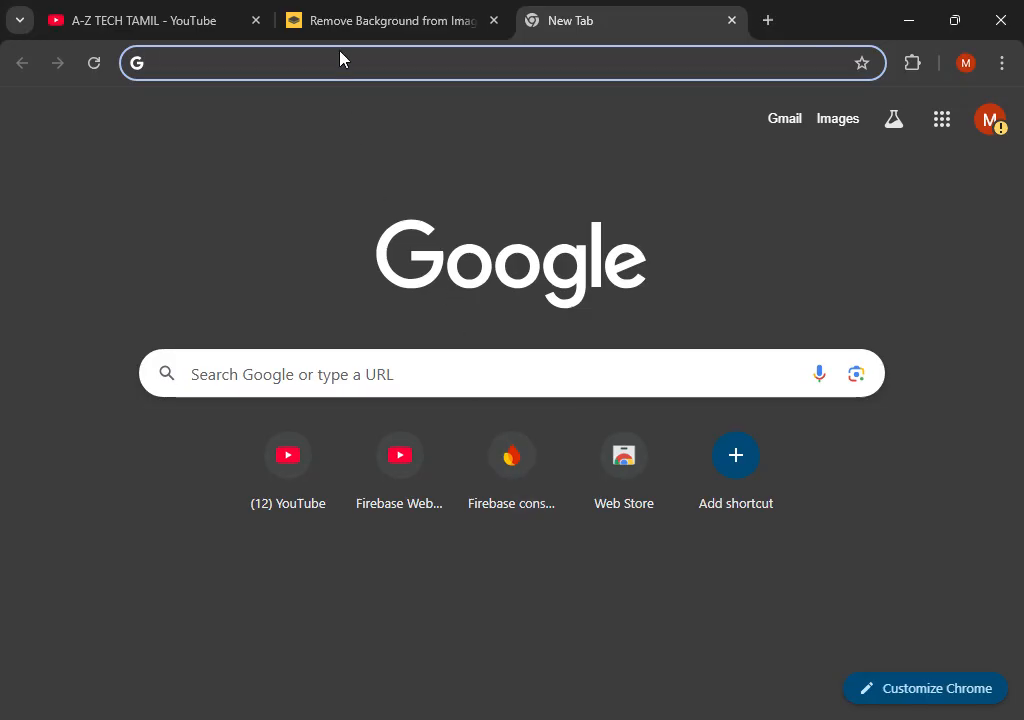
Switch to Chrome, search Google for "TEXT DESIN DOWNLOADER" and open Freepik's Text Effect PSD result.
key(alt+Tab)
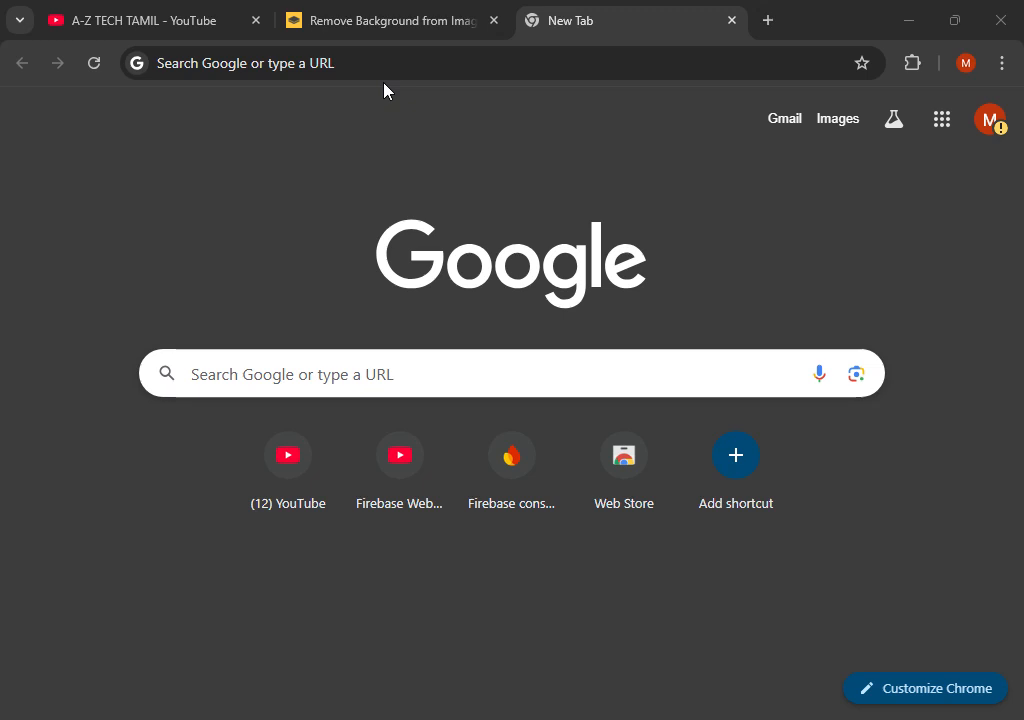
click(300, 66)
text(T)
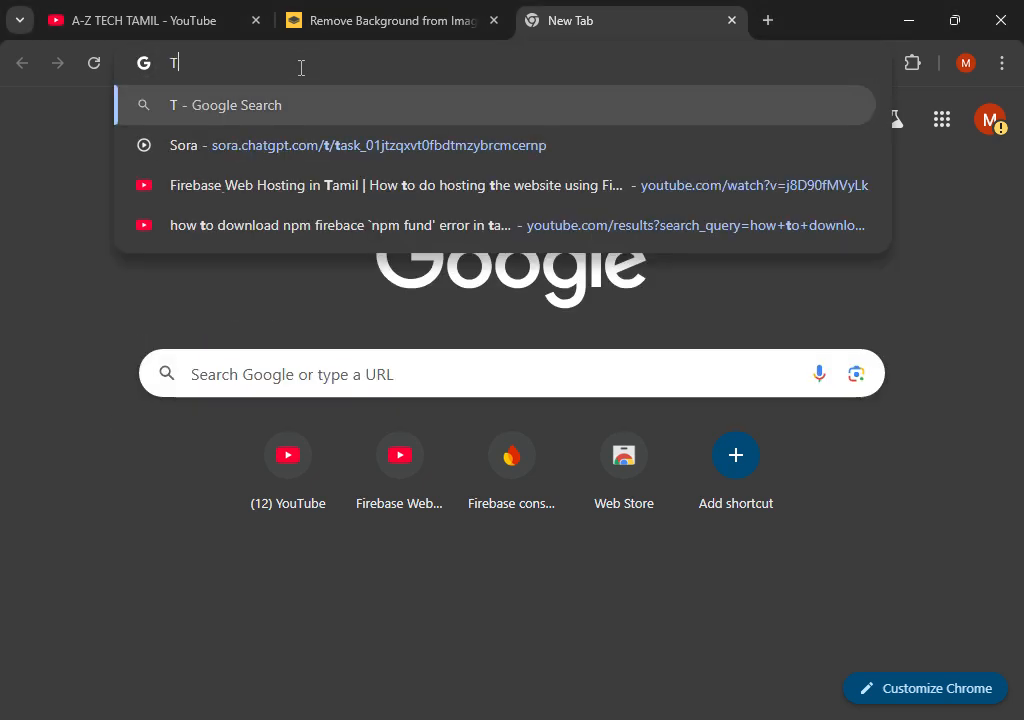
text(EXT)
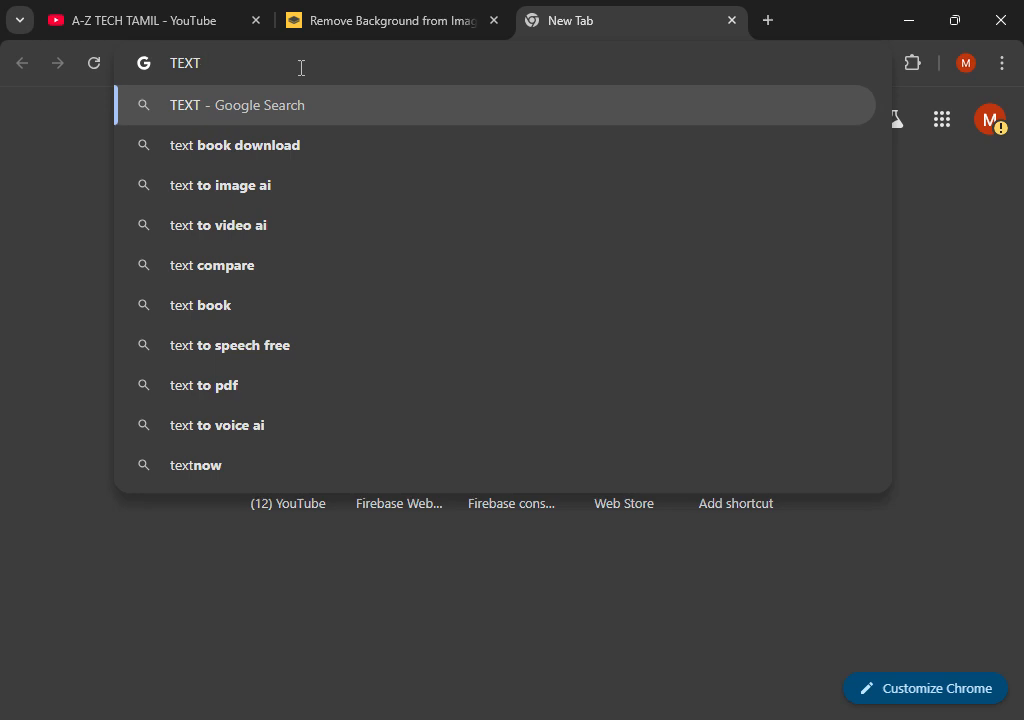
text( DESIN )
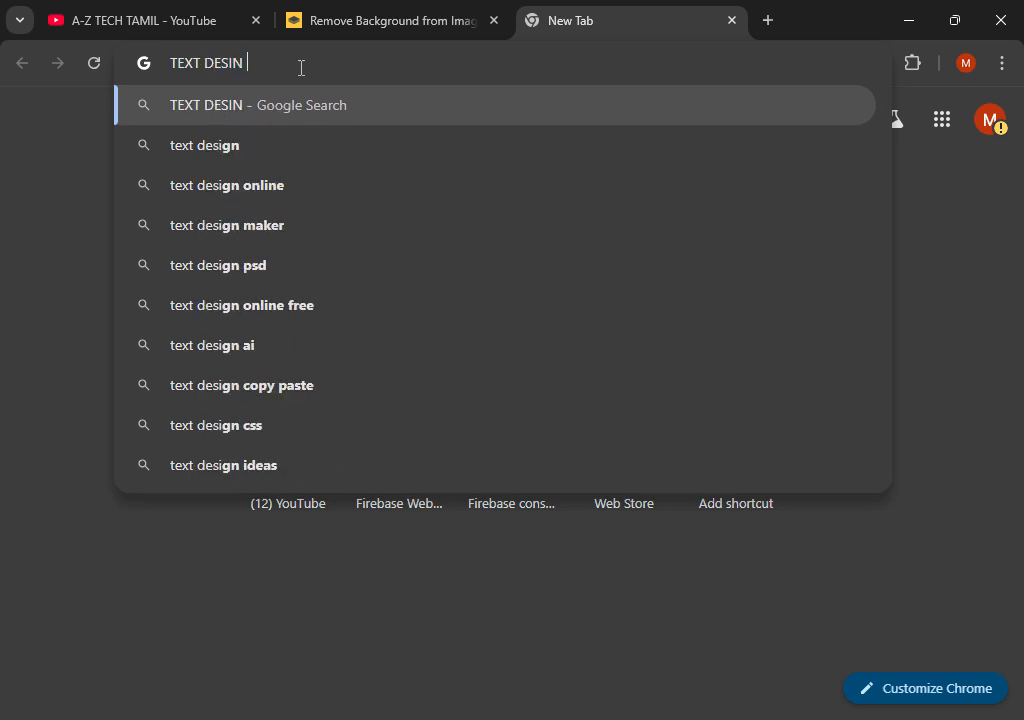
text(DOWN)
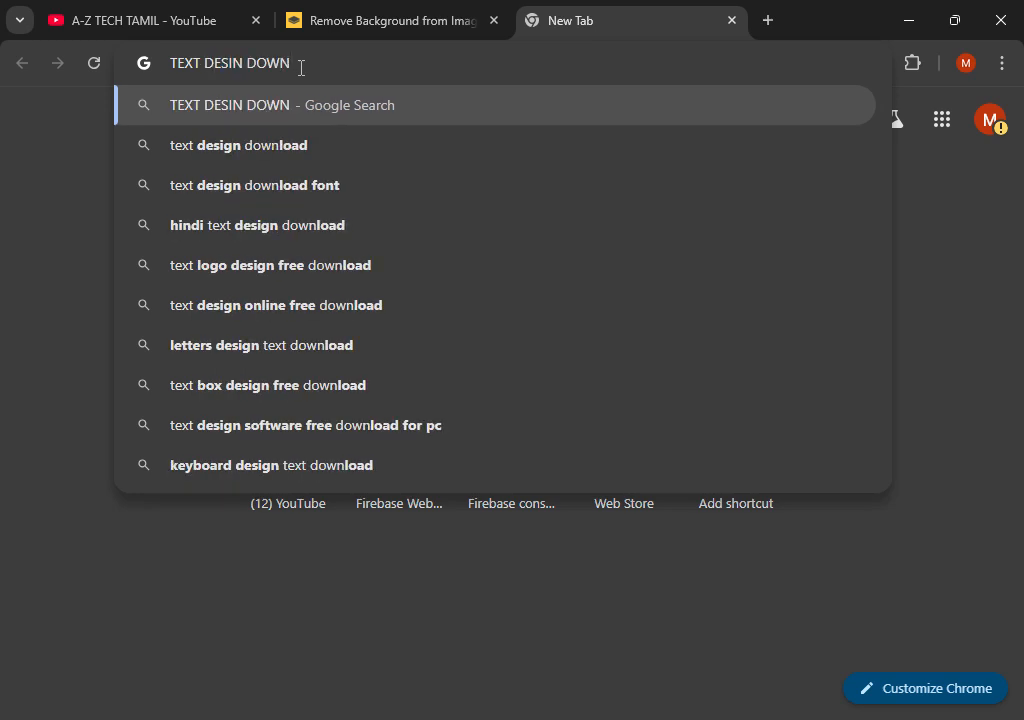
text(LOADER)
key(Return)
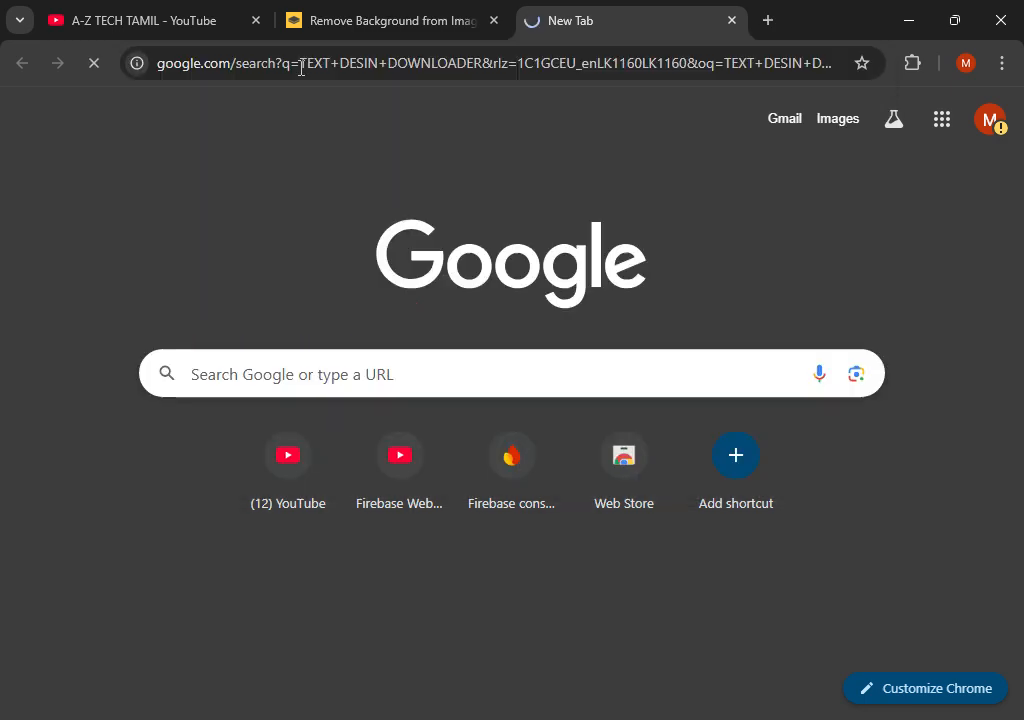
click(176, 384)
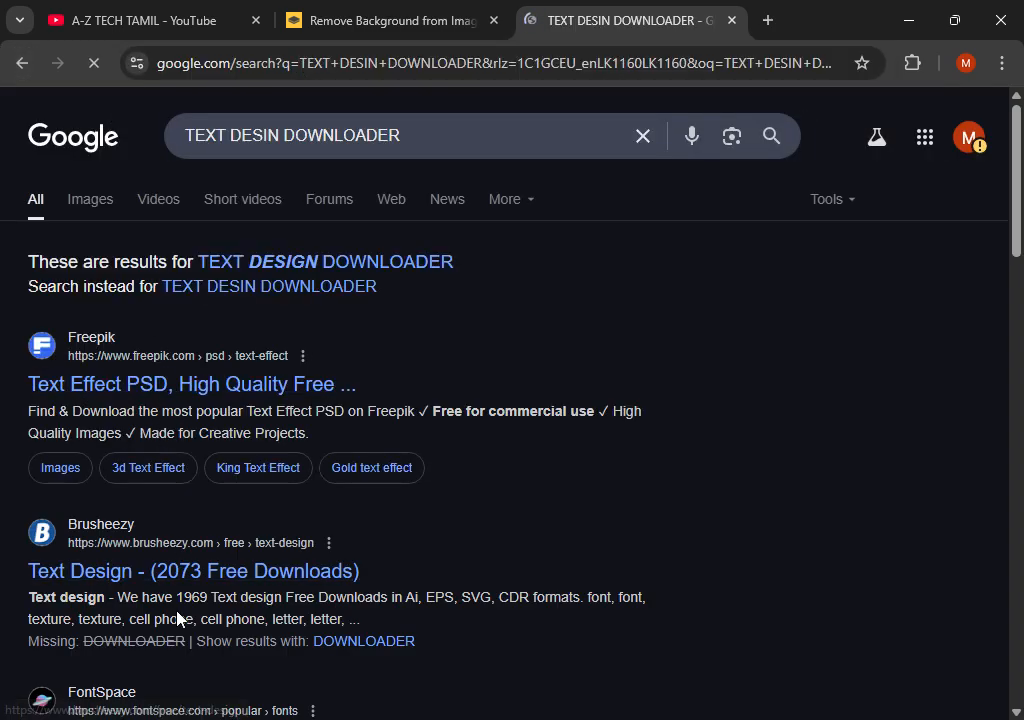
Examine the gold King text effect on its Freepik page, dismissing the sign-in prompt, and return to the results.
scroll(469, 434, down, 3)
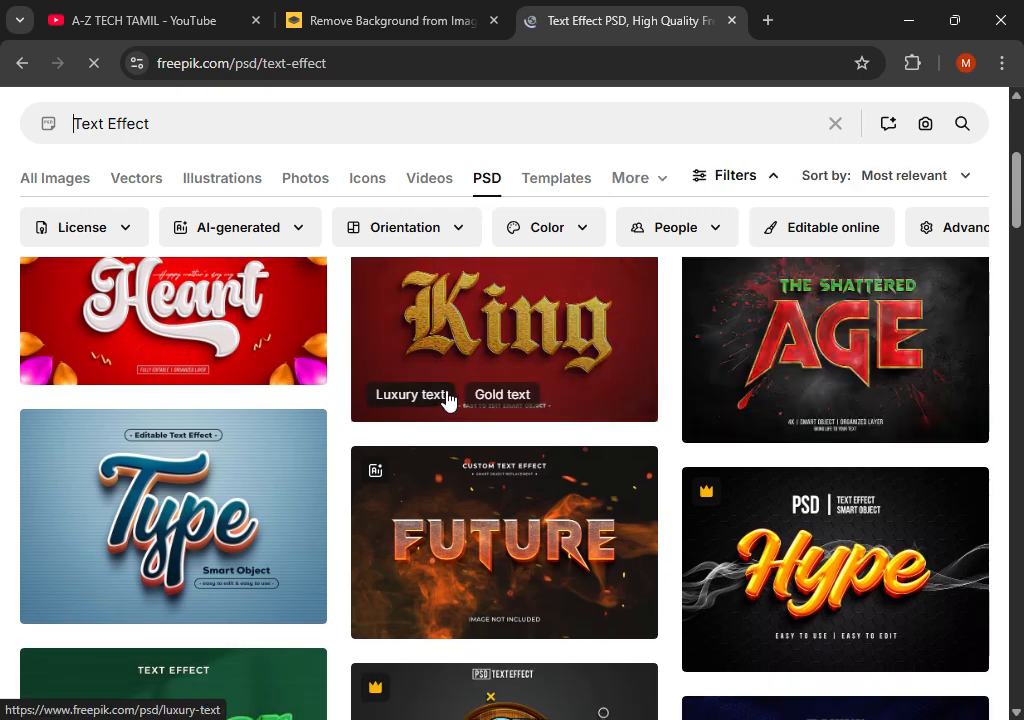
click(446, 338)
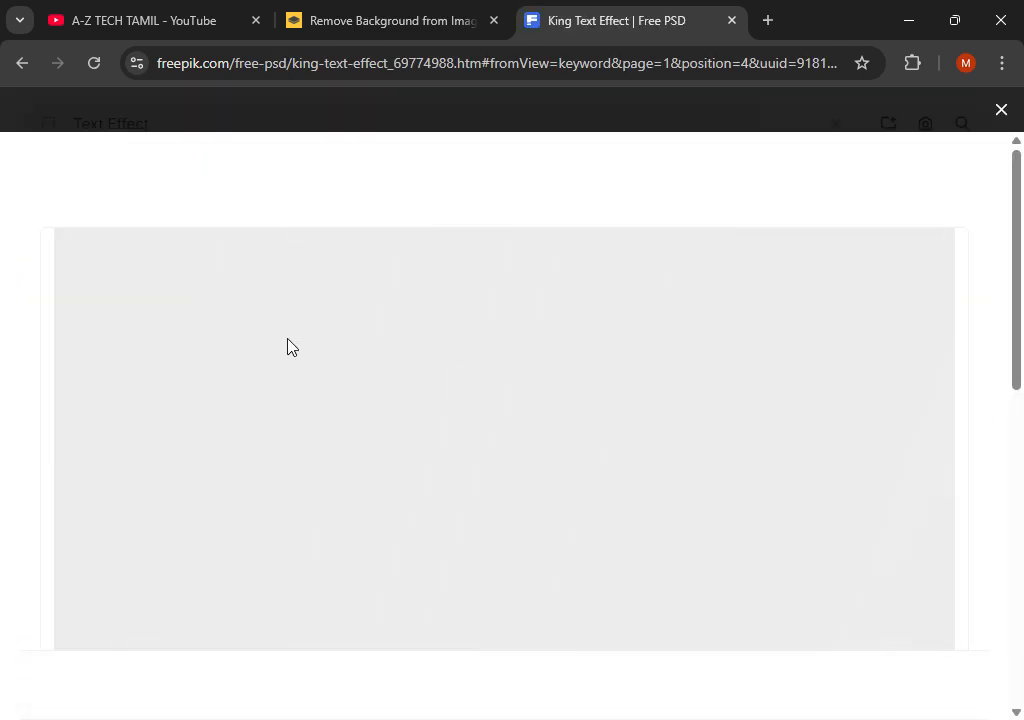
scroll(475, 420, down, 5)
scroll(434, 416, up, 5)
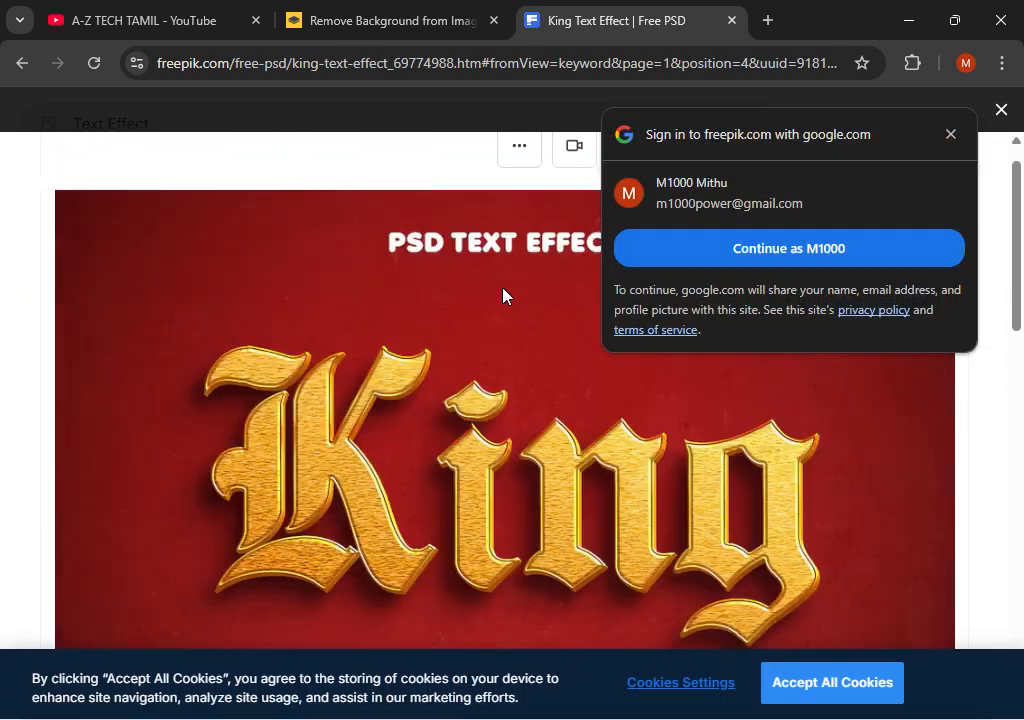
click(951, 137)
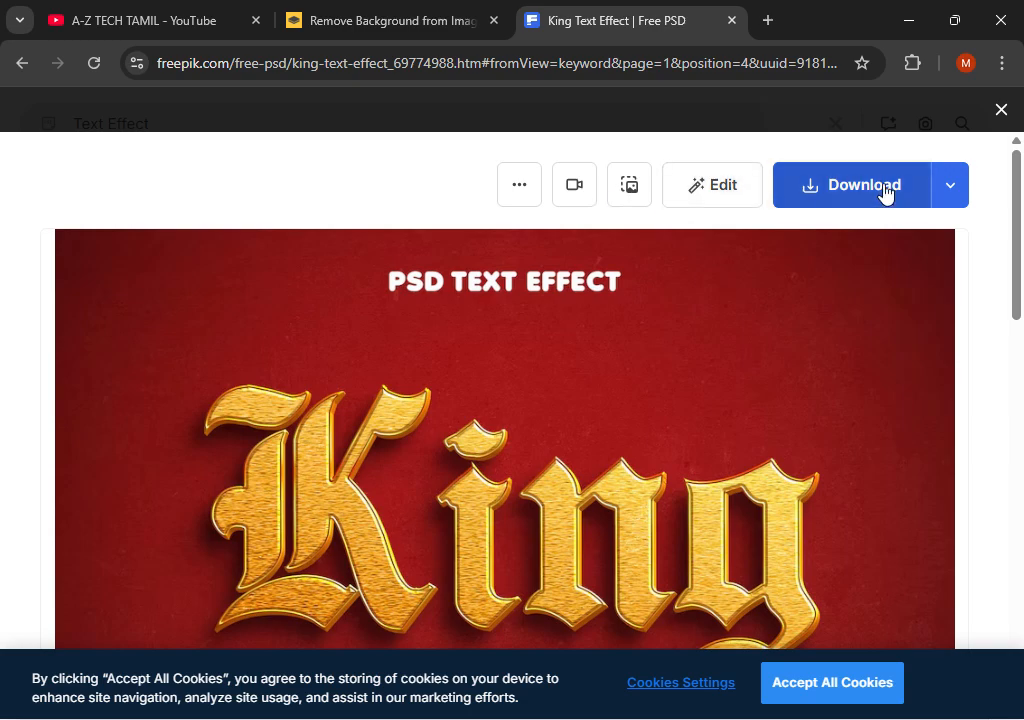
click(22, 60)
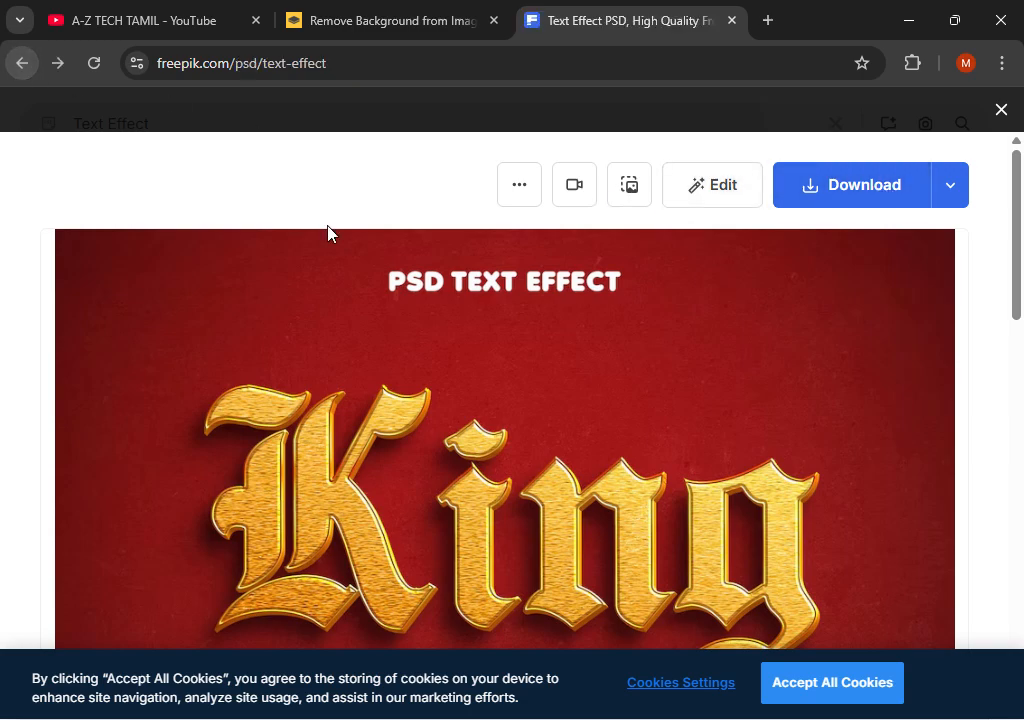
Browse the Freepik text effects and open the green bold Driver PSD text effect.
scroll(539, 489, down, 3)
scroll(350, 407, up, 1)
scroll(213, 398, down, 3)
scroll(201, 398, up, 2)
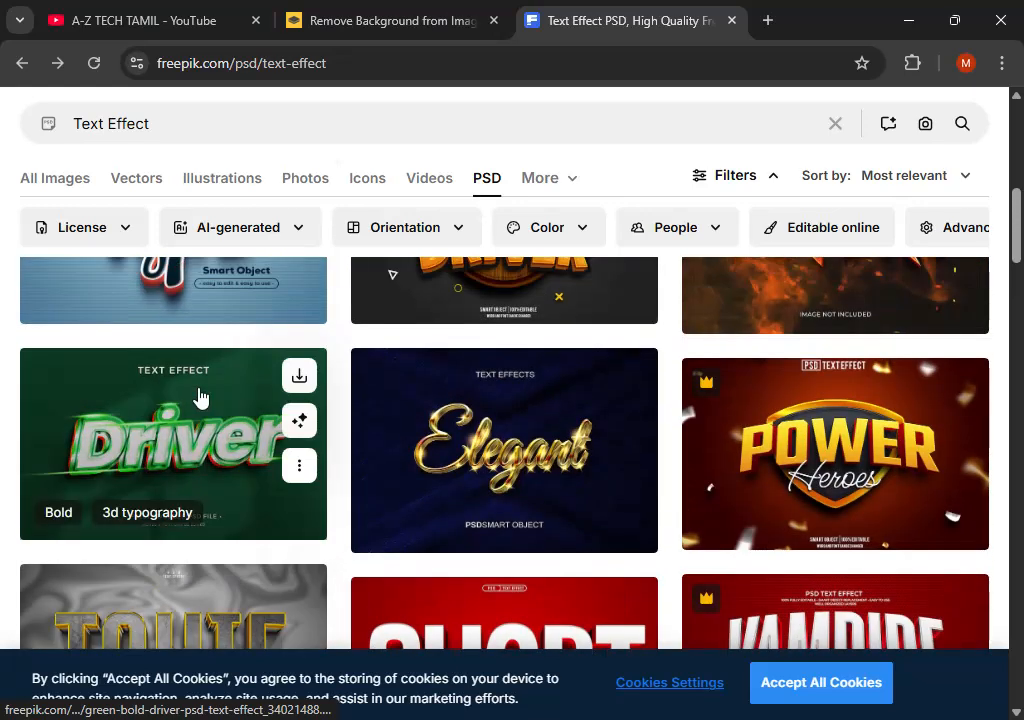
click(201, 398)
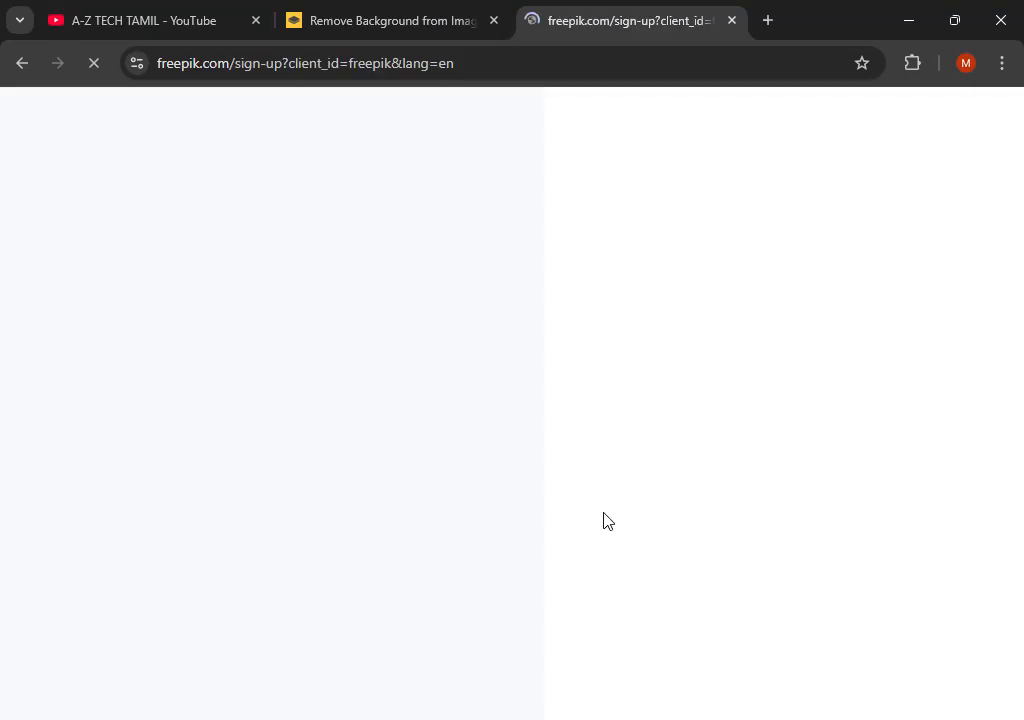
Sign up to Freepik with the listed Google account and leave the sign-up page.
click(762, 300)
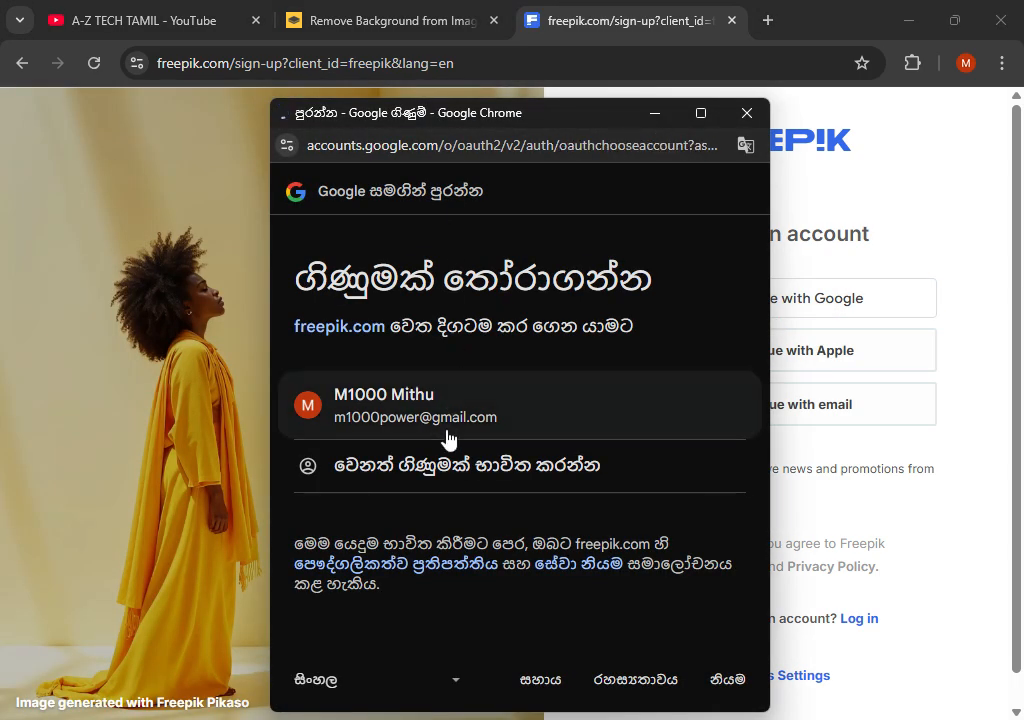
click(448, 432)
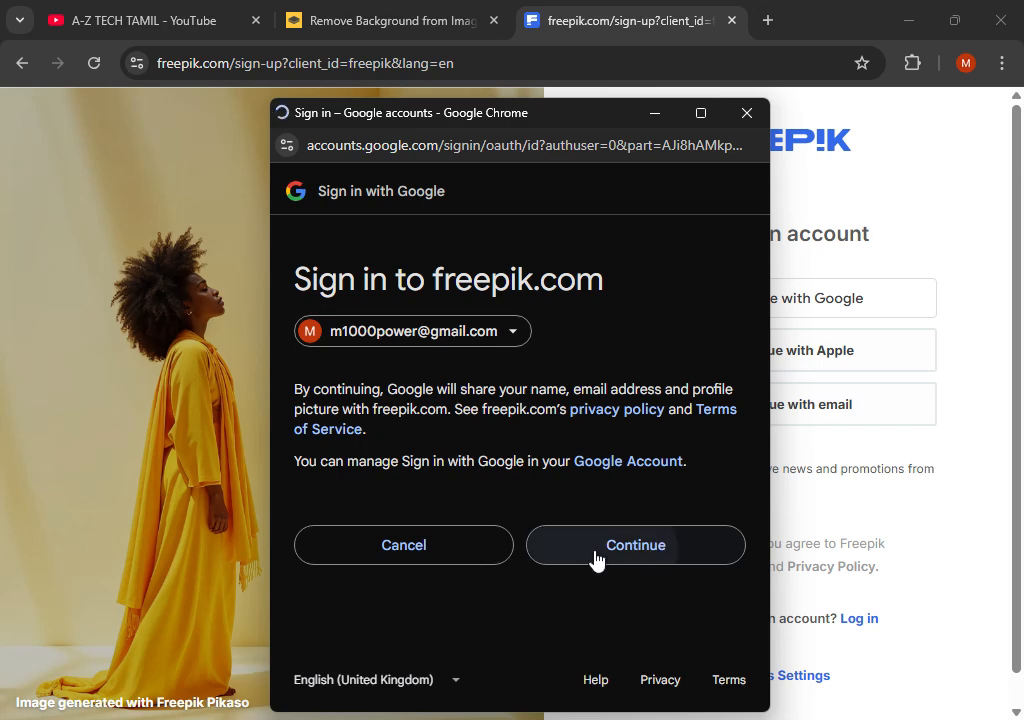
click(600, 545)
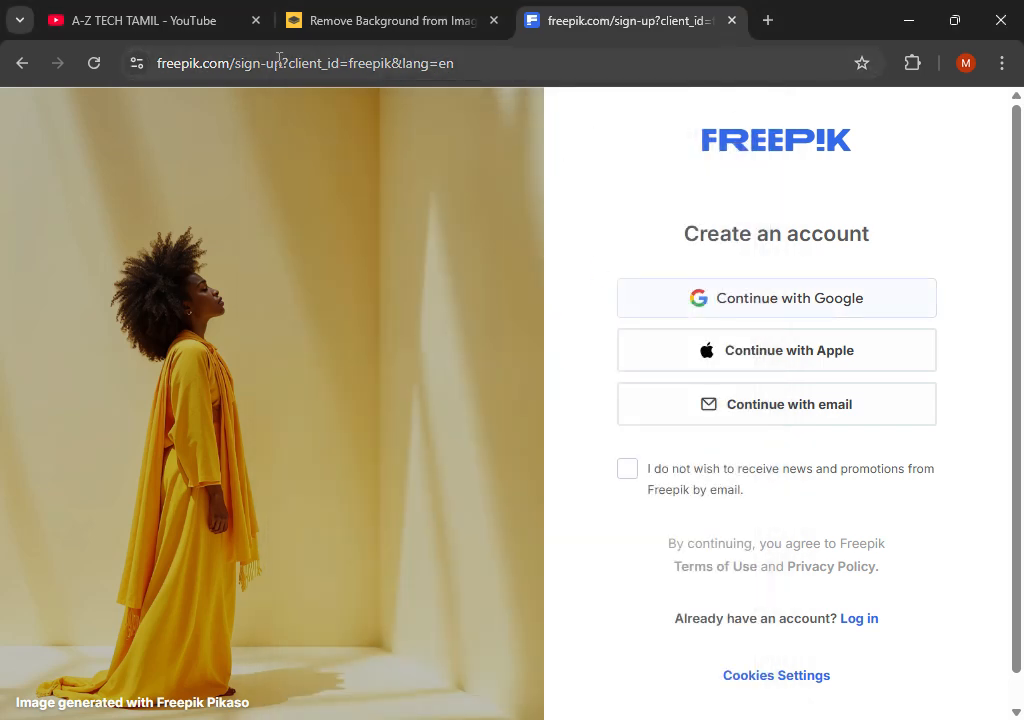
click(18, 66)
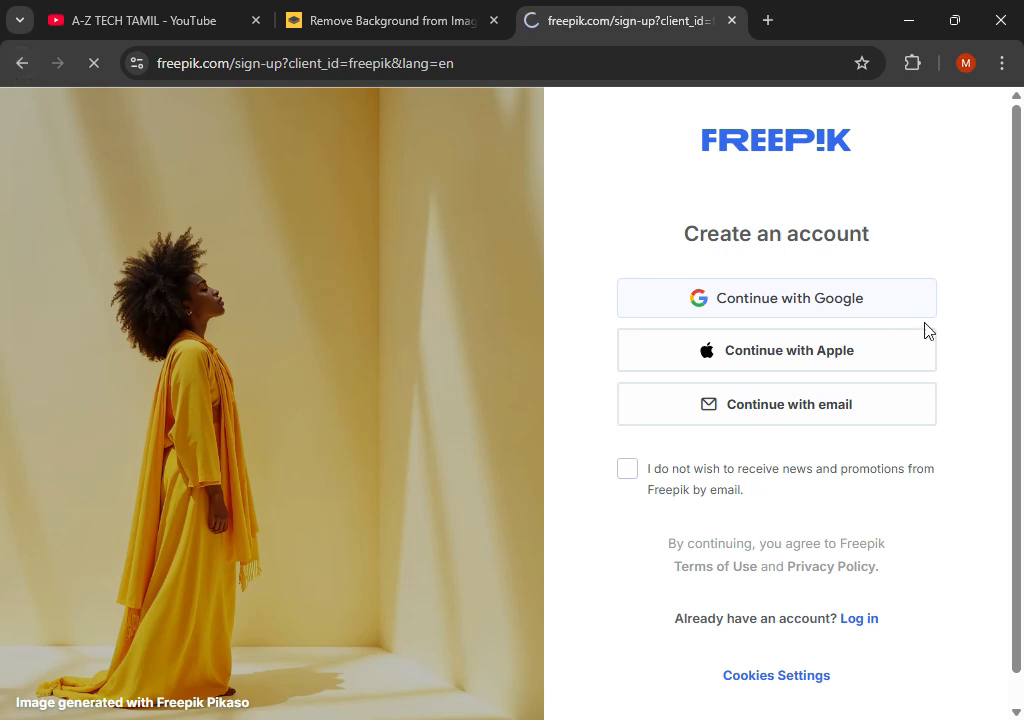
Try out Freepik's online image editor on the Driver text effect, then close it without saving.
scroll(519, 480, down, 5)
scroll(493, 355, up, 6)
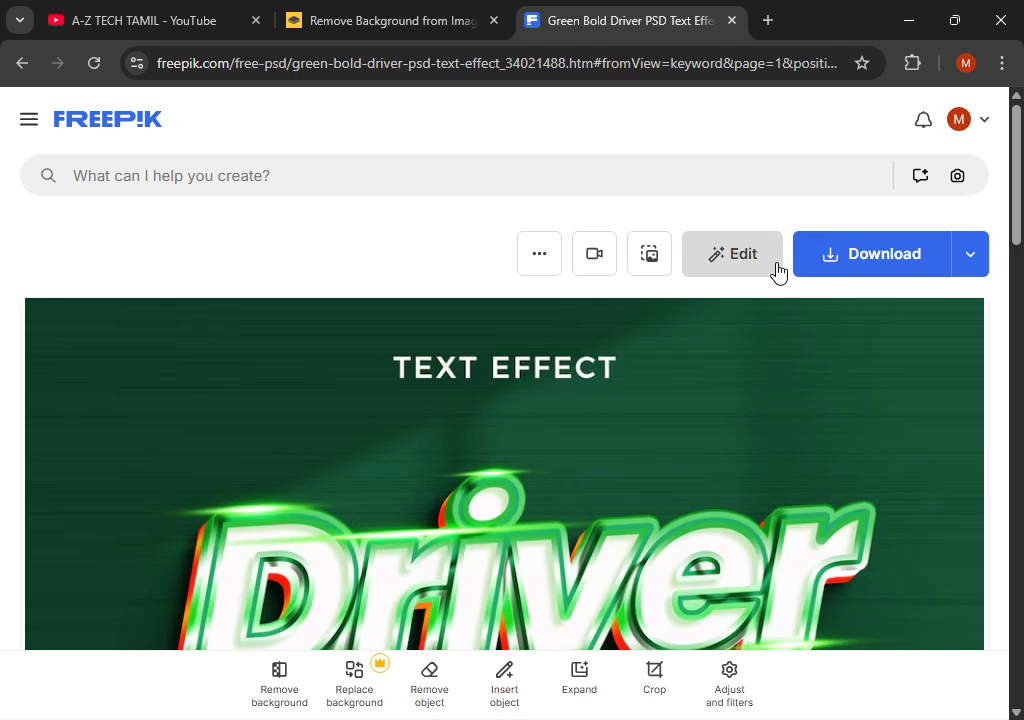
click(776, 268)
key(F11)
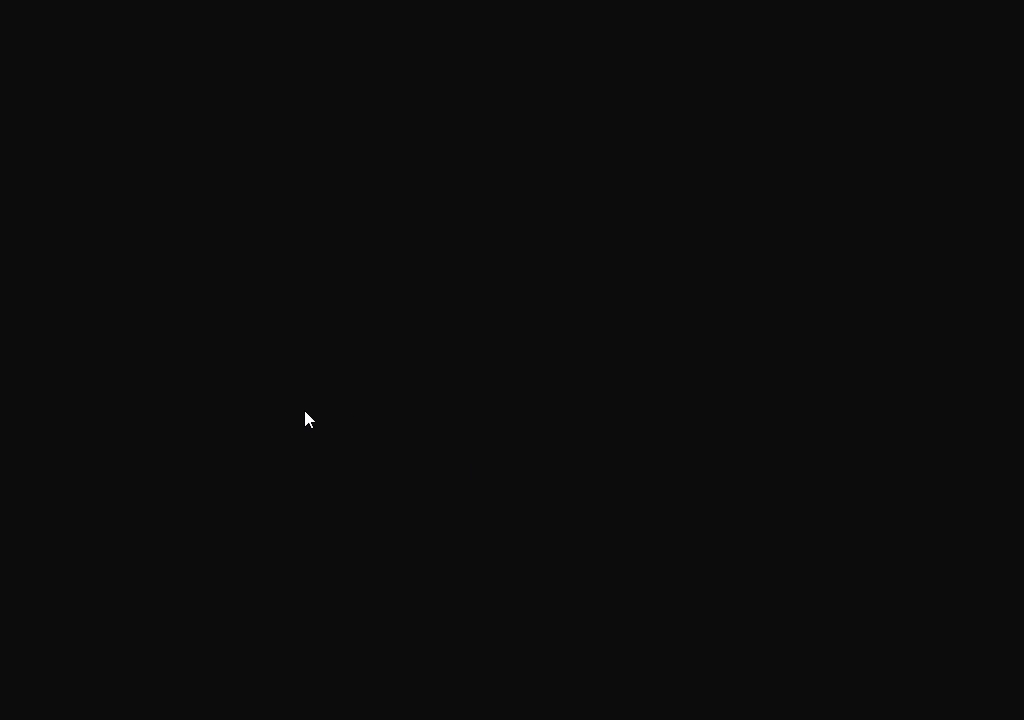
key(F11)
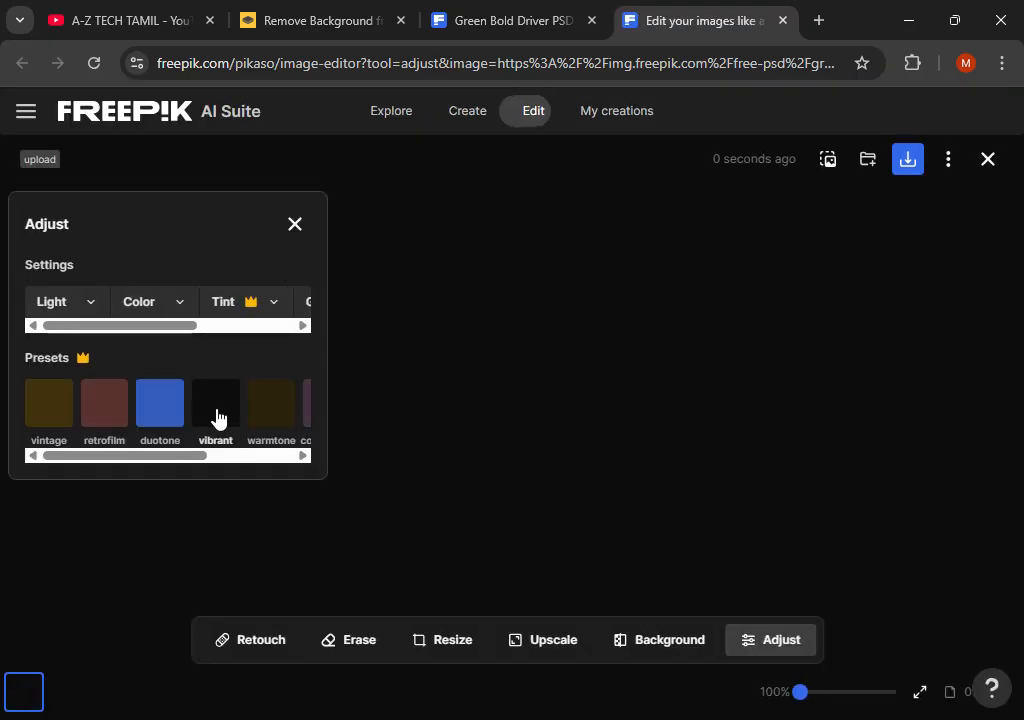
click(292, 228)
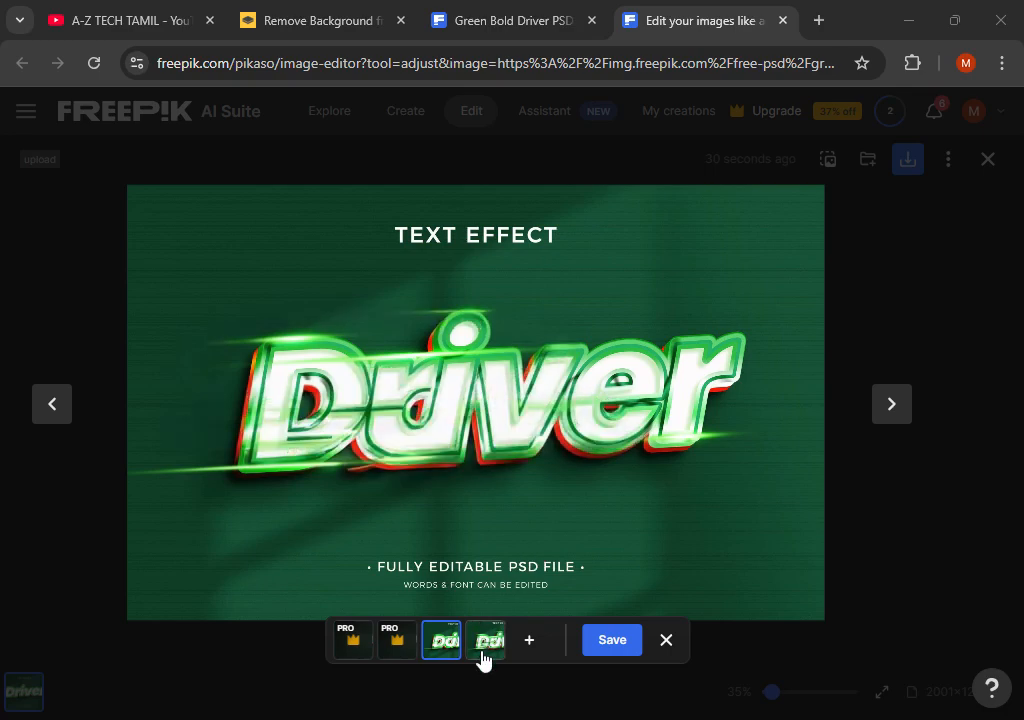
click(783, 20)
Leave the Freepik pages for the Google results and open the Cool Text Graphics Generator site.
scroll(423, 573, down, 3)
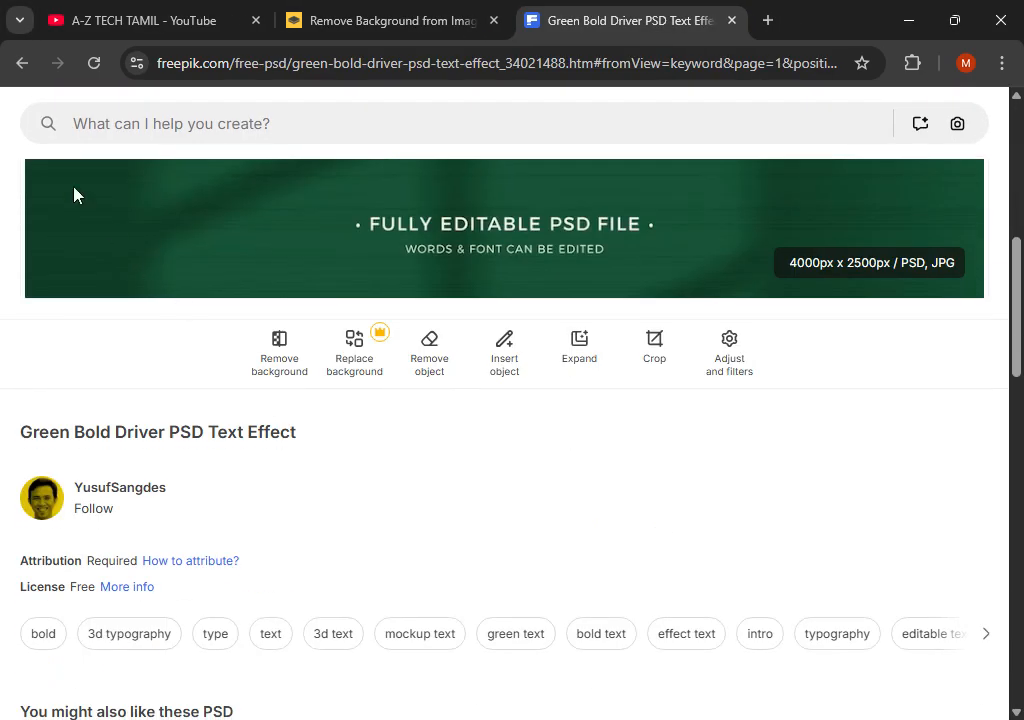
click(20, 62)
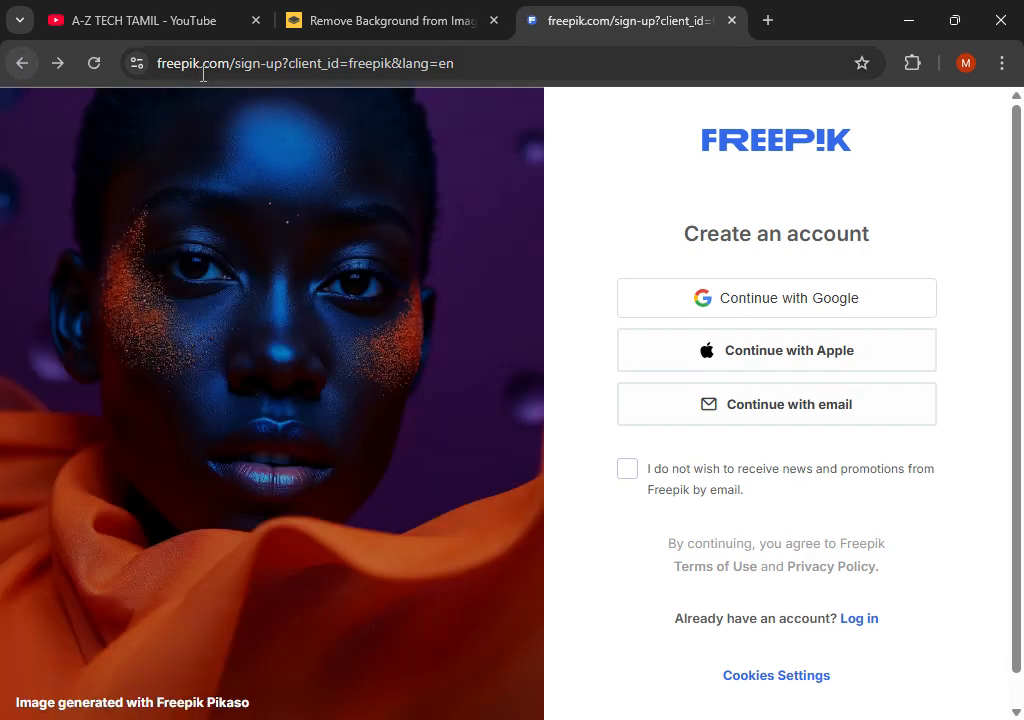
click(22, 63)
click(24, 64)
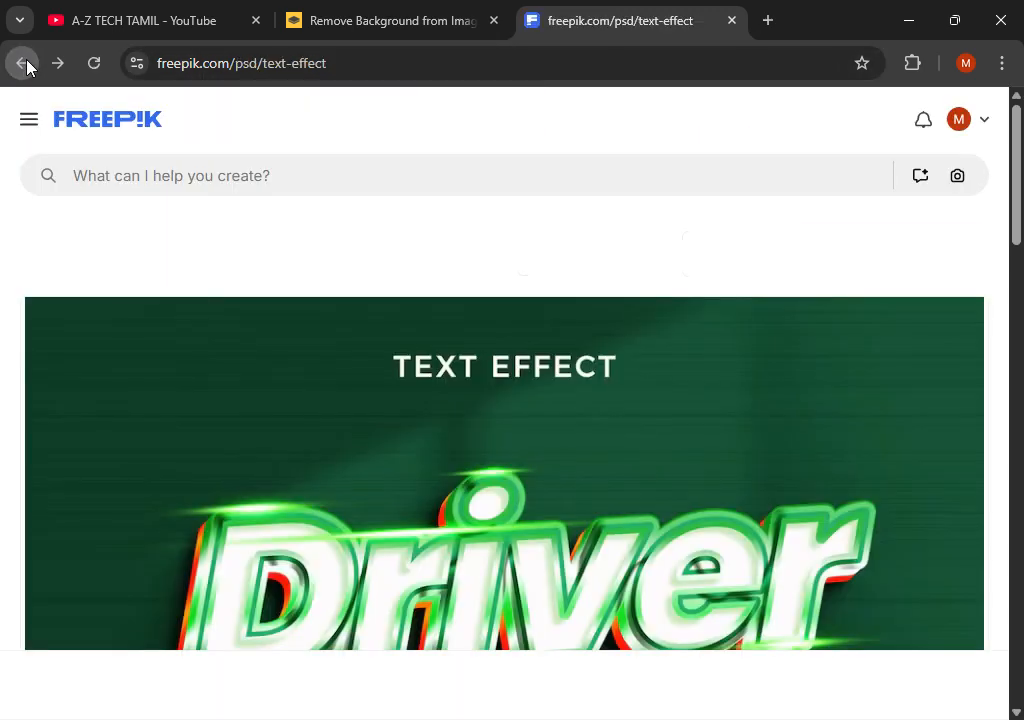
click(23, 63)
scroll(146, 414, down, 5)
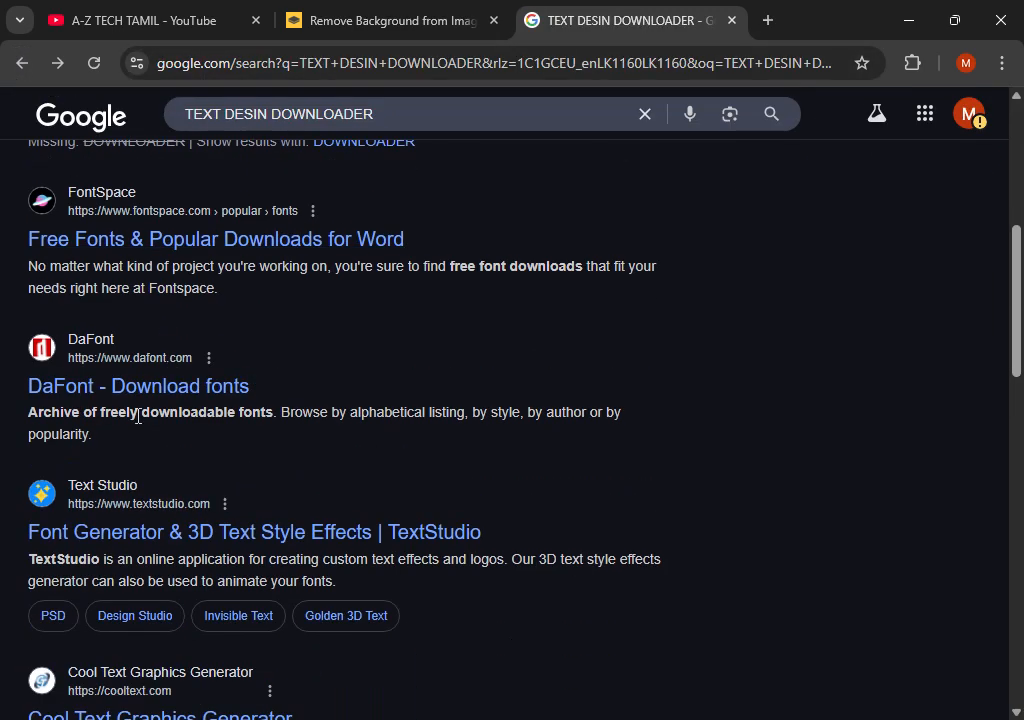
scroll(300, 480, down, 5)
scroll(153, 237, up, 1)
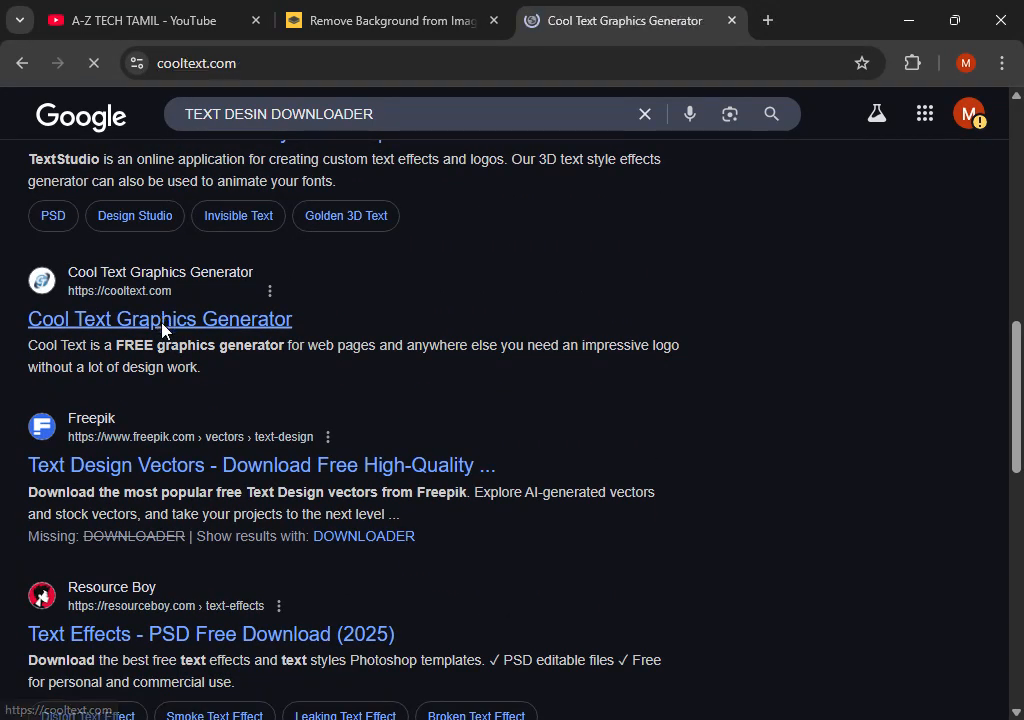
Browse the Cool Text style gallery and open the Skate logo generator, dismissing the advertisement.
scroll(400, 420, down, 3)
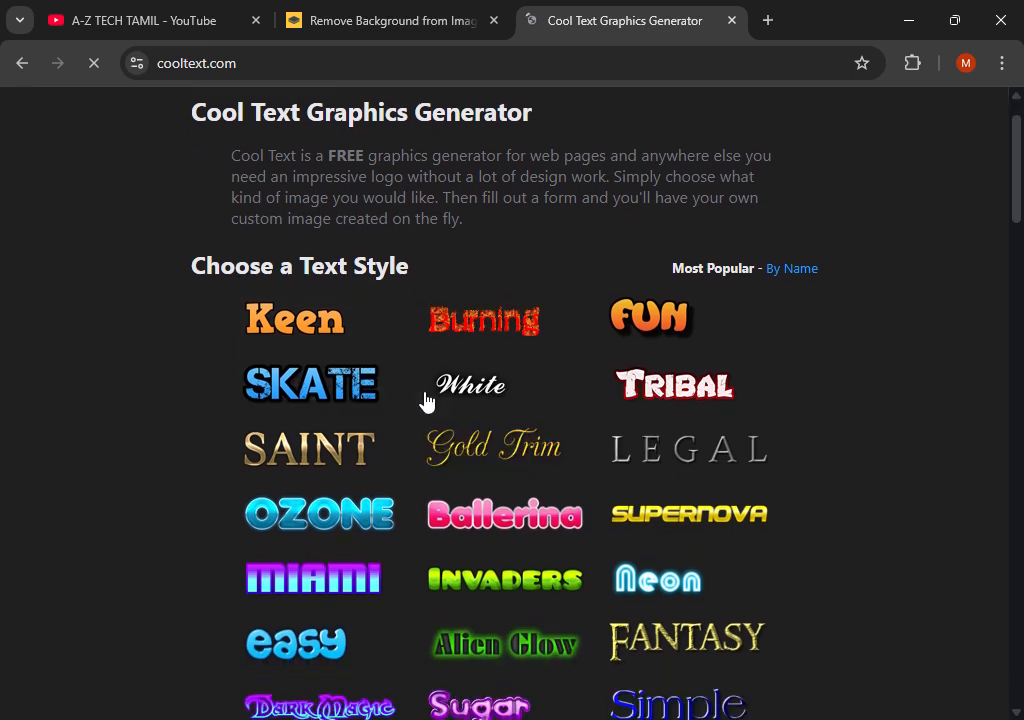
scroll(528, 290, down, 3)
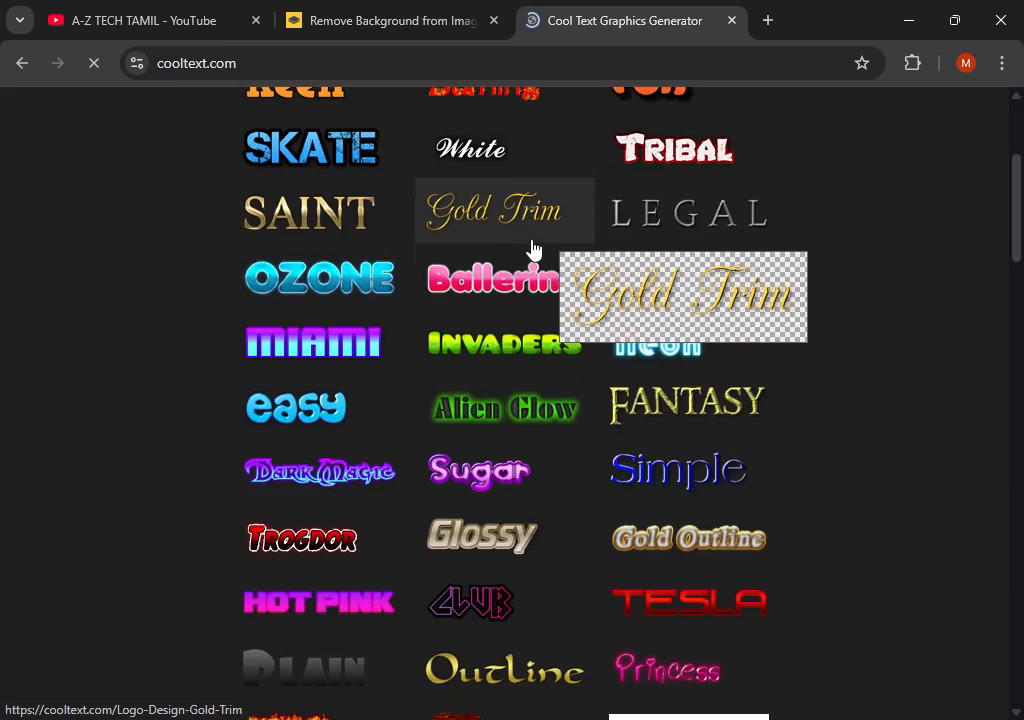
scroll(250, 492, down, 1)
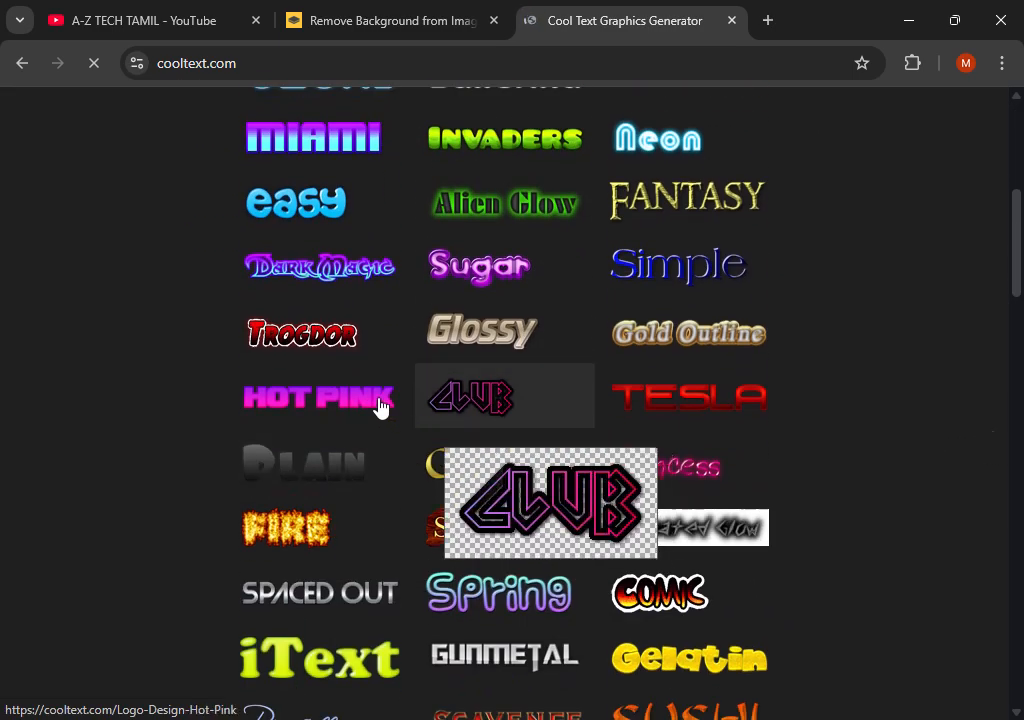
scroll(350, 400, down, 3)
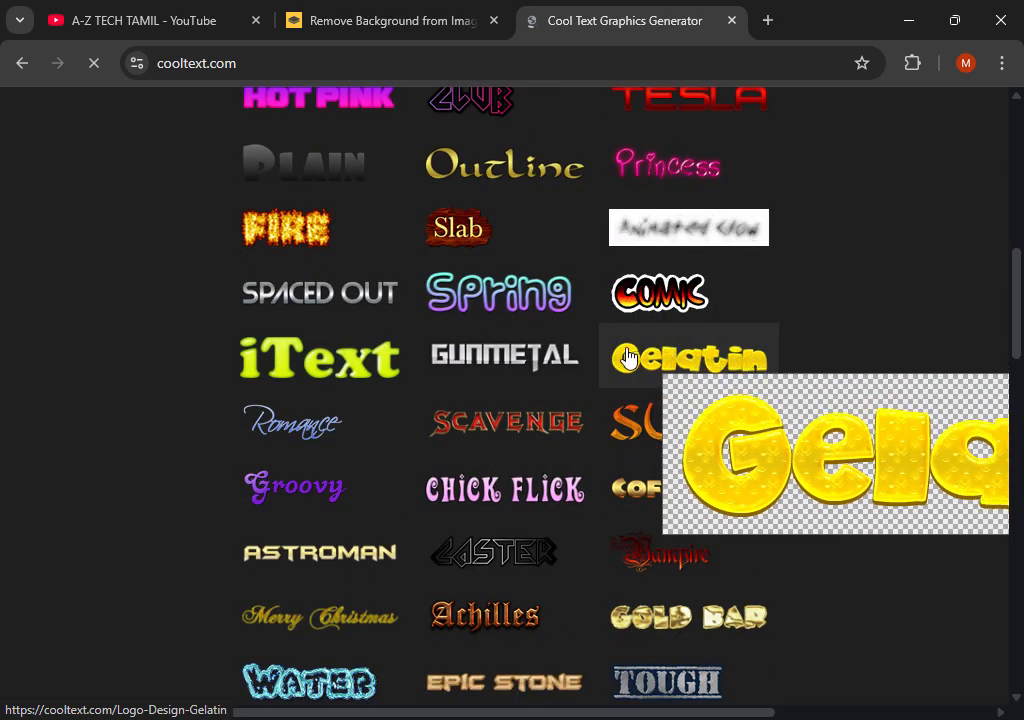
scroll(487, 373, down, 4)
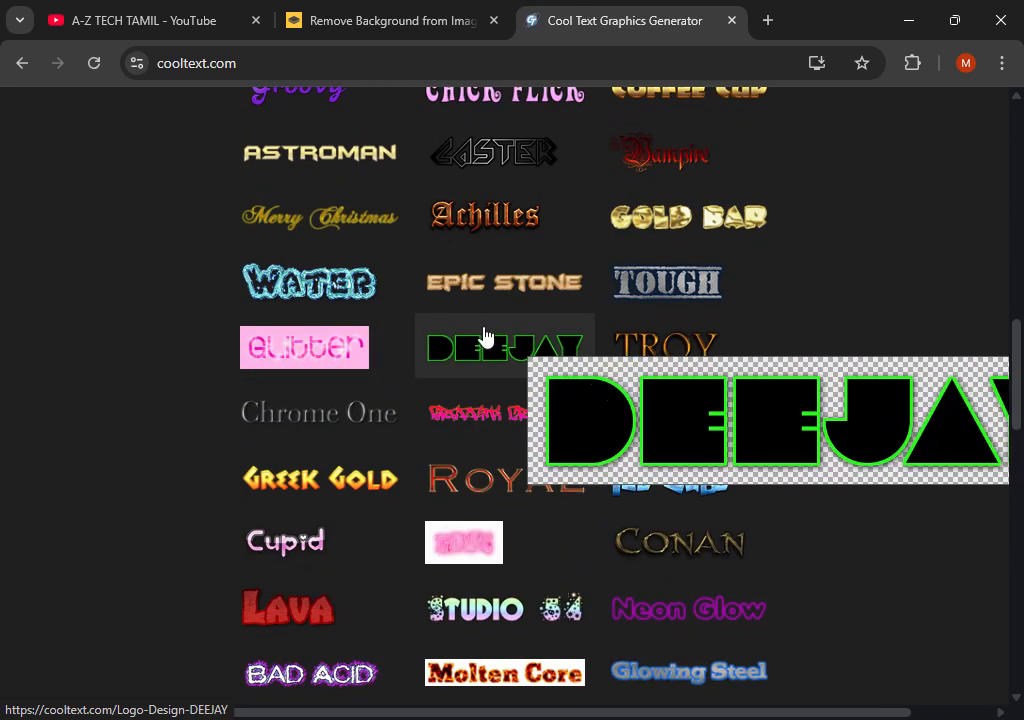
scroll(420, 450, down, 2)
scroll(440, 518, down, 4)
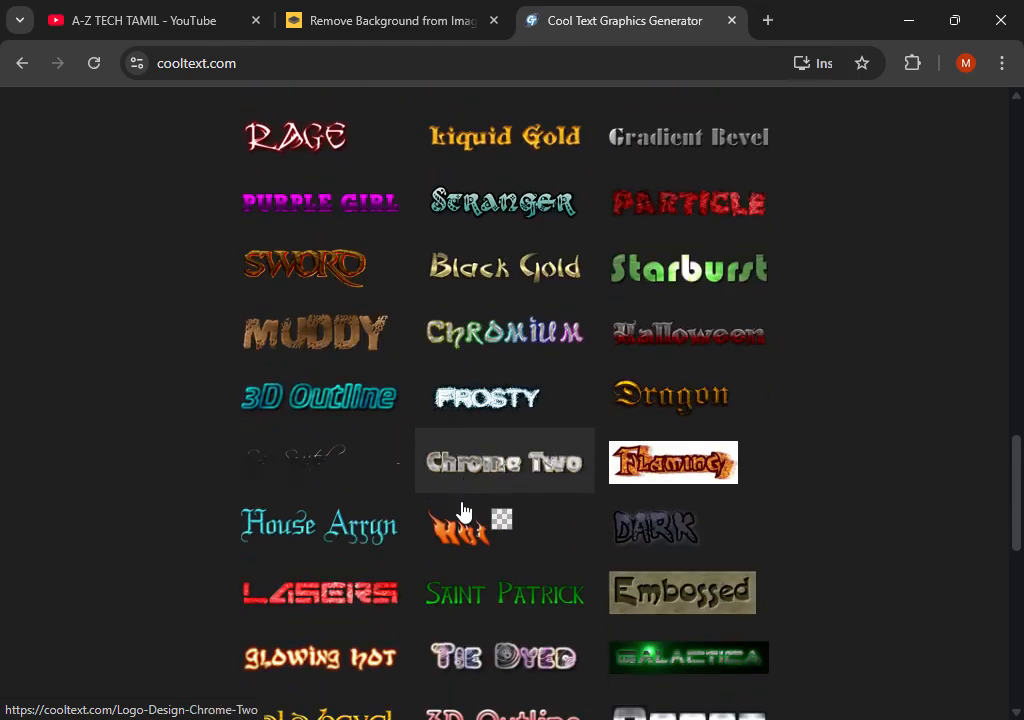
scroll(390, 390, down, 3)
scroll(653, 517, down, 3)
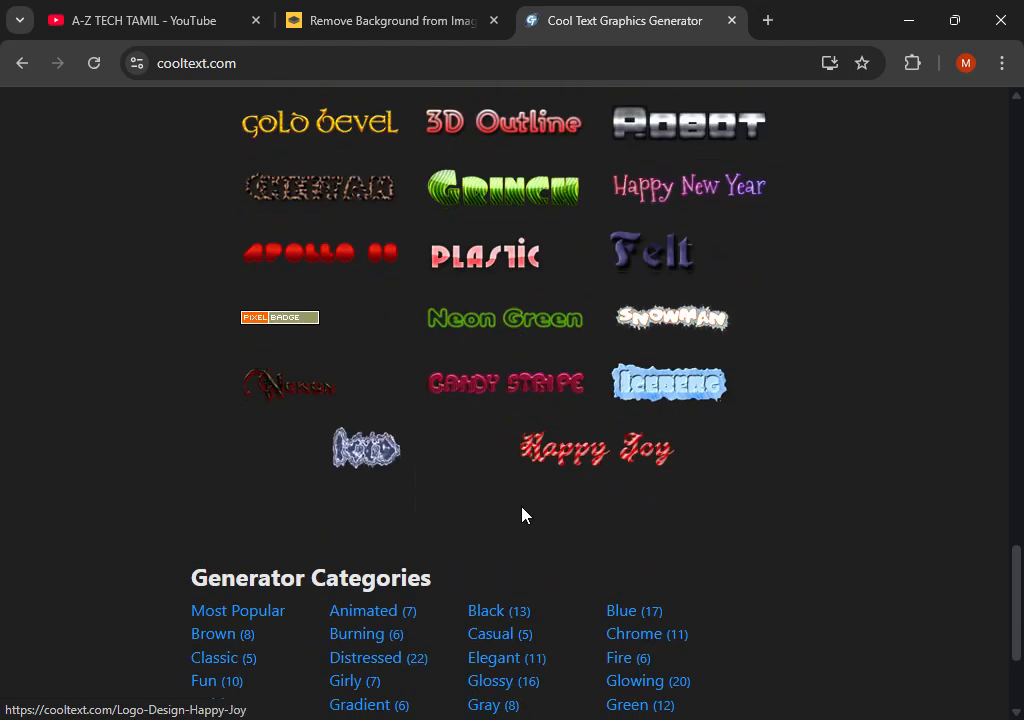
scroll(508, 511, up, 15)
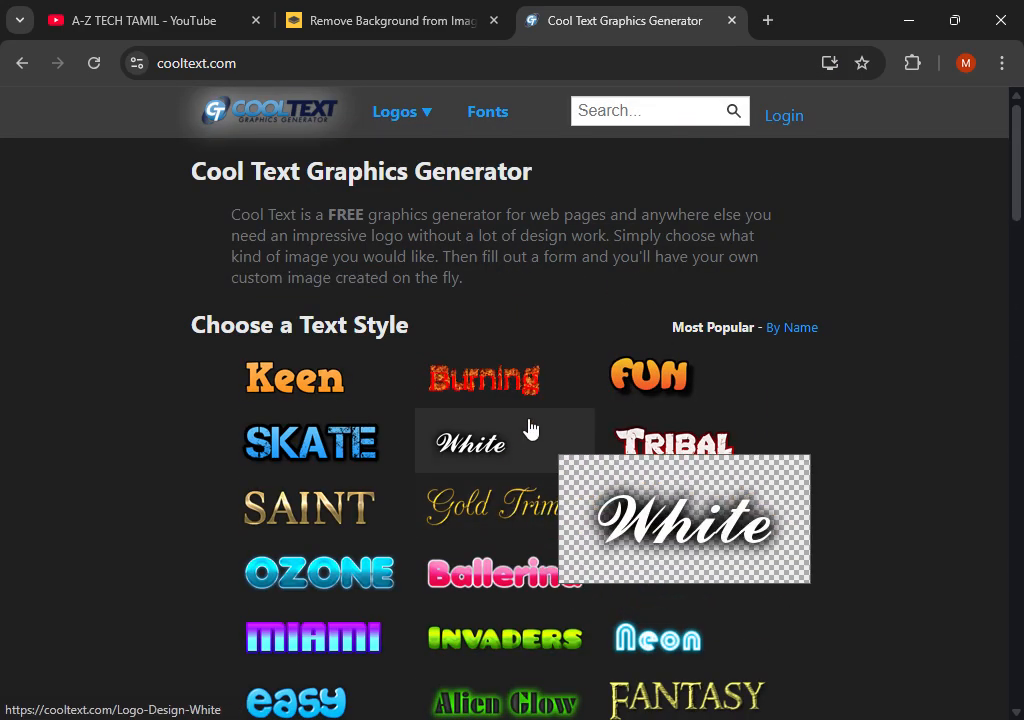
click(316, 425)
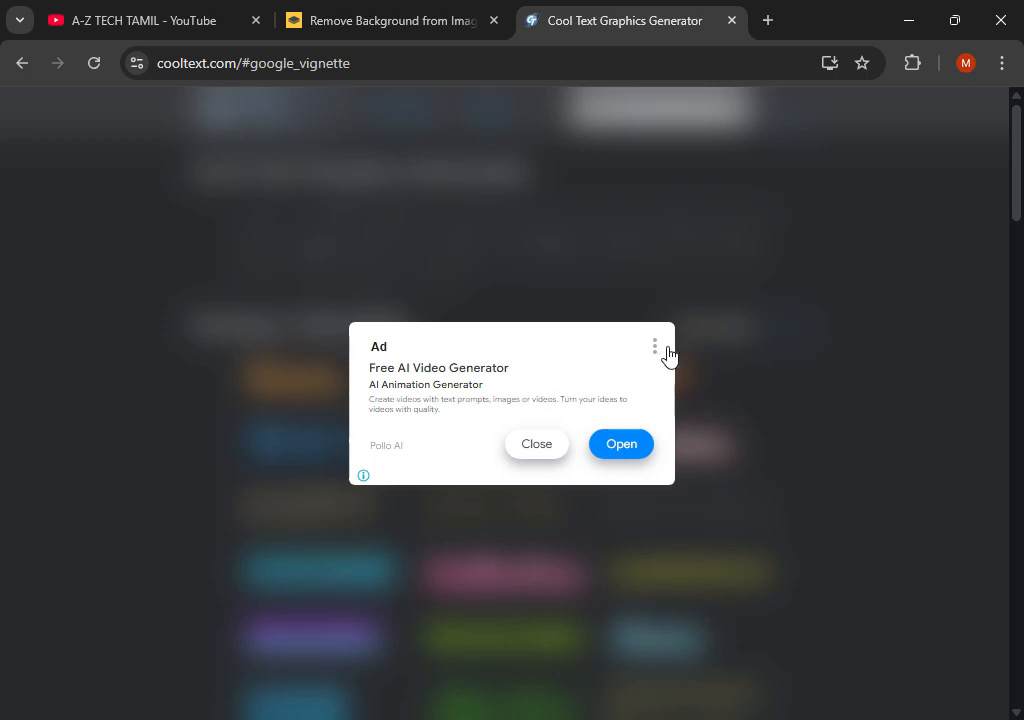
click(537, 445)
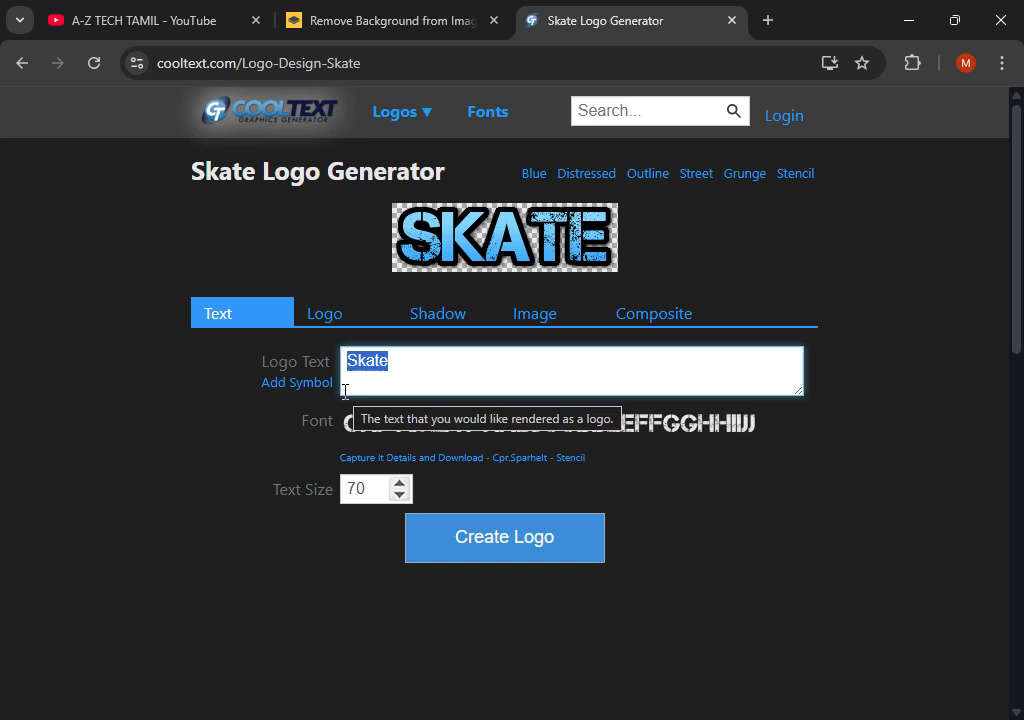
Replace the Skate logo text with "HOW TO MAKE A OWN YOUTUBE TUMBLIN IN TAMIL FOR NOOB LV-1".
text(HOW TO MAKE A)
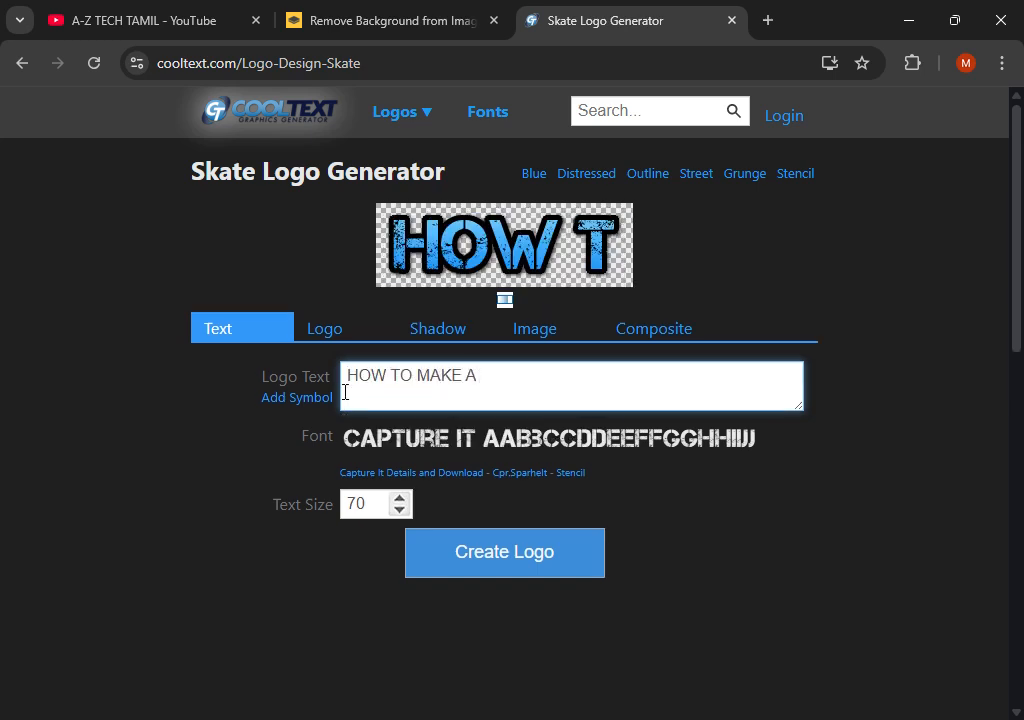
text( OWN)
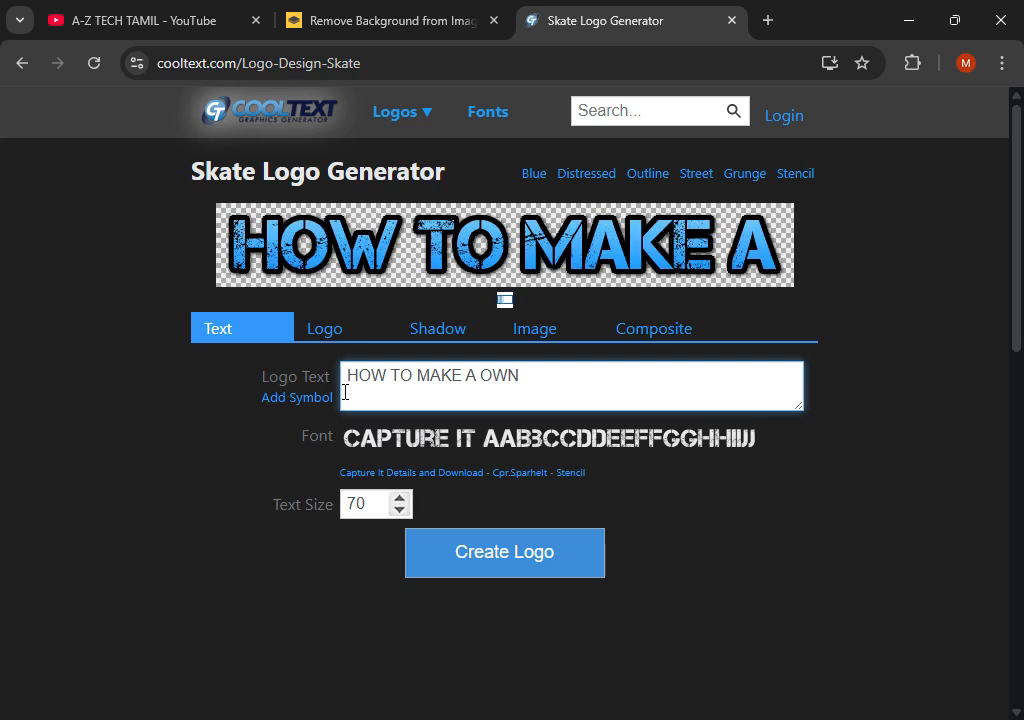
text( YOUTU)
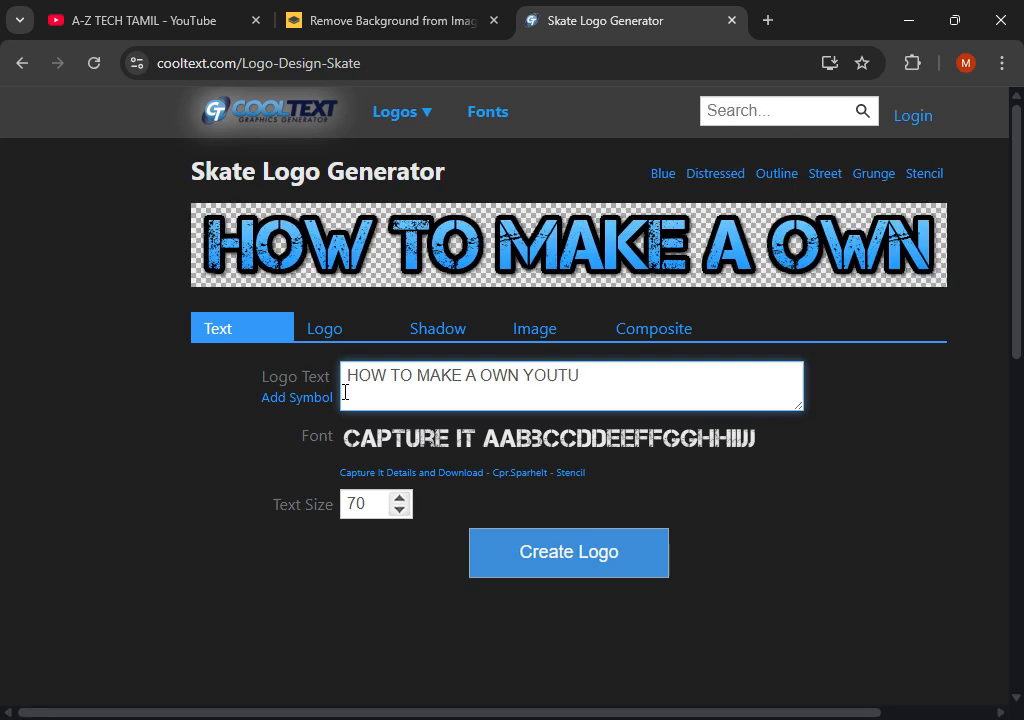
text(M)
key(BackSpace)
key(BackSpace)
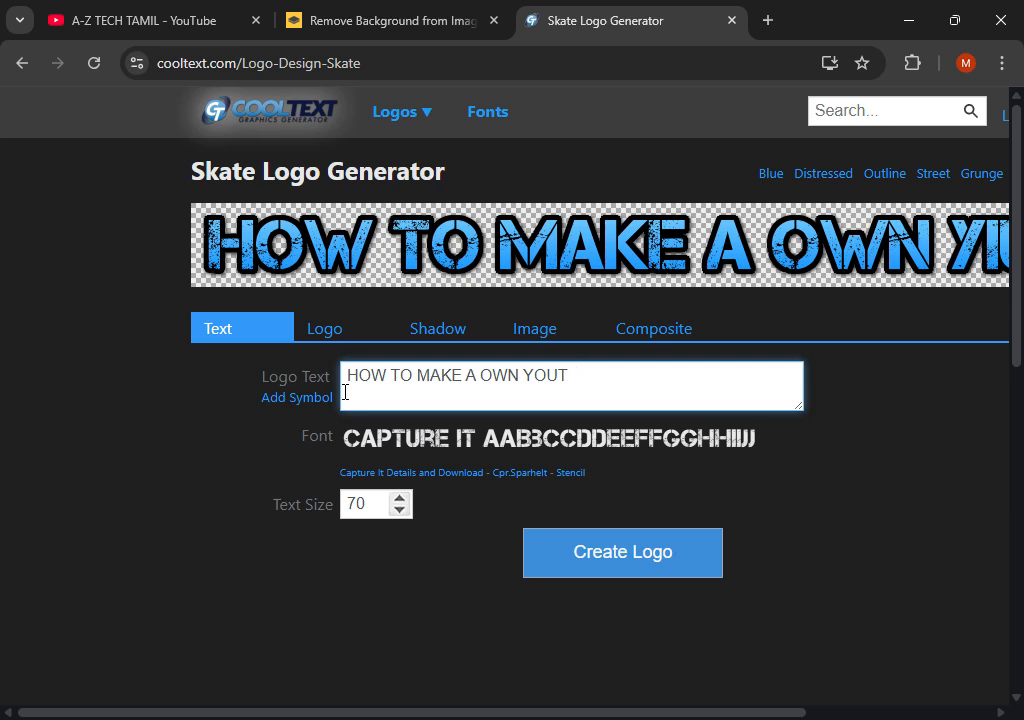
text(UBE)
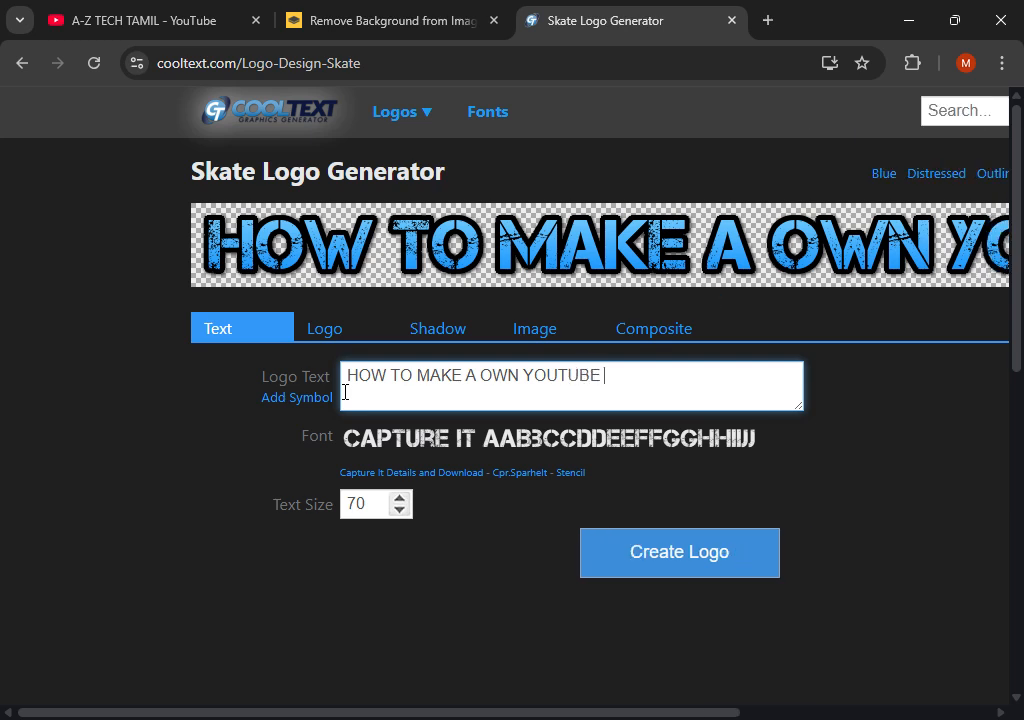
text( TUMBLIN IN T)
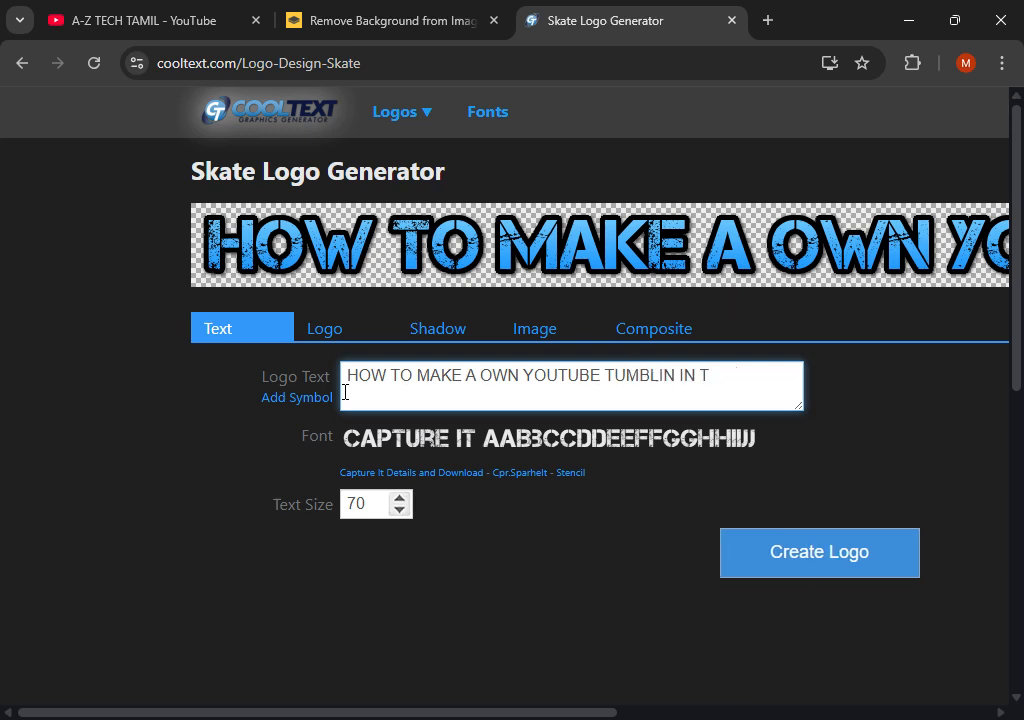
text(a)
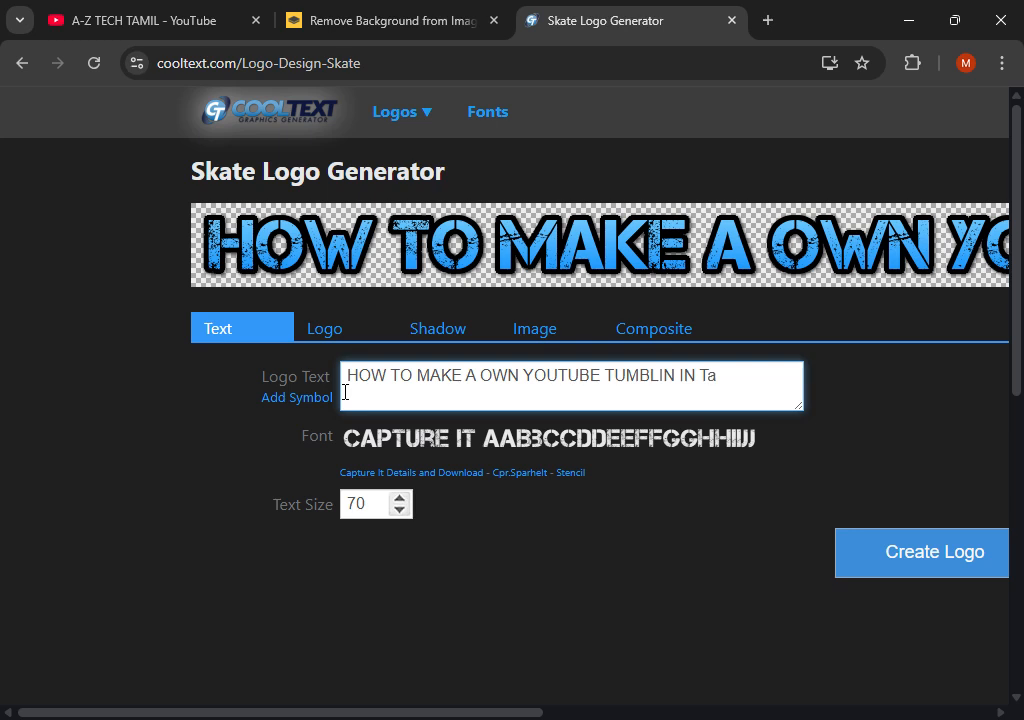
text(milo)
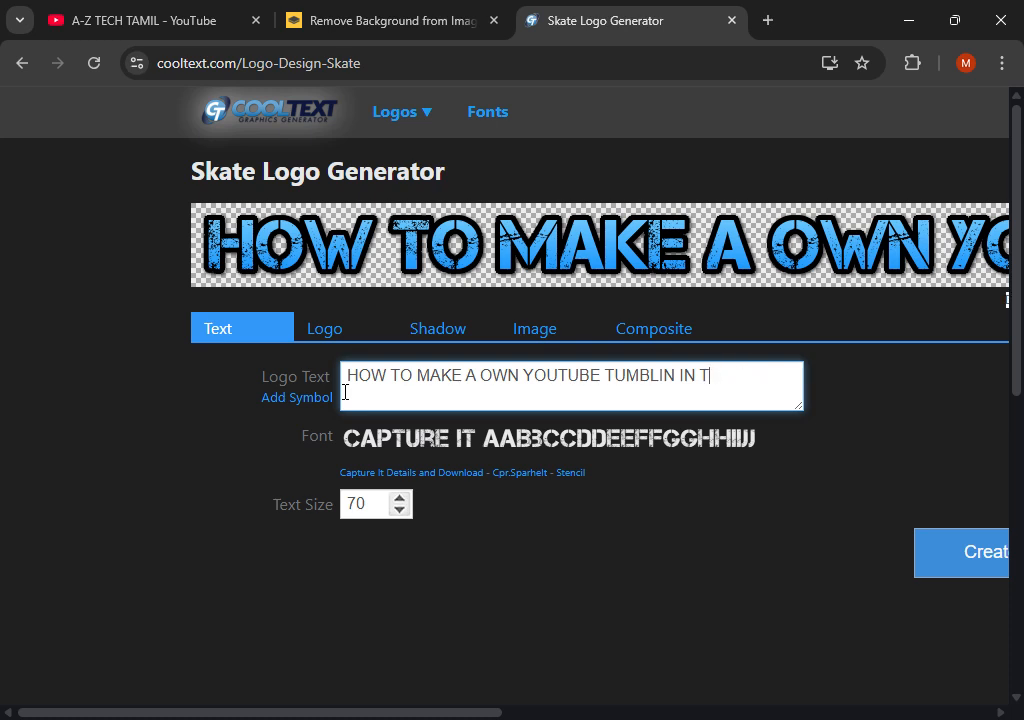
text( AMIL FOR )
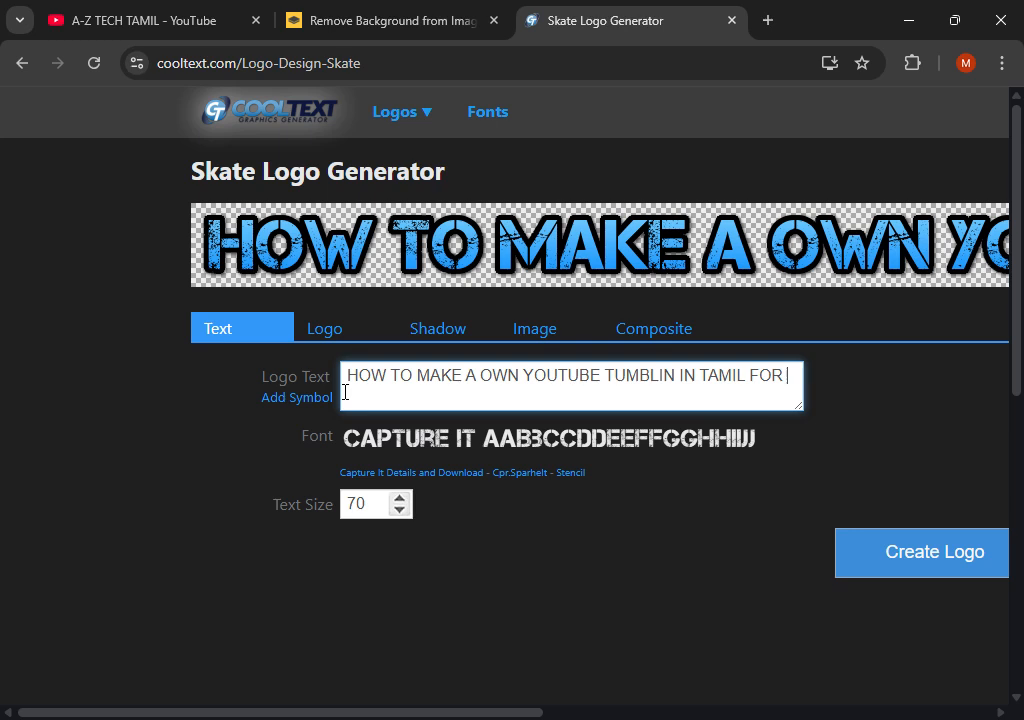
text(IN)
text(OB LV-1)
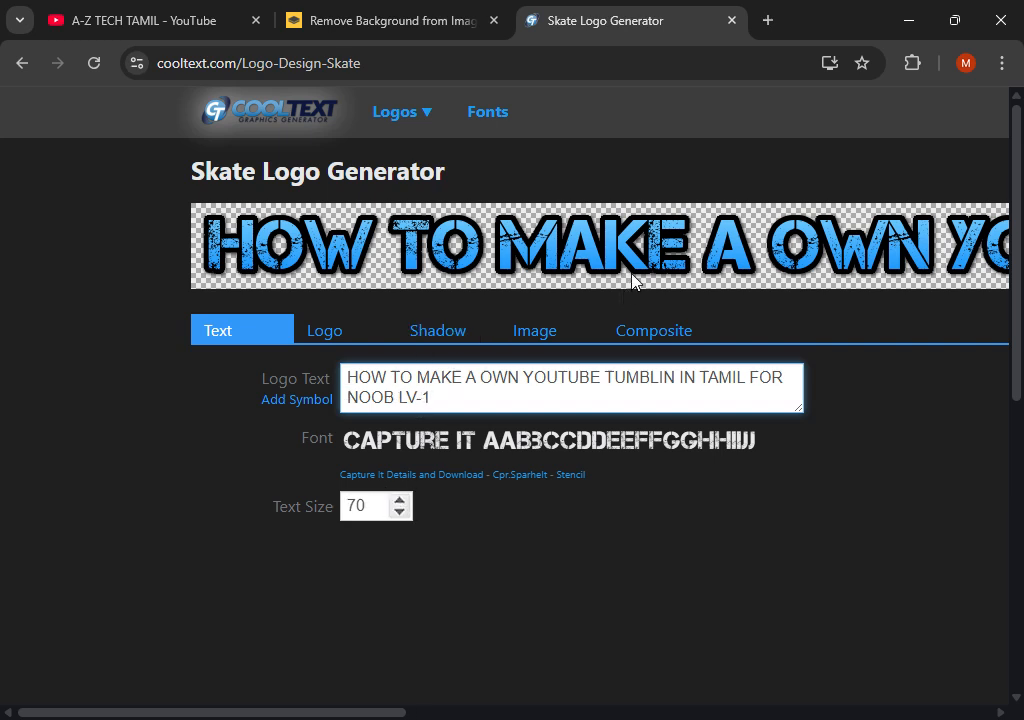
Zoom the page out to 75% and reduce the logo's text size to 60.
scroll(734, 299, down, 1)
scroll(527, 295, up, 1)
ctrl+scroll(530, 280, down, 3)
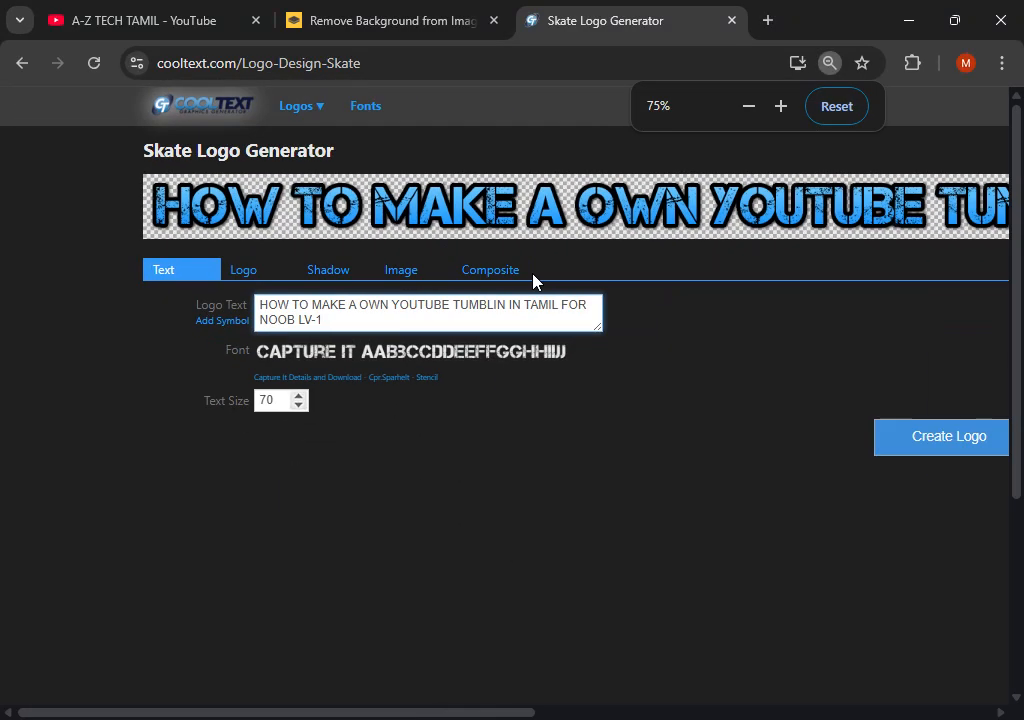
mouse_move(427, 712)
mouse_down()
mouse_move(917, 718)
mouse_move(408, 714)
mouse_up()
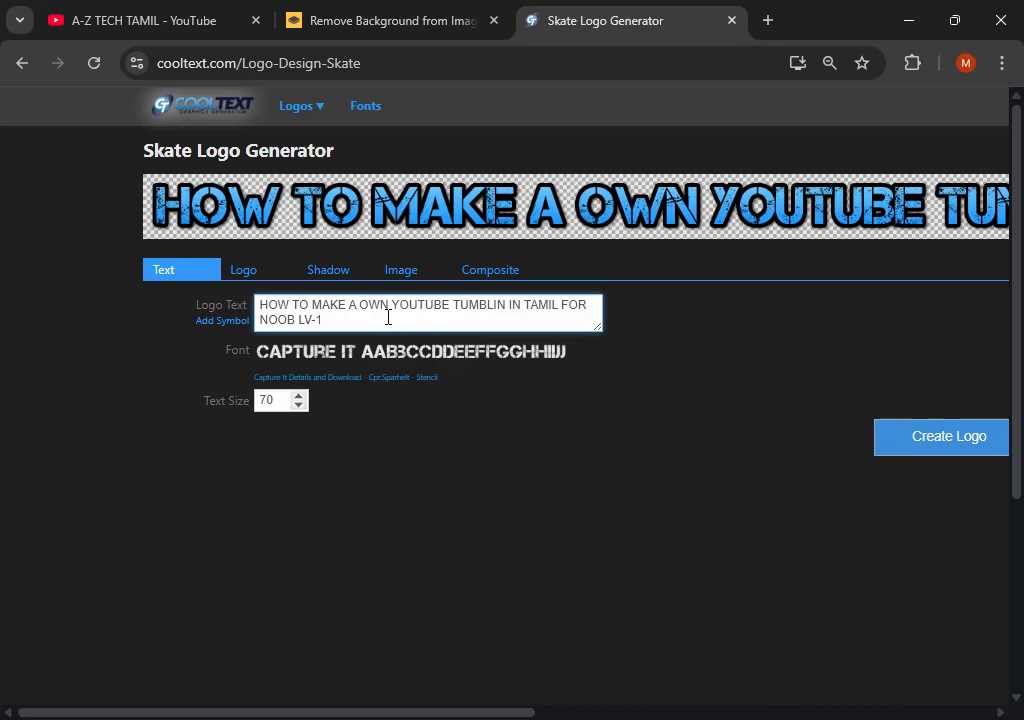
click(299, 406)
click(299, 406)
Break the logo text into three lines after "MAKE" and "TUMBLIN", and add a leading space to the first two lines.
click(389, 304)
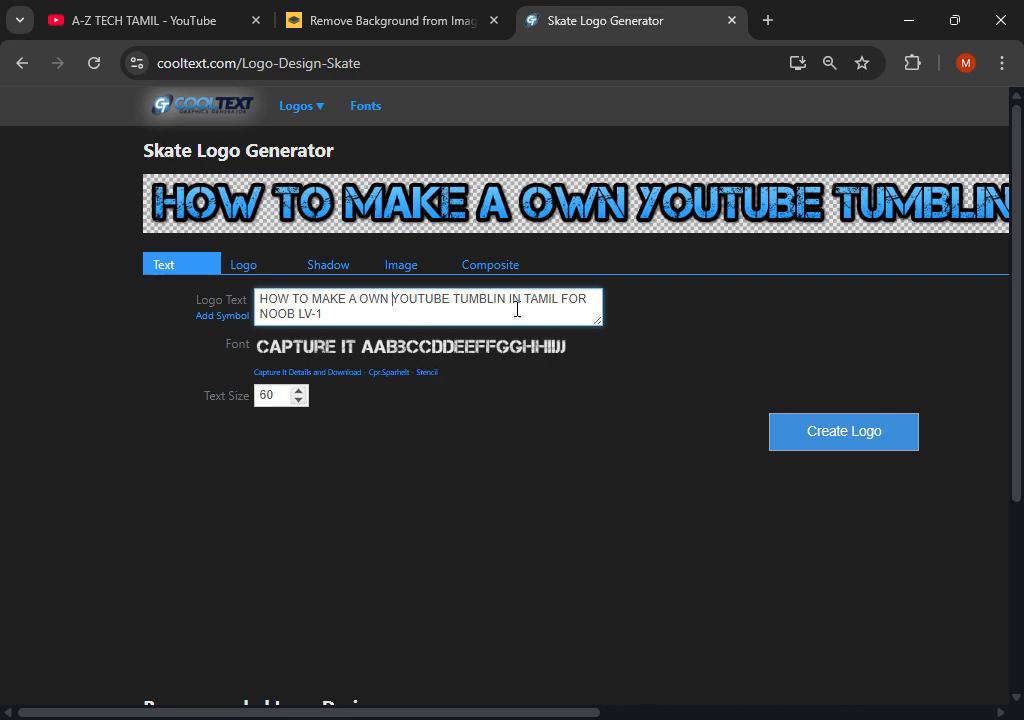
click(350, 306)
key(Return)
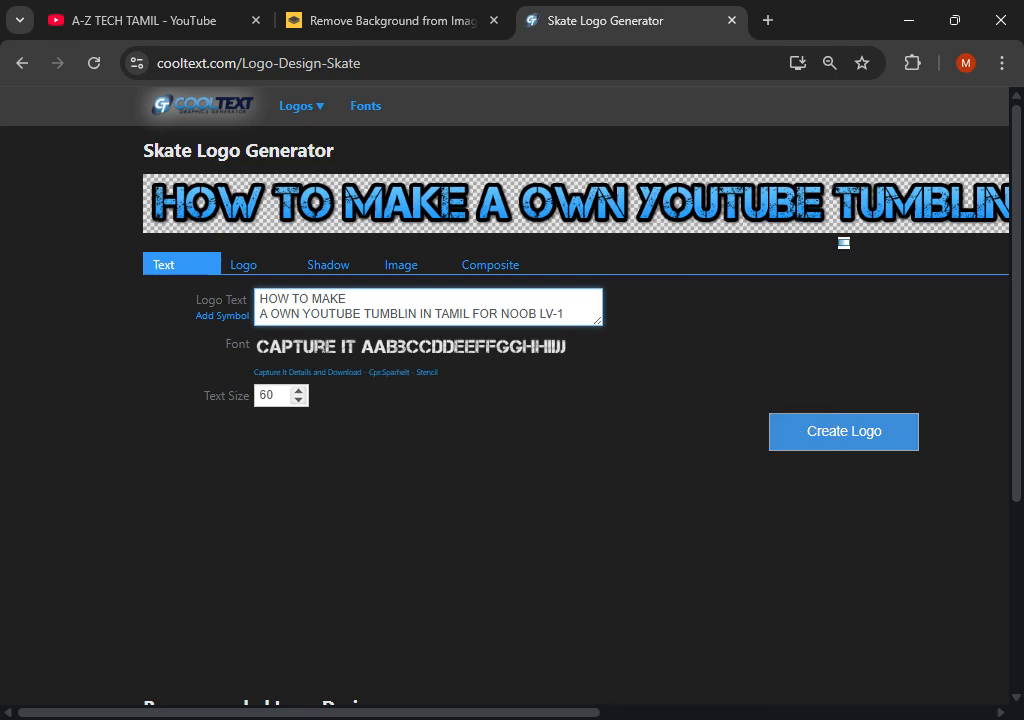
click(416, 364)
key(Return)
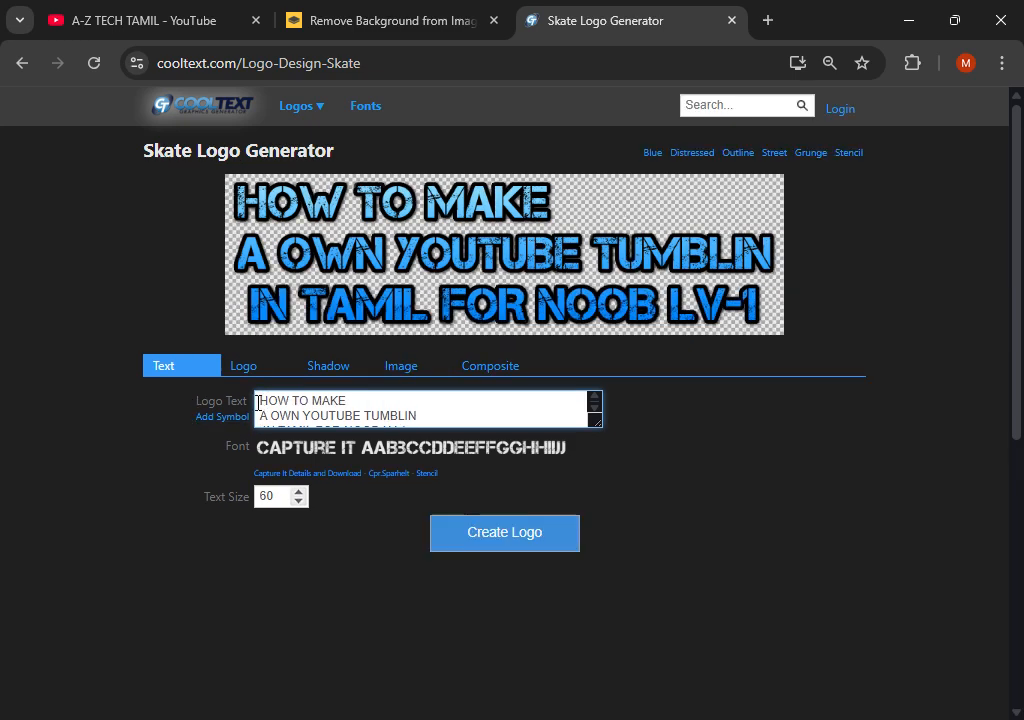
click(260, 400)
click(261, 415)
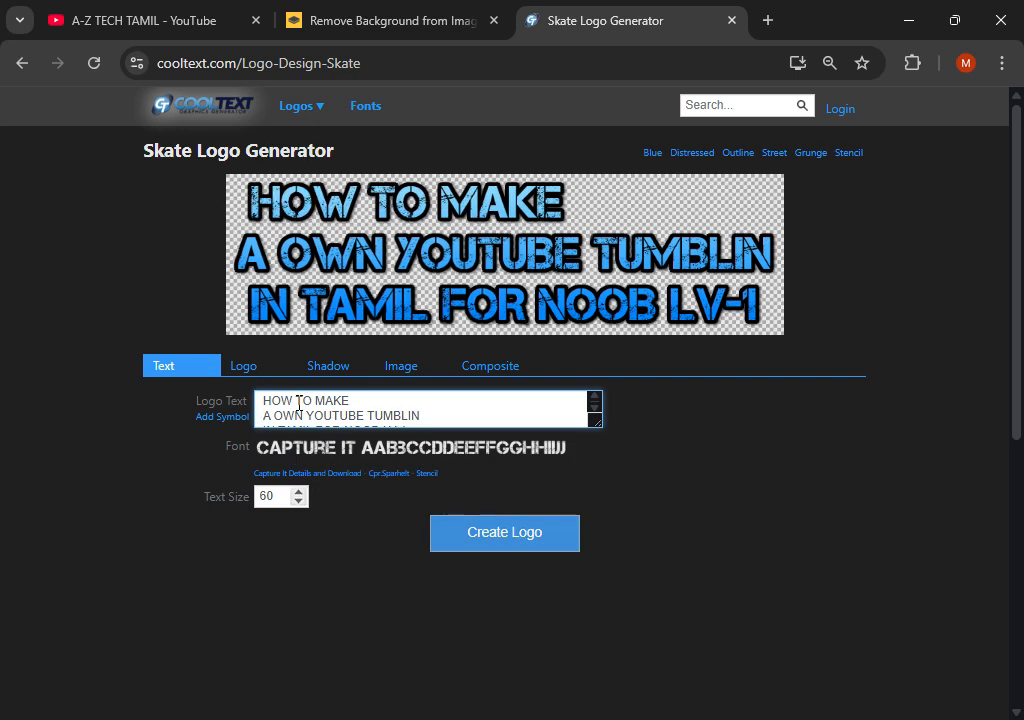
Save the logo preview as a PNG image in the photo shop tools folder, keeping the suggested file name.
right_click(628, 212)
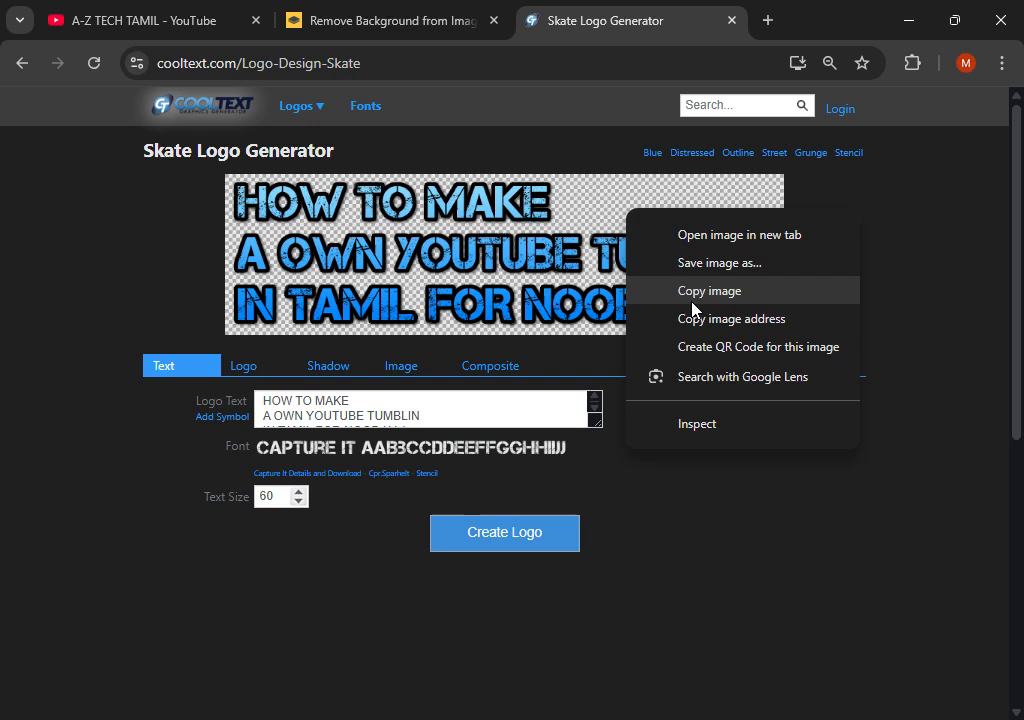
click(700, 263)
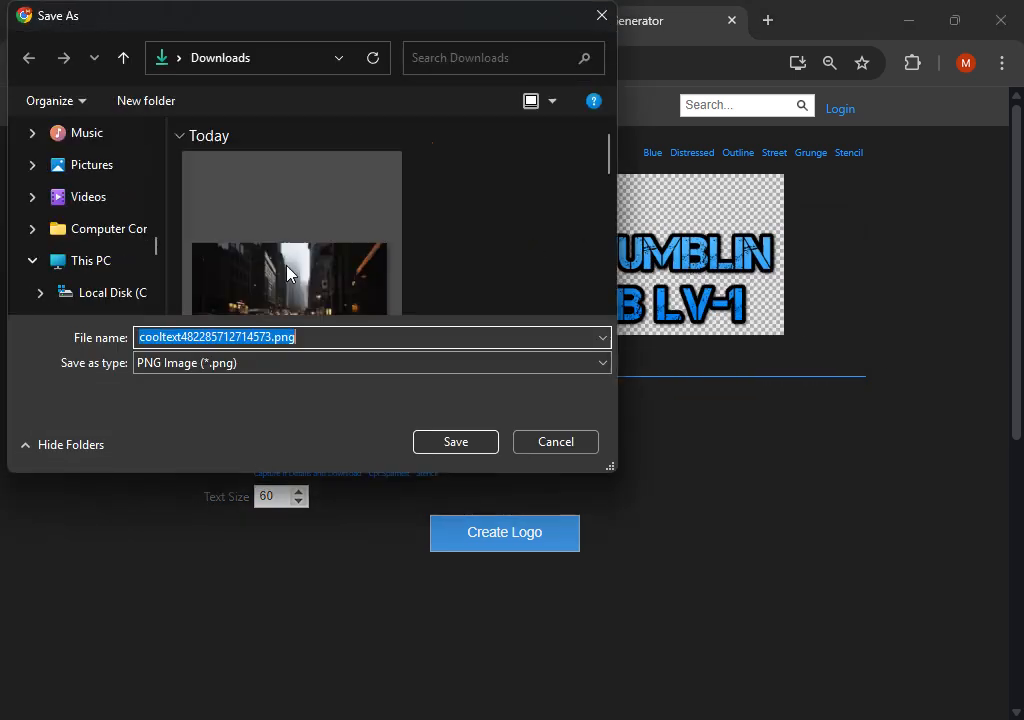
scroll(107, 252, down, 3)
click(108, 232)
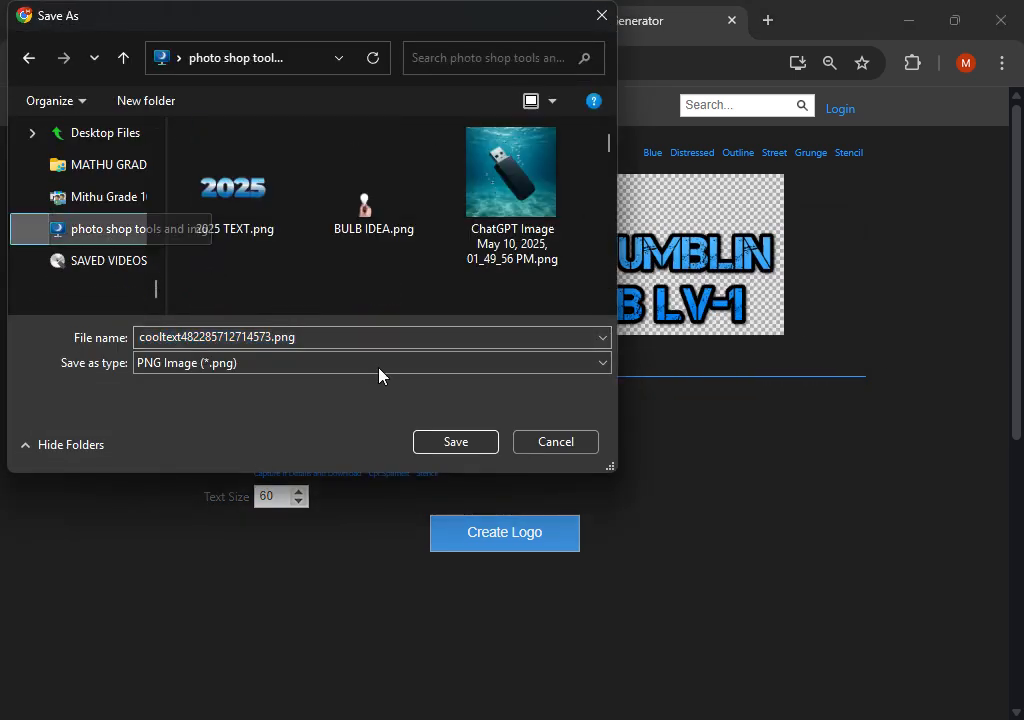
click(462, 444)
scroll(702, 210, down, 2)
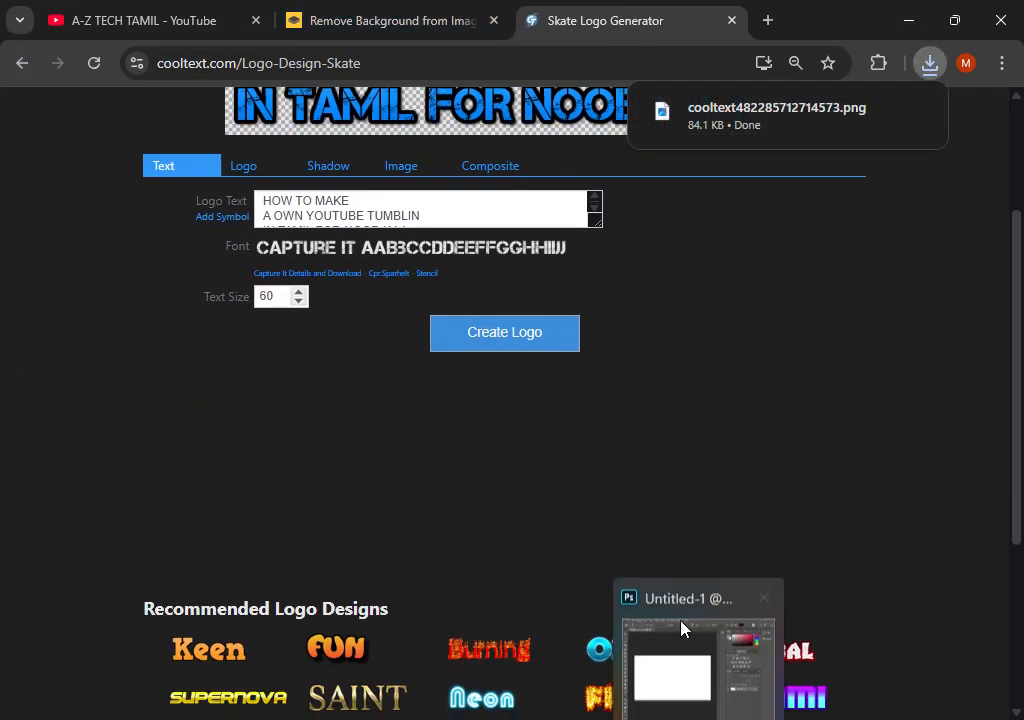
Search Google for "VIDEO BG" in a new browser tab and show only the image results.
click(762, 21)
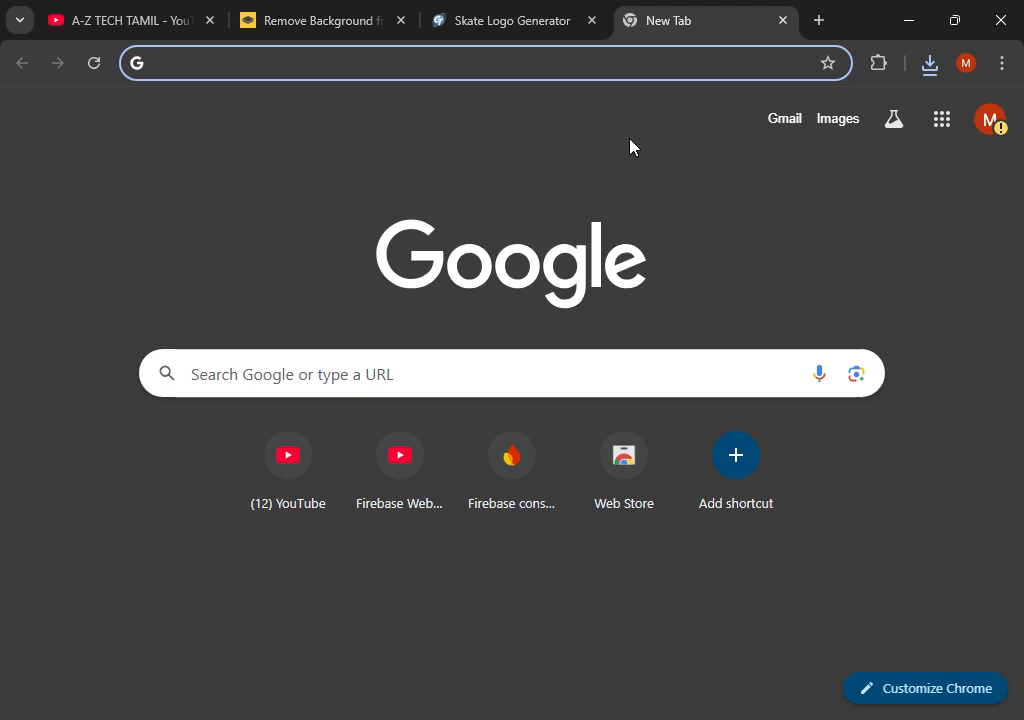
text(VIDEO)
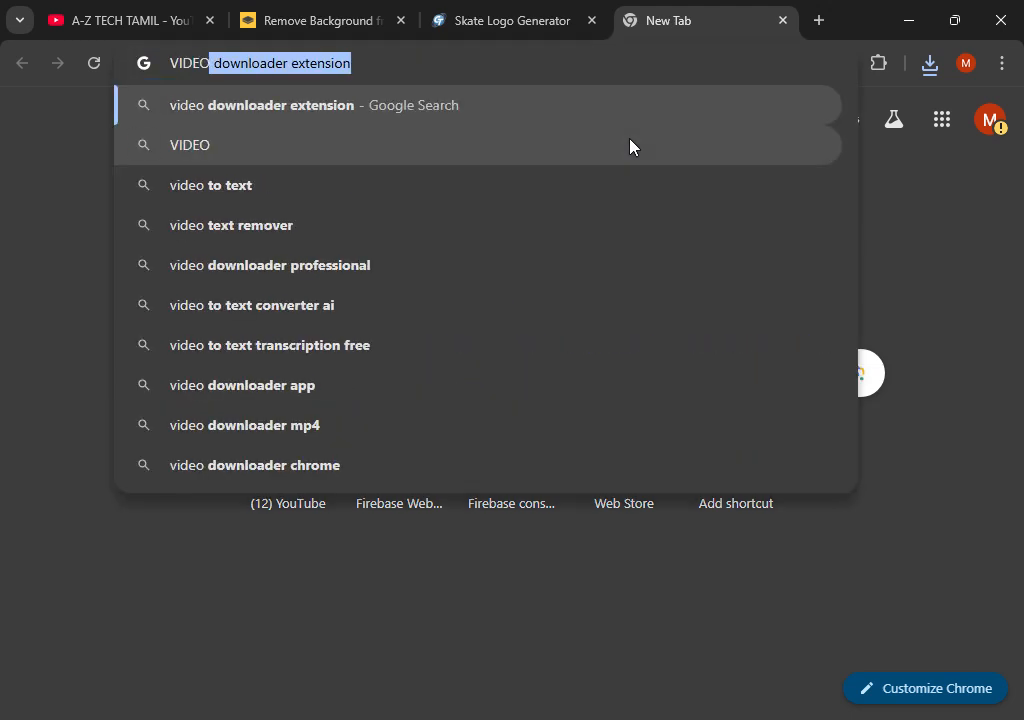
text( BG)
key(Return)
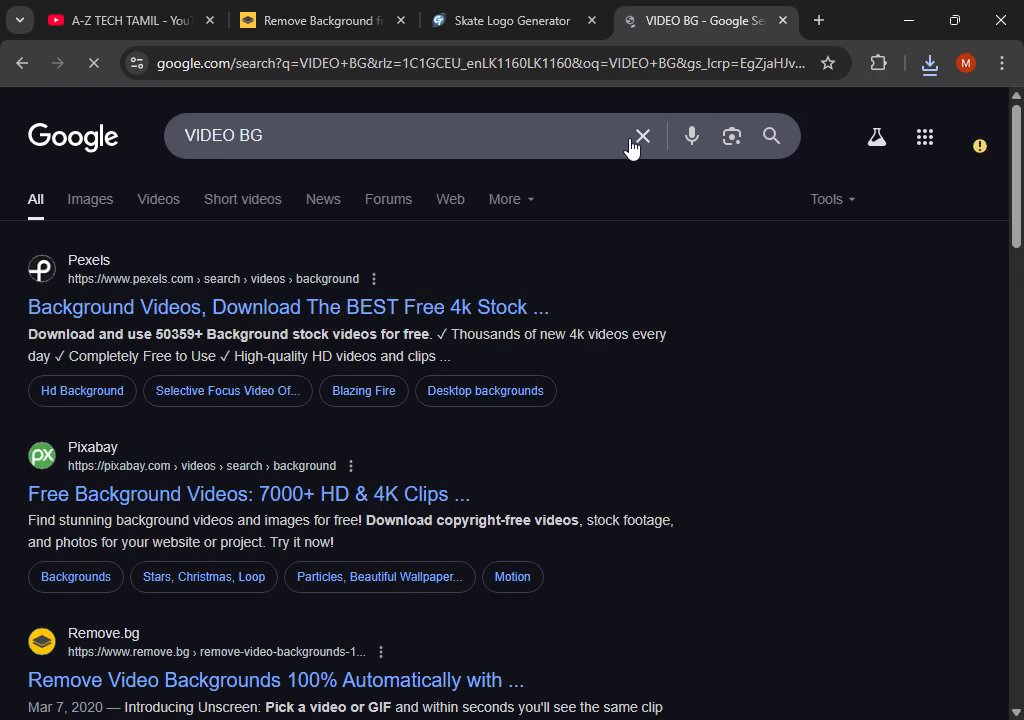
click(92, 203)
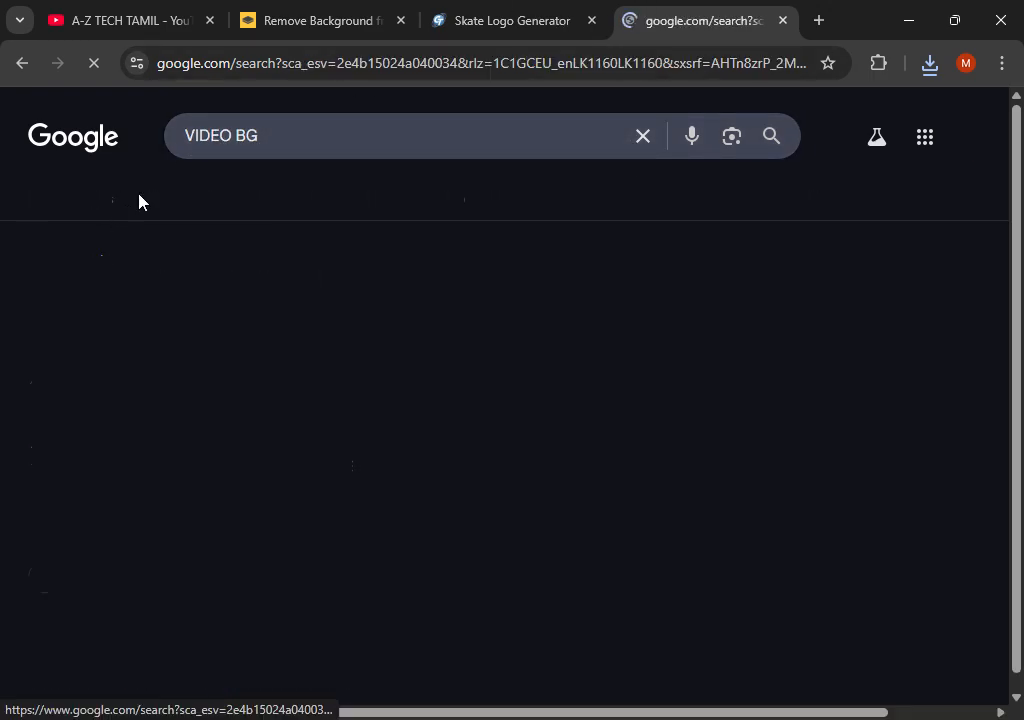
Browse the image results for a suitable thumbnail background, previewing the teal and orange bokeh image.
scroll(548, 418, down, 2)
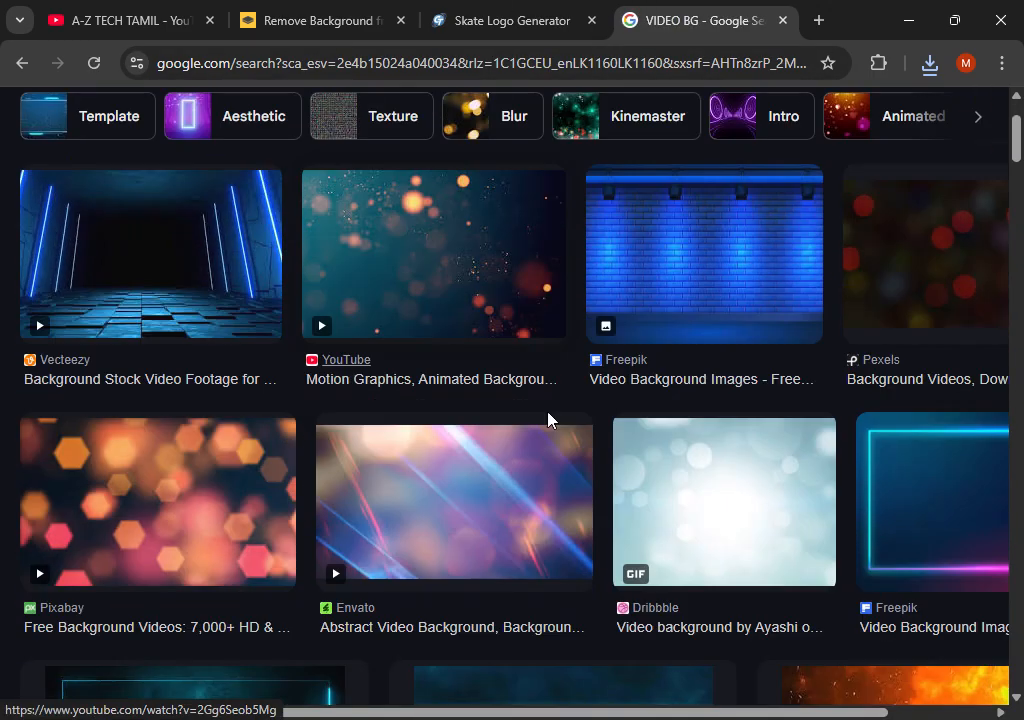
scroll(511, 369, up, 1)
scroll(469, 457, down, 1)
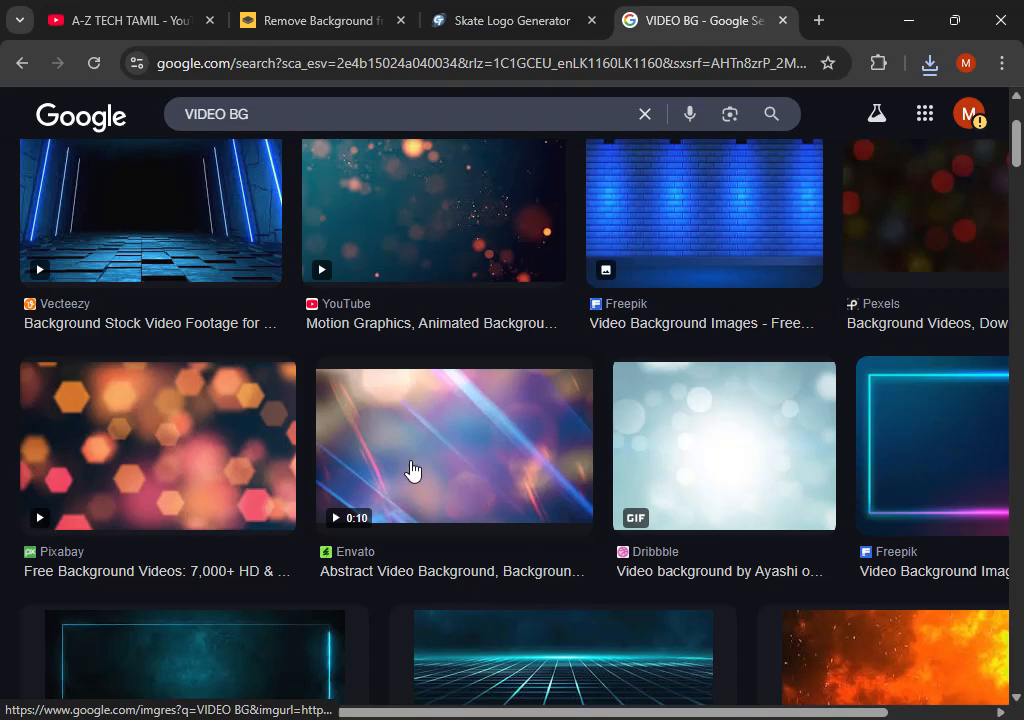
scroll(411, 473, down, 4)
scroll(469, 416, down, 1)
scroll(475, 414, up, 6)
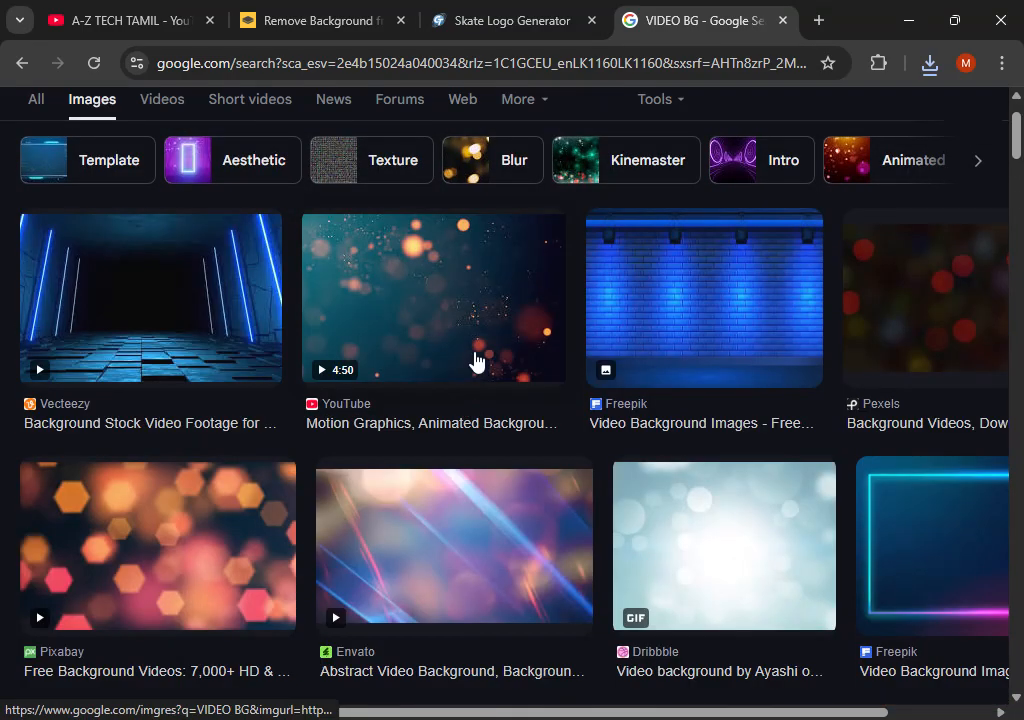
click(475, 362)
scroll(500, 420, down, 8)
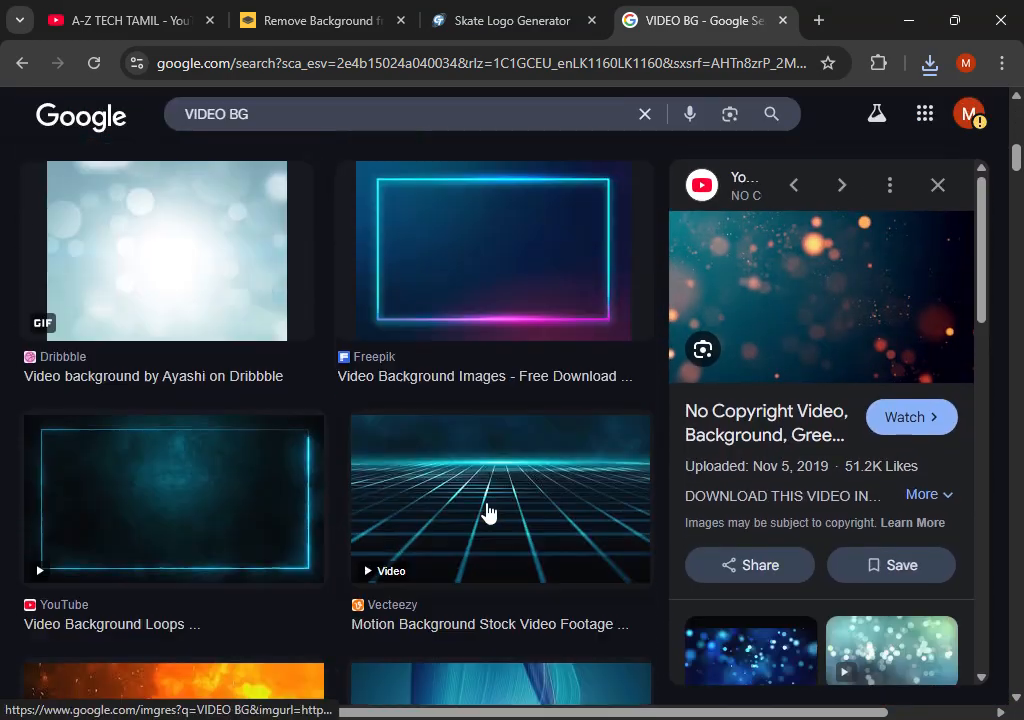
scroll(402, 443, down, 5)
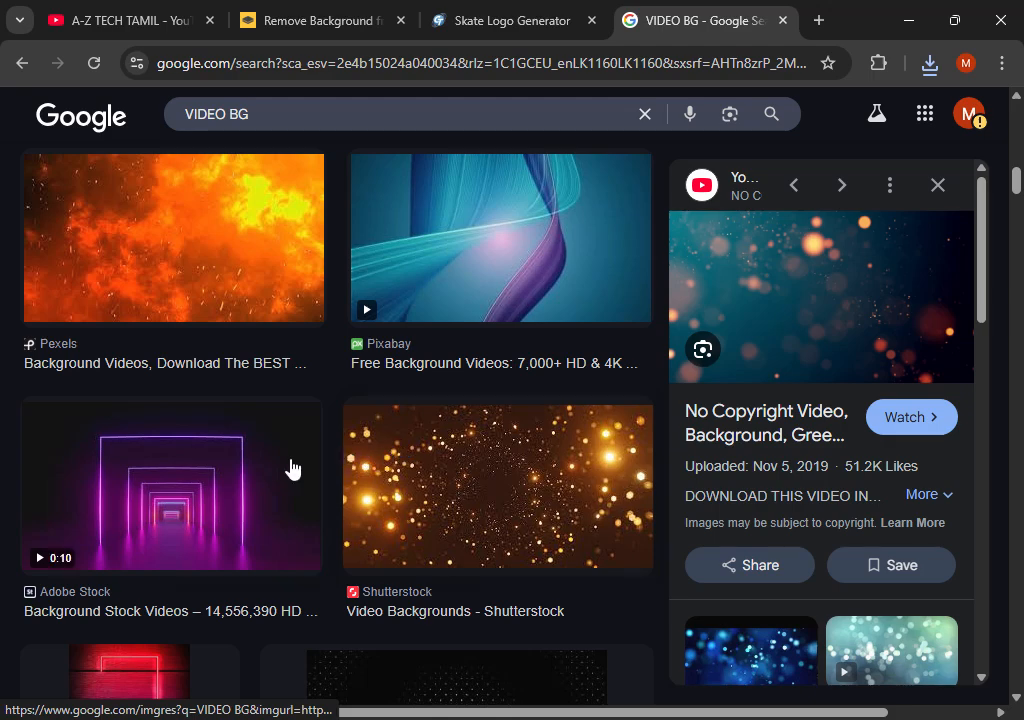
scroll(350, 430, up, 2)
scroll(377, 359, down, 8)
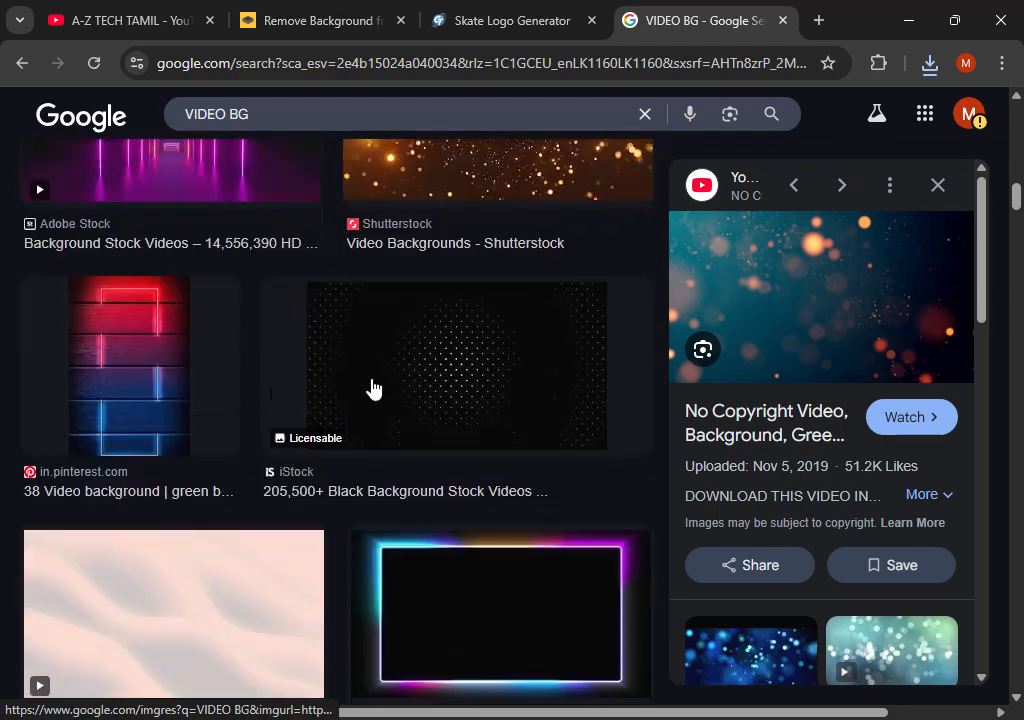
scroll(450, 313, down, 4)
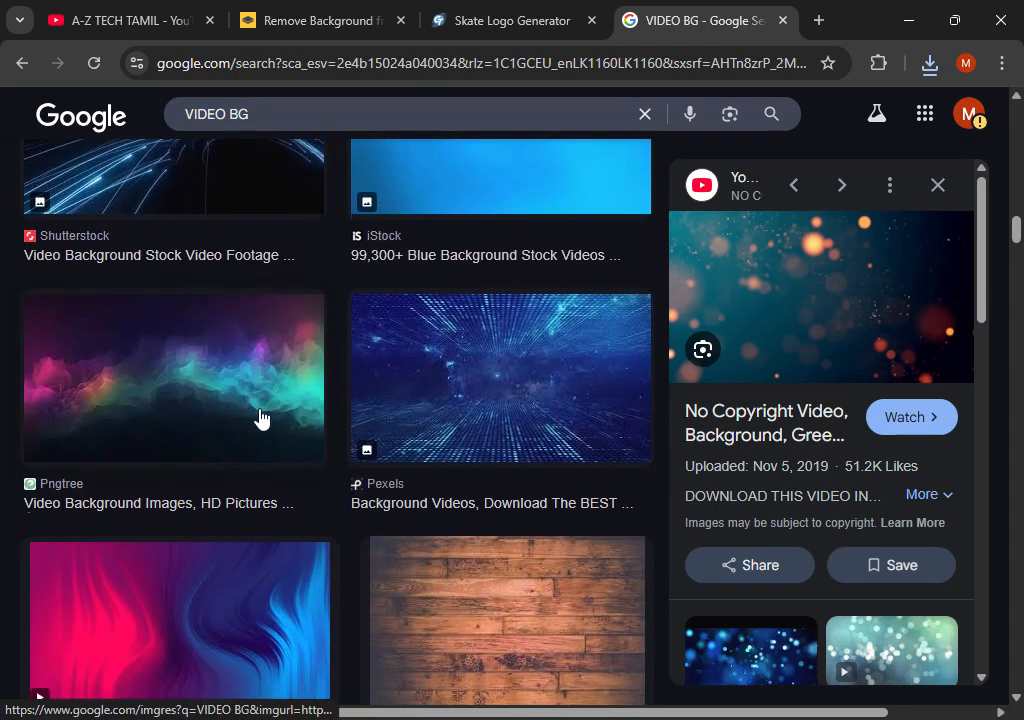
scroll(352, 366, down, 3)
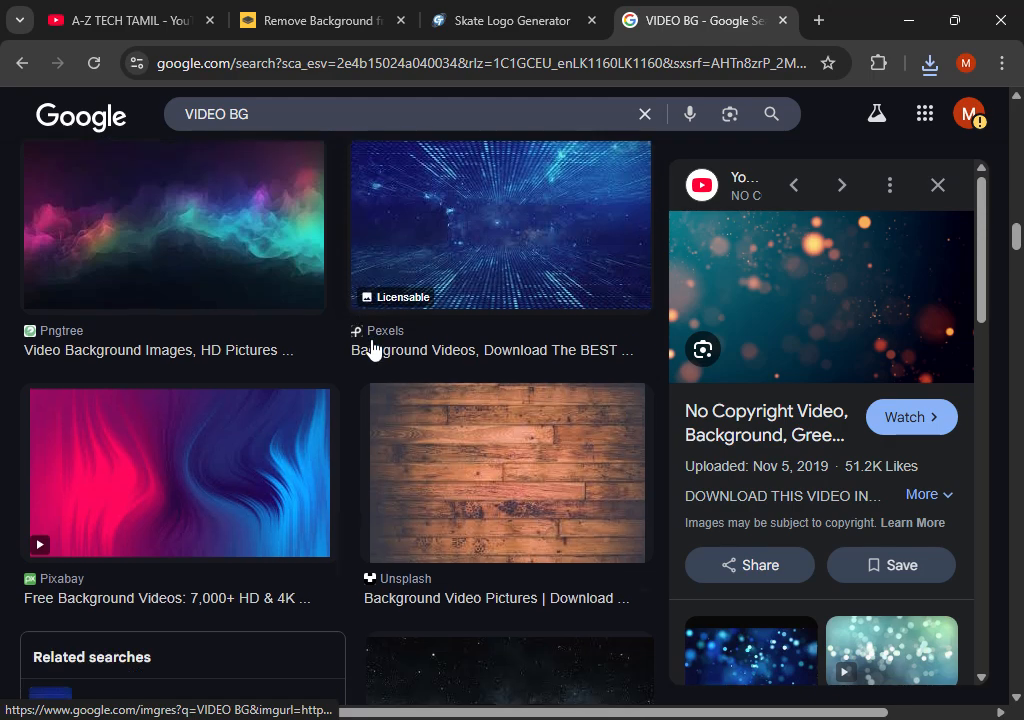
scroll(352, 336, down, 3)
scroll(359, 336, up, 3)
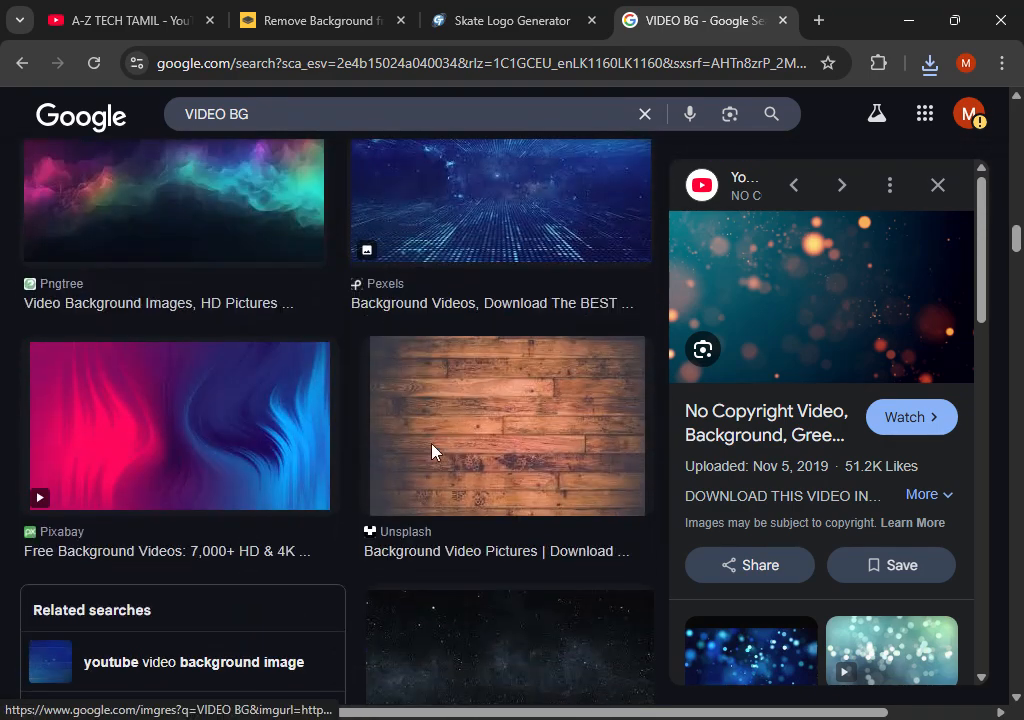
Preview the brown wooden planks image from Unsplash and open its source page.
click(391, 456)
scroll(201, 430, down, 4)
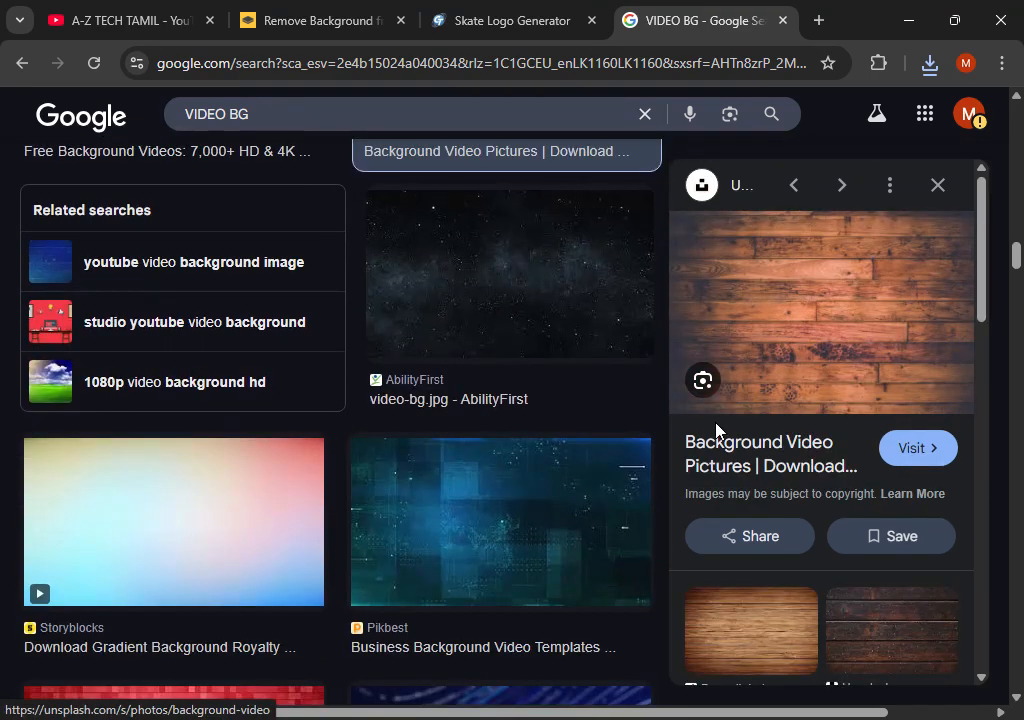
right_click(786, 302)
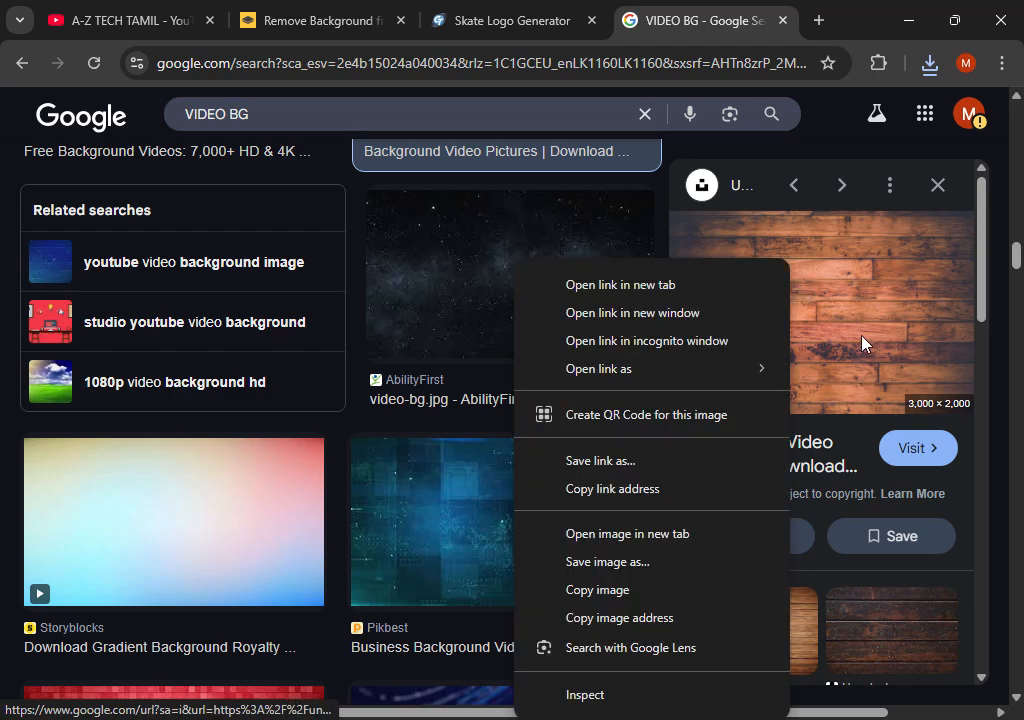
click(905, 445)
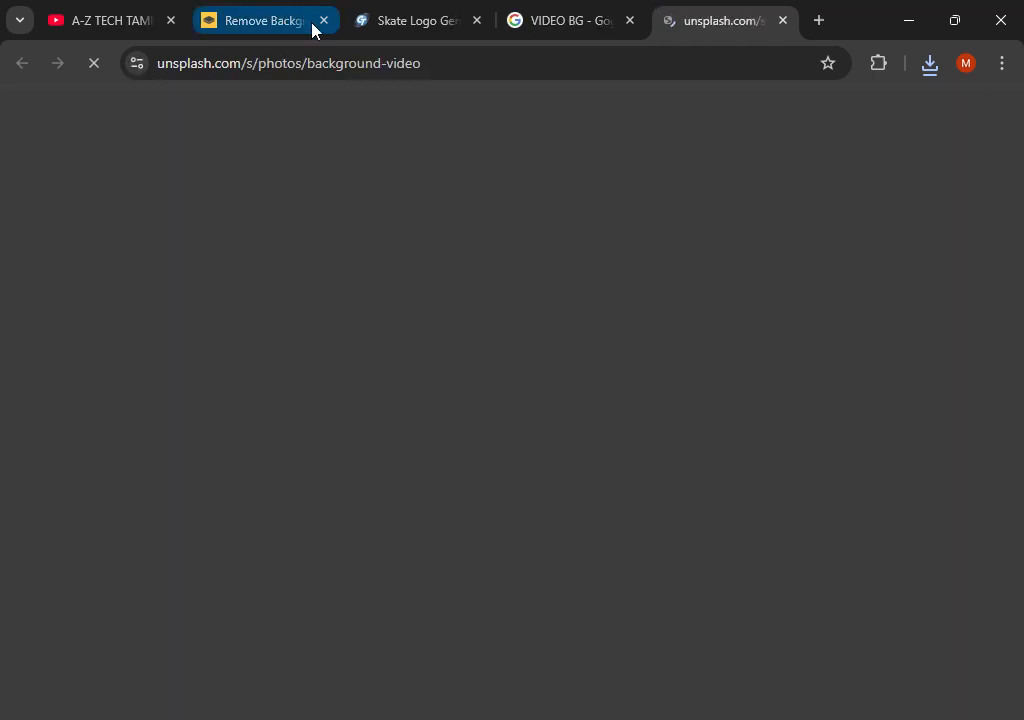
Open the brown wooden board photo on Unsplash and copy it from the page into the desktop folder "photo shop tools and img".
scroll(416, 535, down, 2)
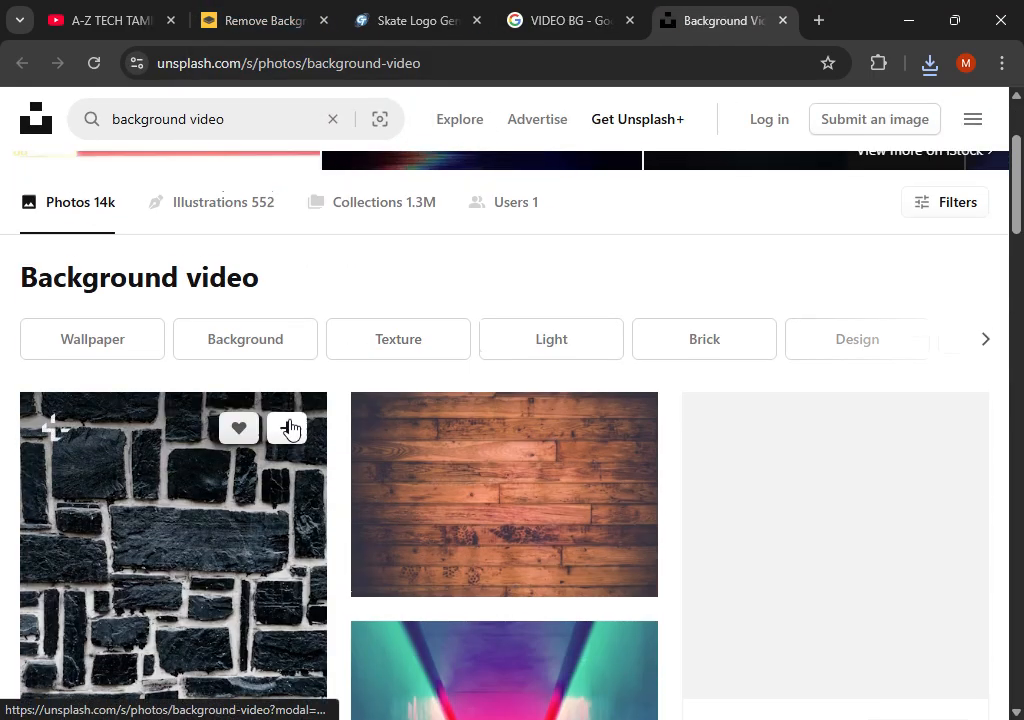
scroll(286, 396, up, 2)
scroll(533, 389, down, 5)
click(533, 265)
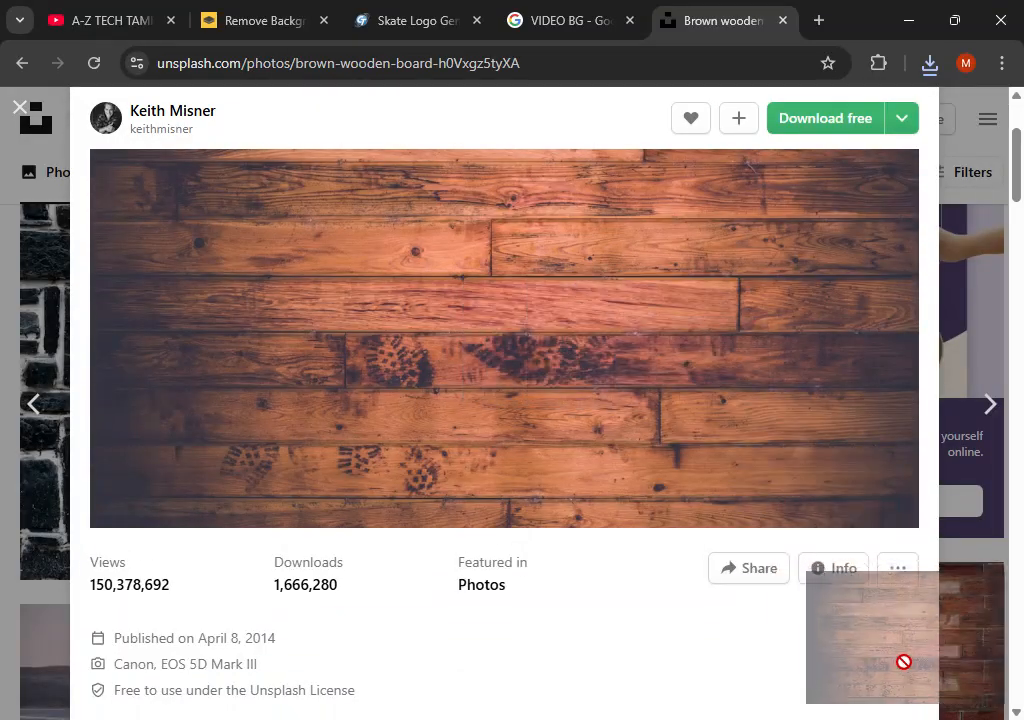
drag(660, 716, 997, 230)
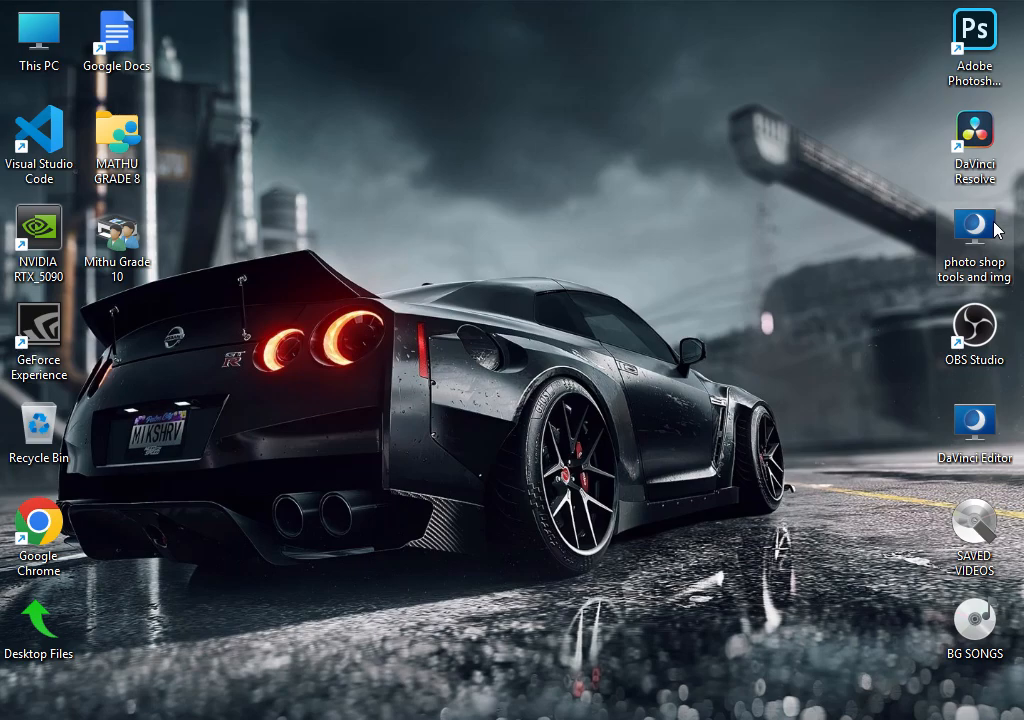
Find the wooden board AVIF image in the photo shop tools and img folder and try to place it in the Photoshop document.
double_click(997, 230)
scroll(535, 535, down, 3)
scroll(535, 535, down, 6)
scroll(491, 477, up, 10)
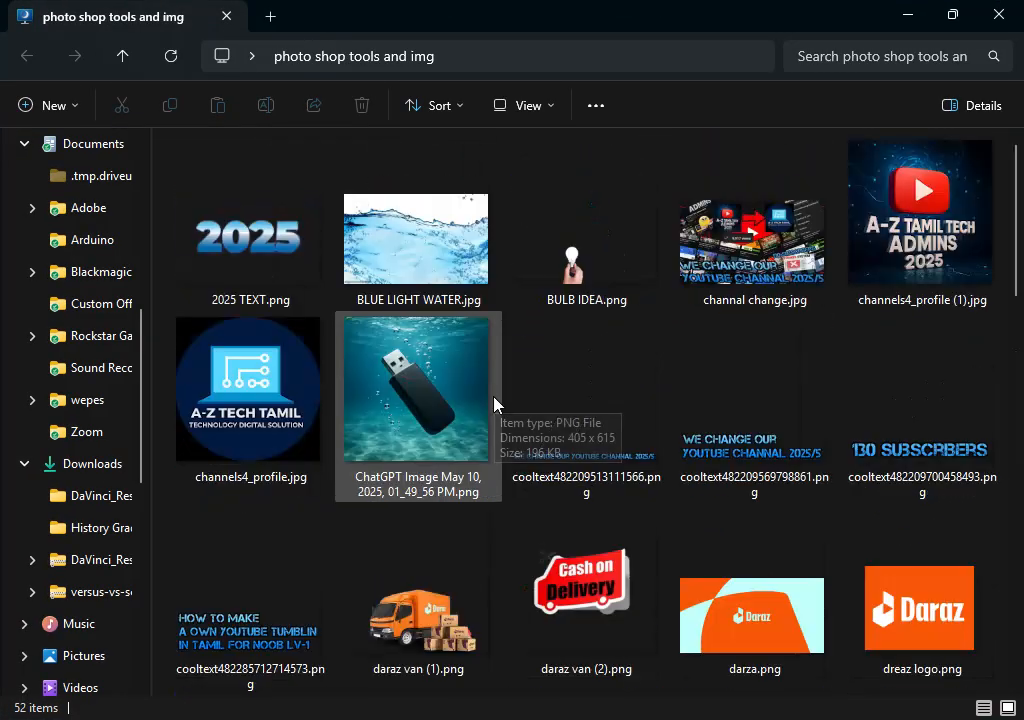
scroll(494, 404, down, 10)
click(752, 190)
drag(752, 190, 389, 377)
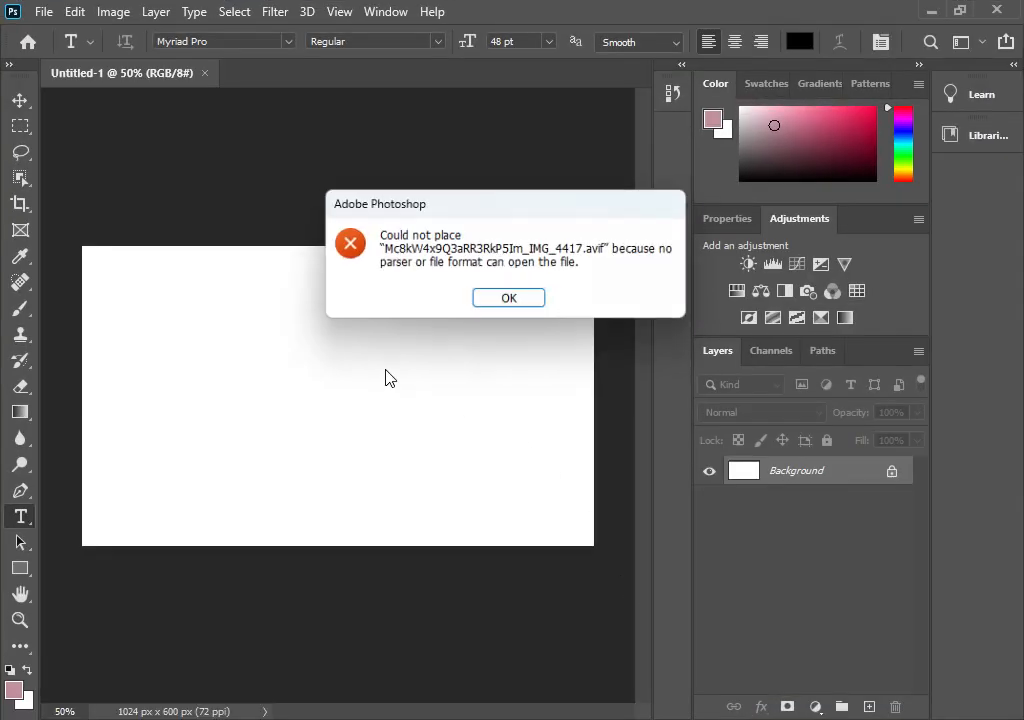
click(512, 300)
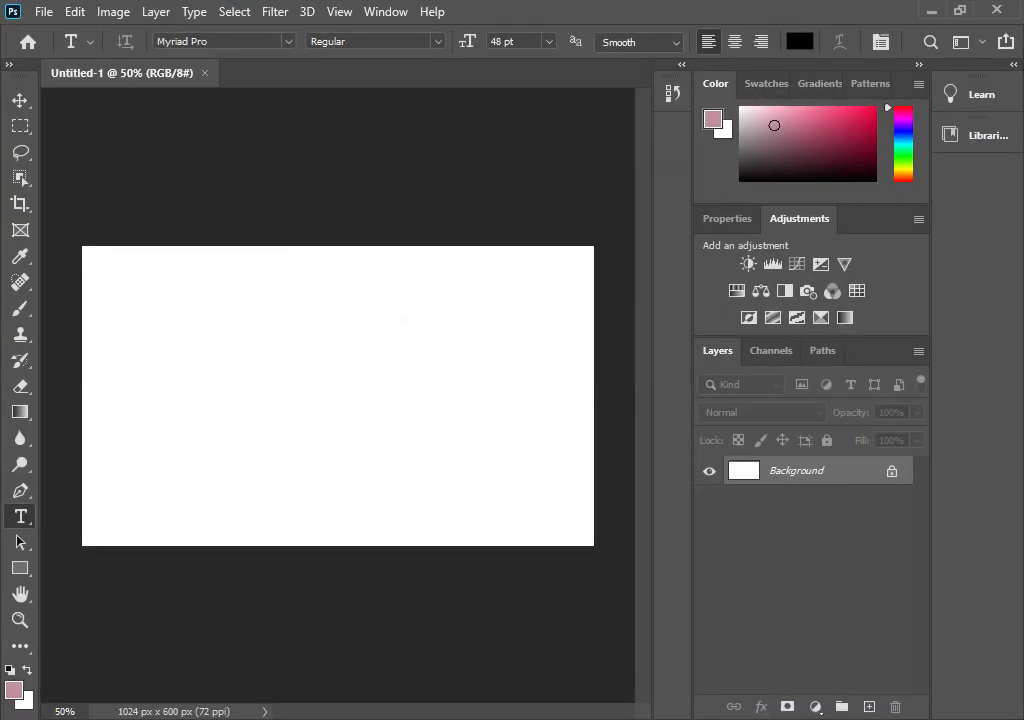
Rename the wooden board AVIF file as IMAGE.PNG and try to place it in the Photoshop document.
click(544, 692)
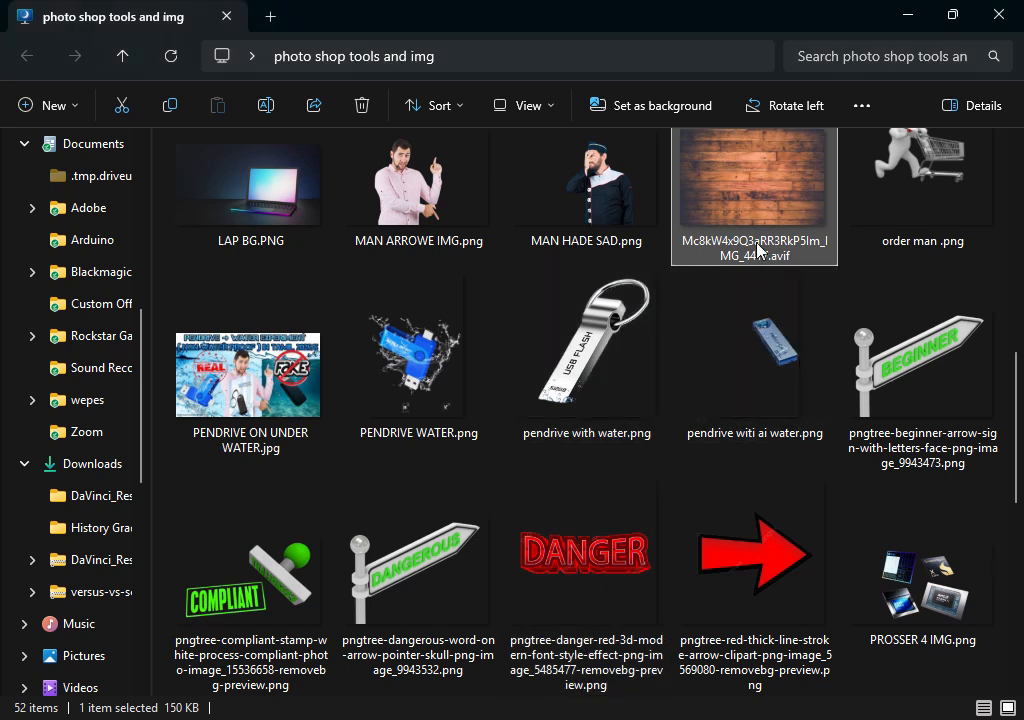
click(757, 250)
text(IMA)
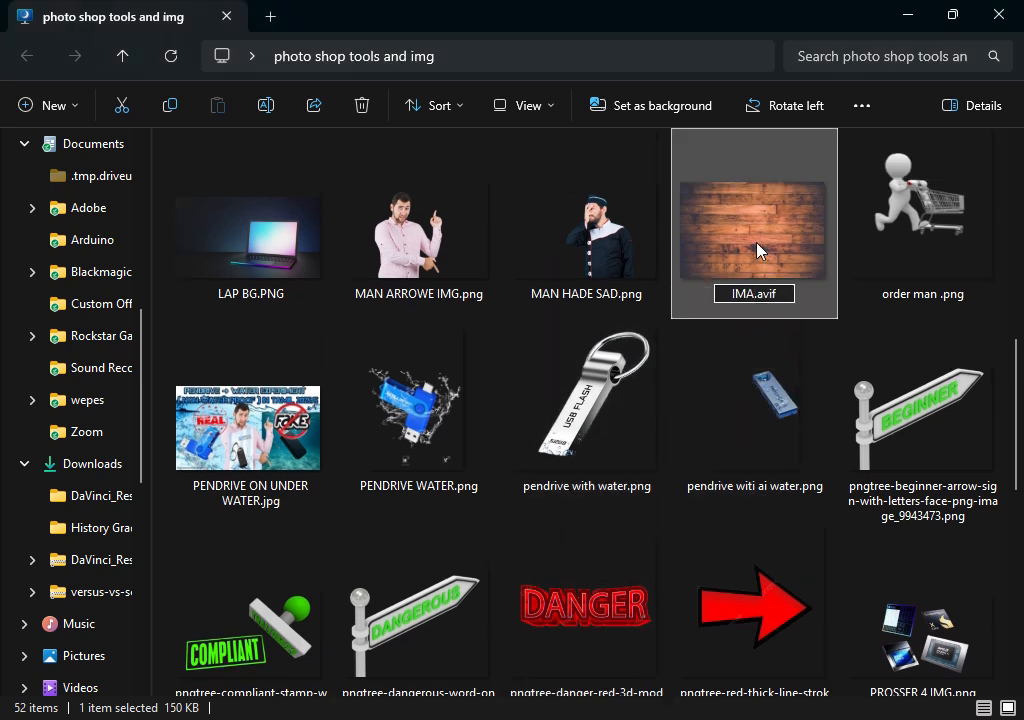
text(GE)
key(shift+End)
key(Delete)
text(.PNG)
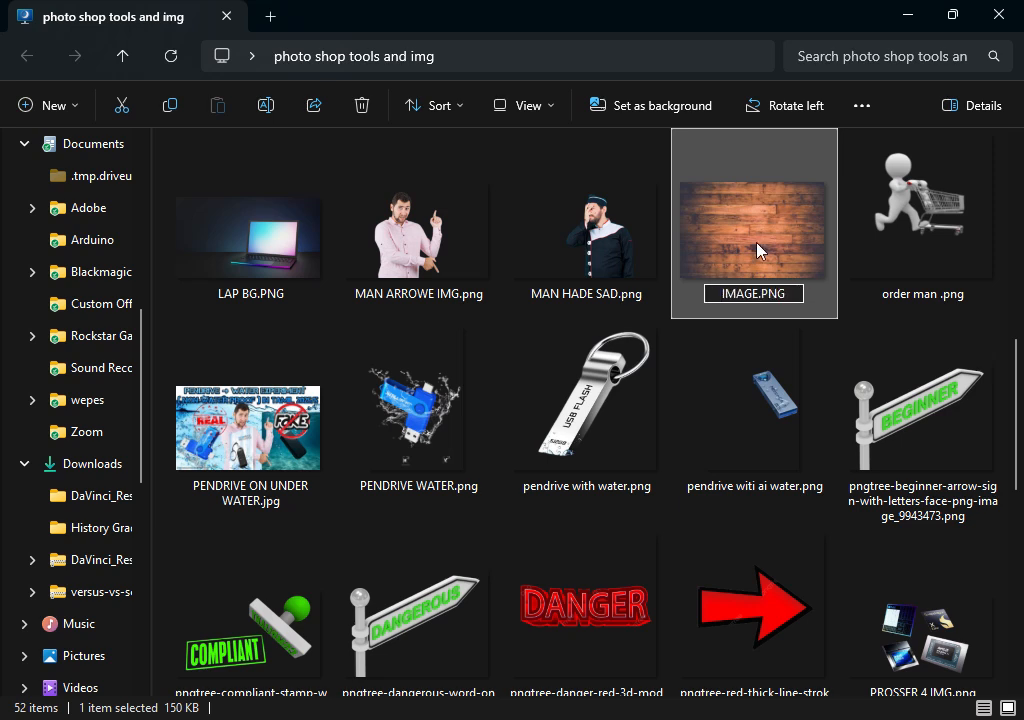
key(Return)
drag(757, 248, 459, 455)
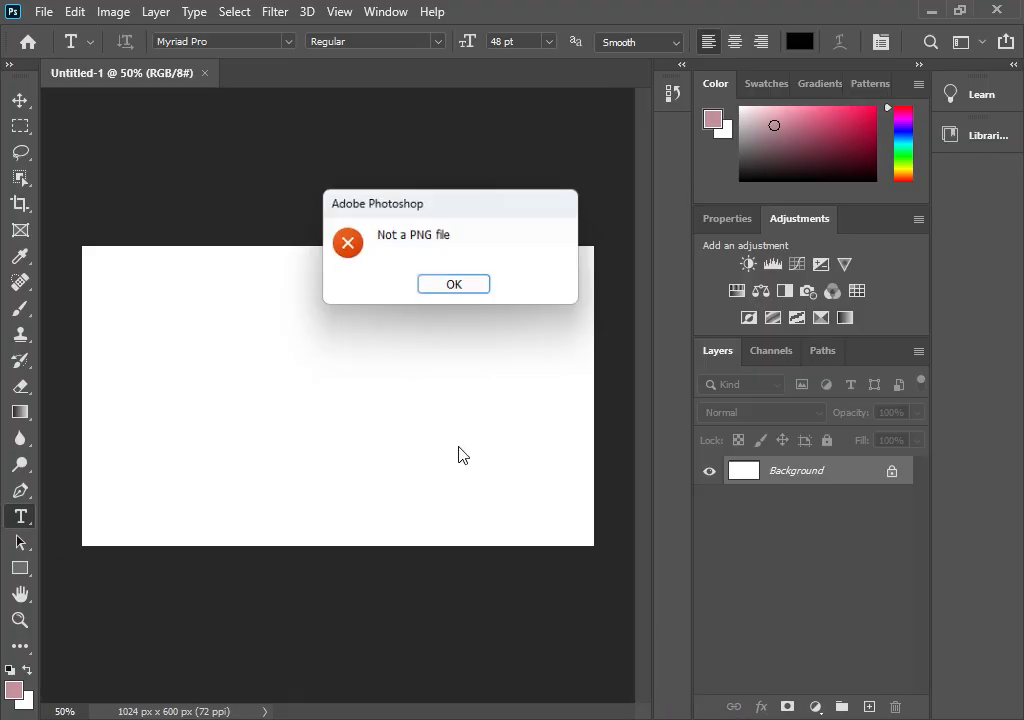
click(455, 289)
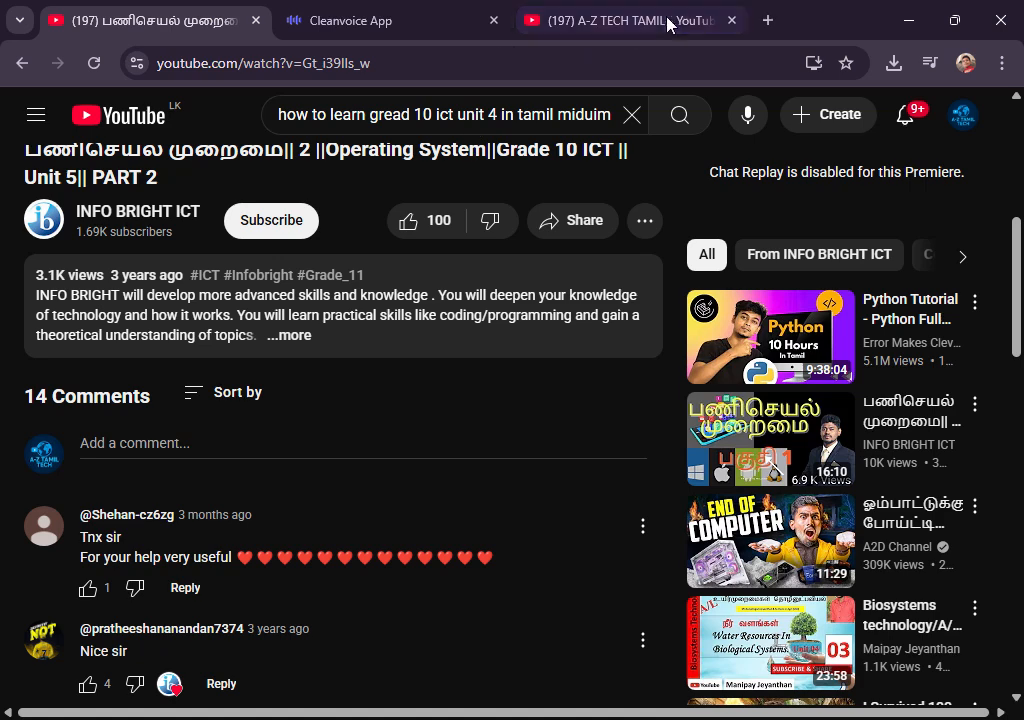
Return to the Unsplash page in Chrome, download the wooden board photo for free, and show the downloaded file in its folder.
click(649, 24)
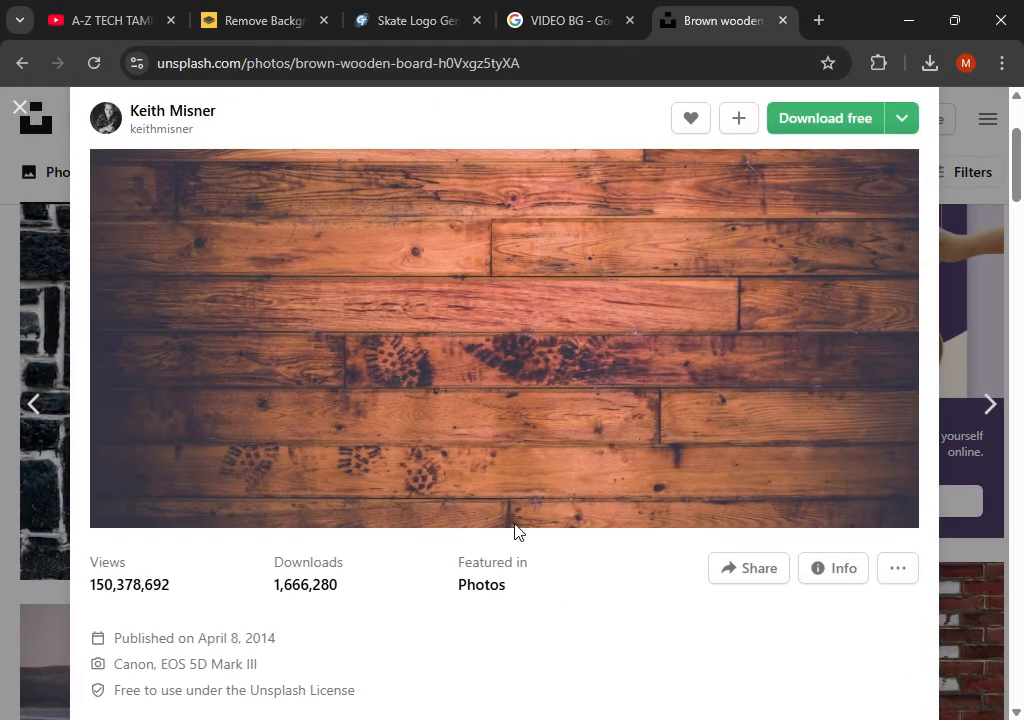
click(834, 124)
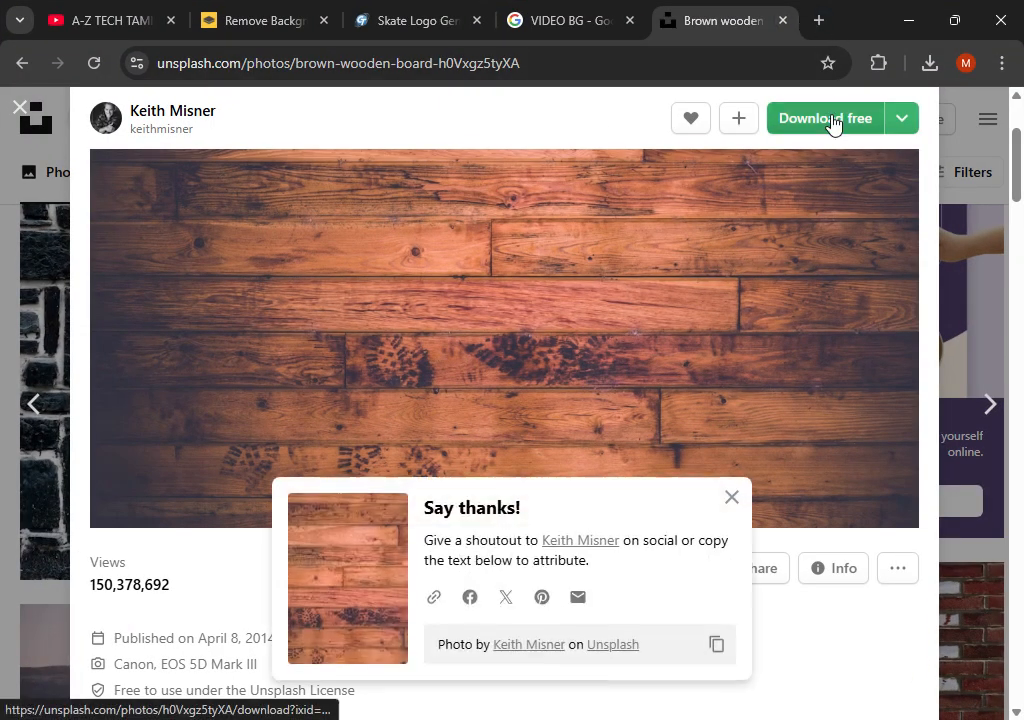
click(930, 63)
mouse_move(855, 217)
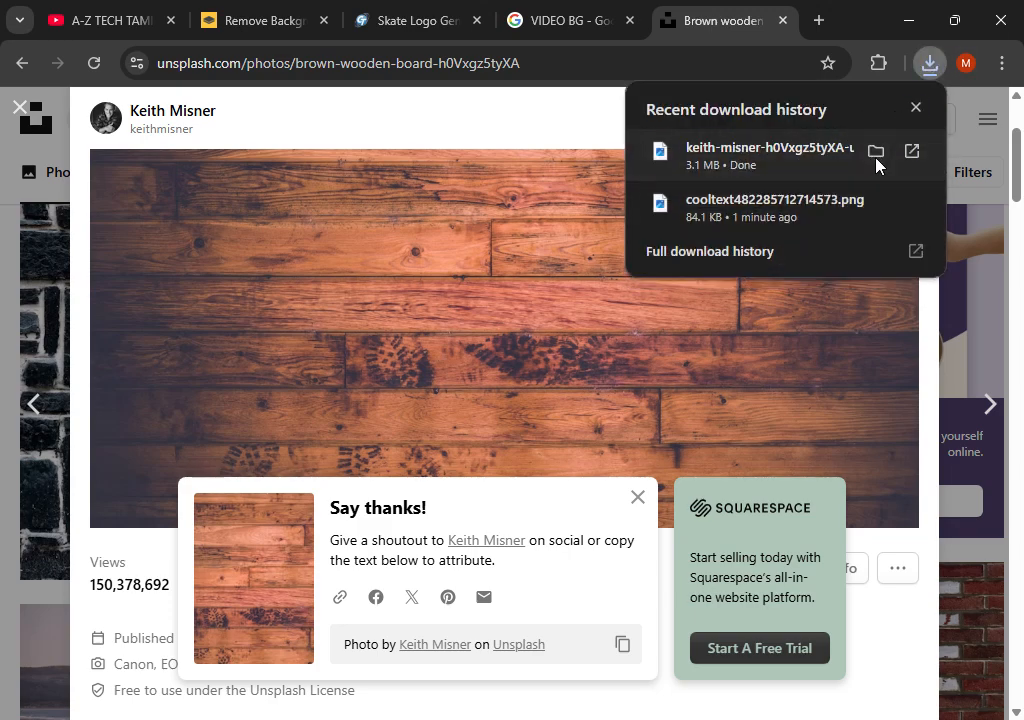
click(878, 155)
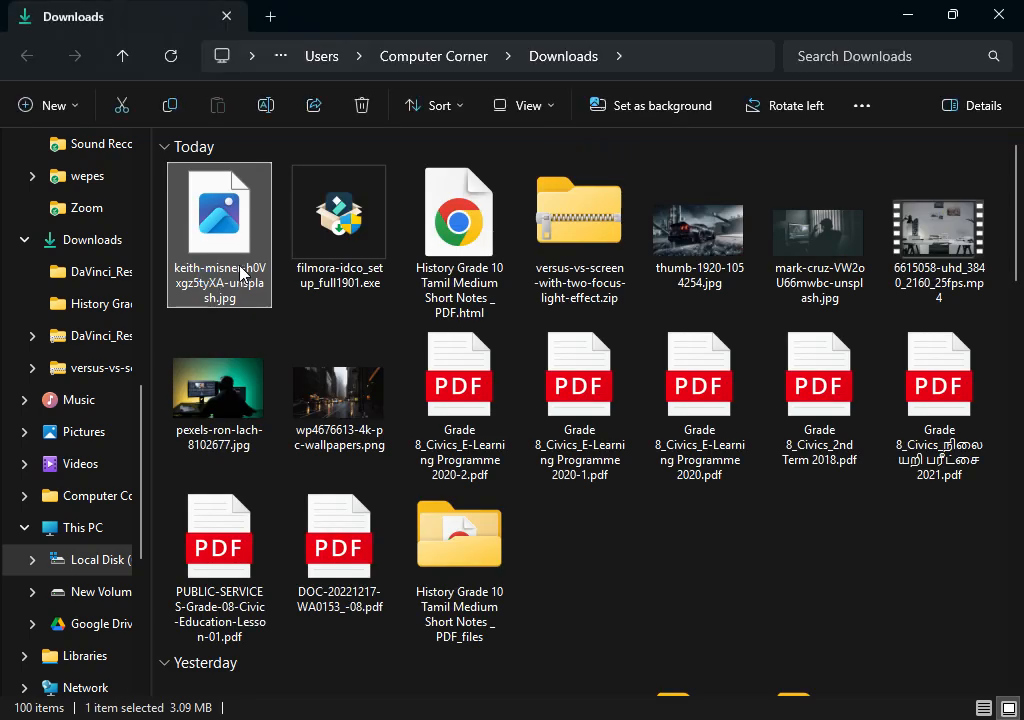
Cut the downloaded wooden board JPG from the Downloads folder and minimize the open windows to reach the desktop.
right_click(240, 273)
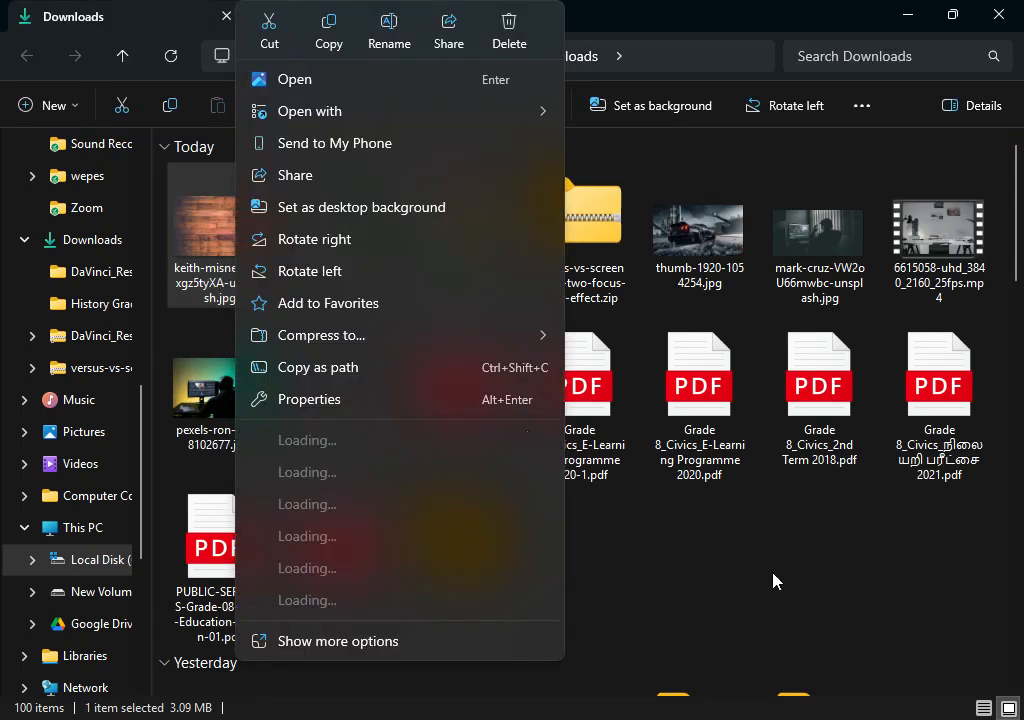
click(598, 500)
click(238, 252)
key(ctrl+x)
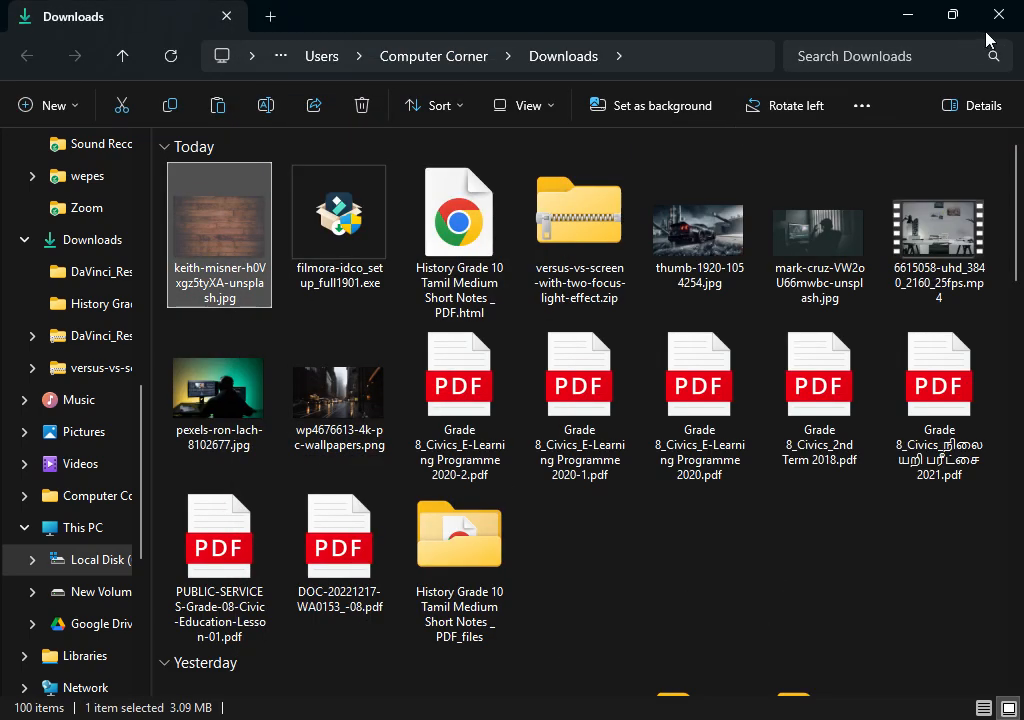
click(908, 15)
click(908, 15)
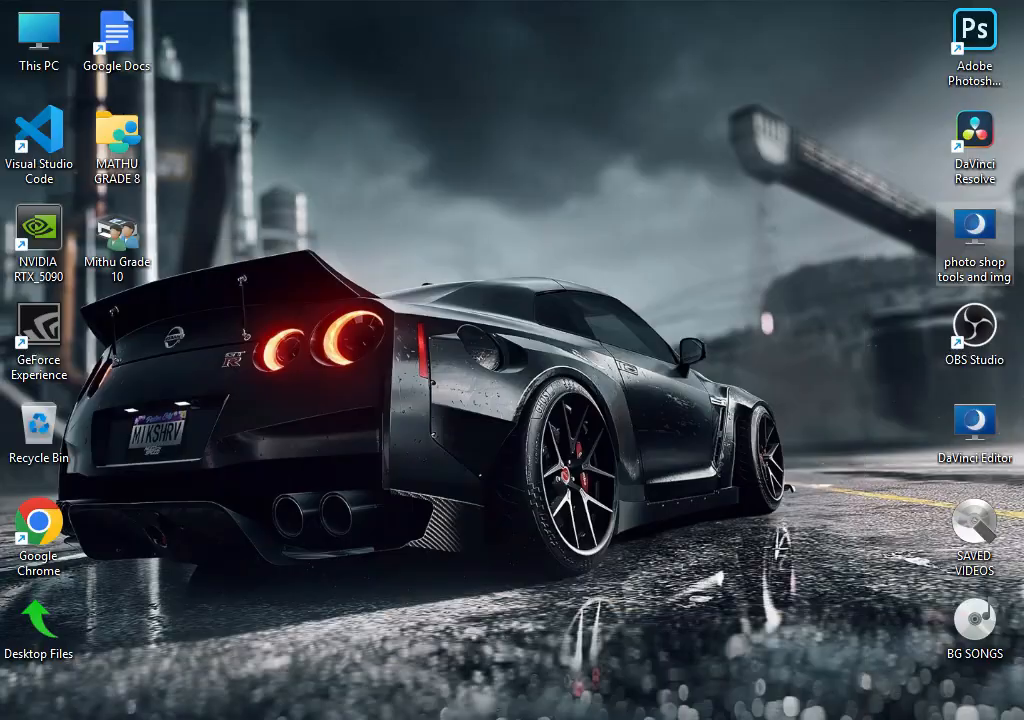
Open the desktop folder "photo shop tools and img" and paste the cut wooden board JPG into it.
double_click(975, 240)
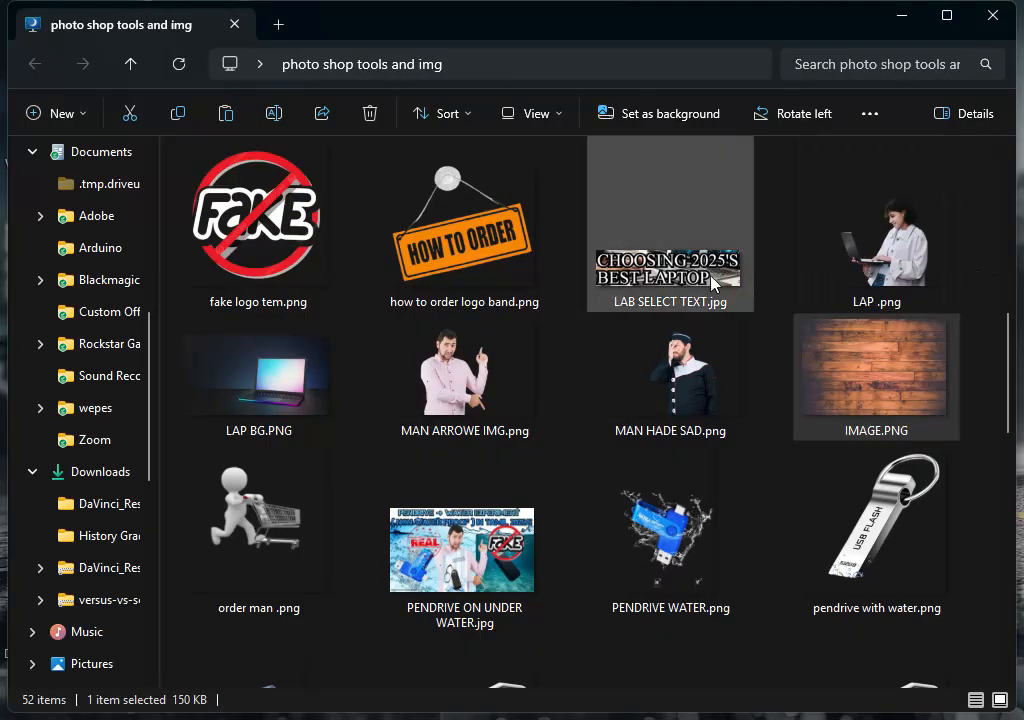
scroll(730, 315, down, 10)
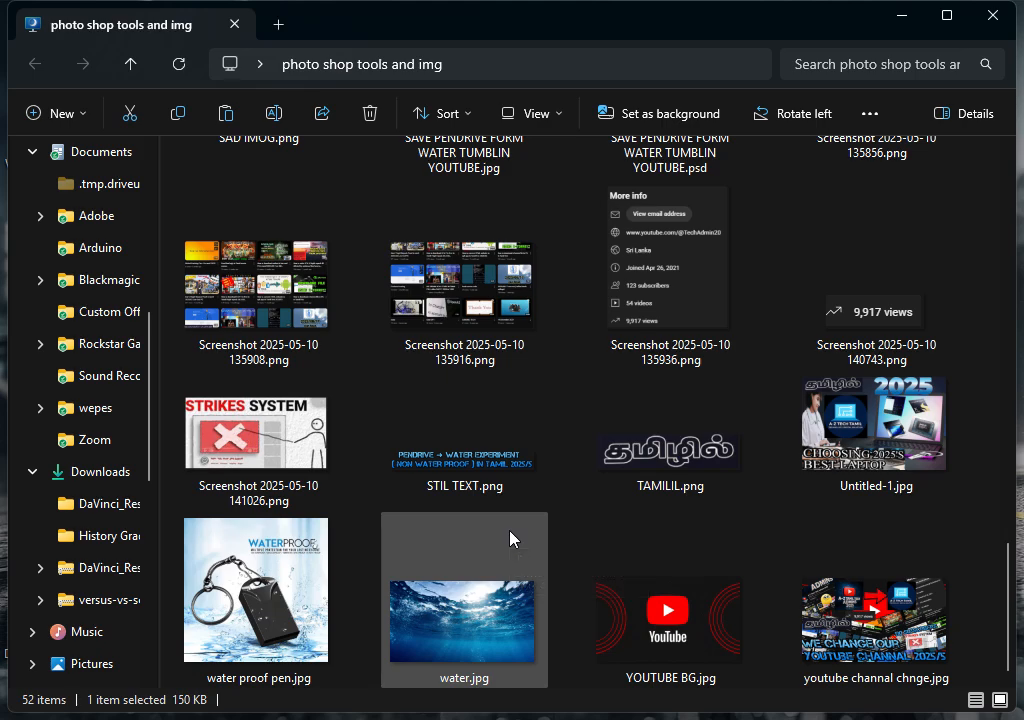
scroll(731, 599, up, 10)
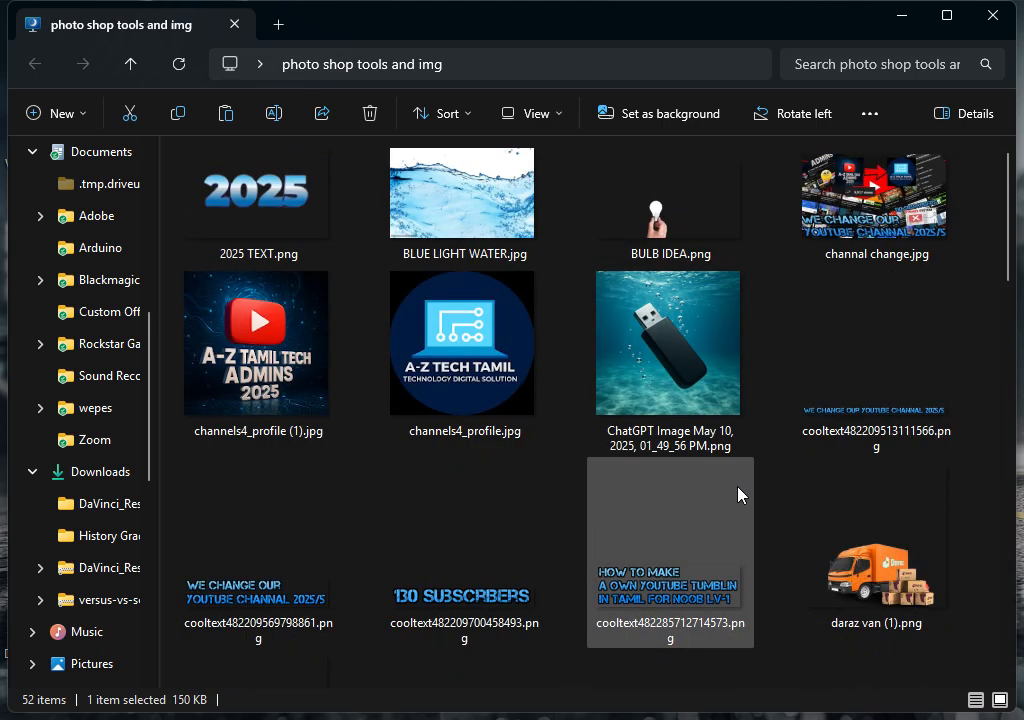
scroll(737, 475, up, 3)
scroll(731, 473, down, 6)
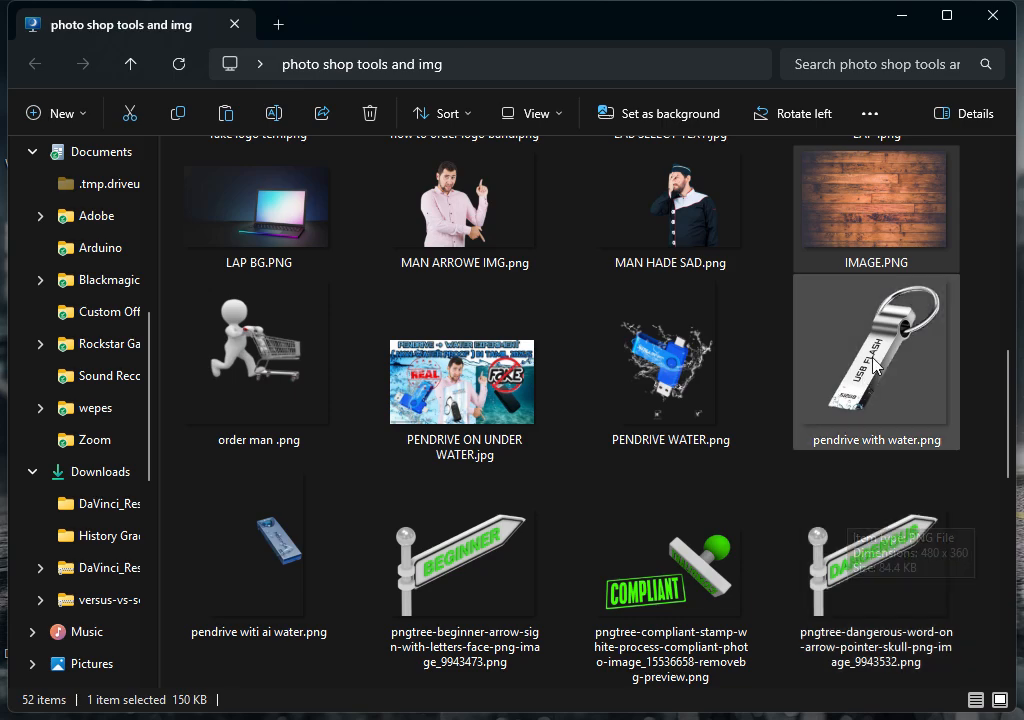
scroll(888, 233, up, 4)
scroll(888, 233, up, 5)
scroll(676, 344, down, 10)
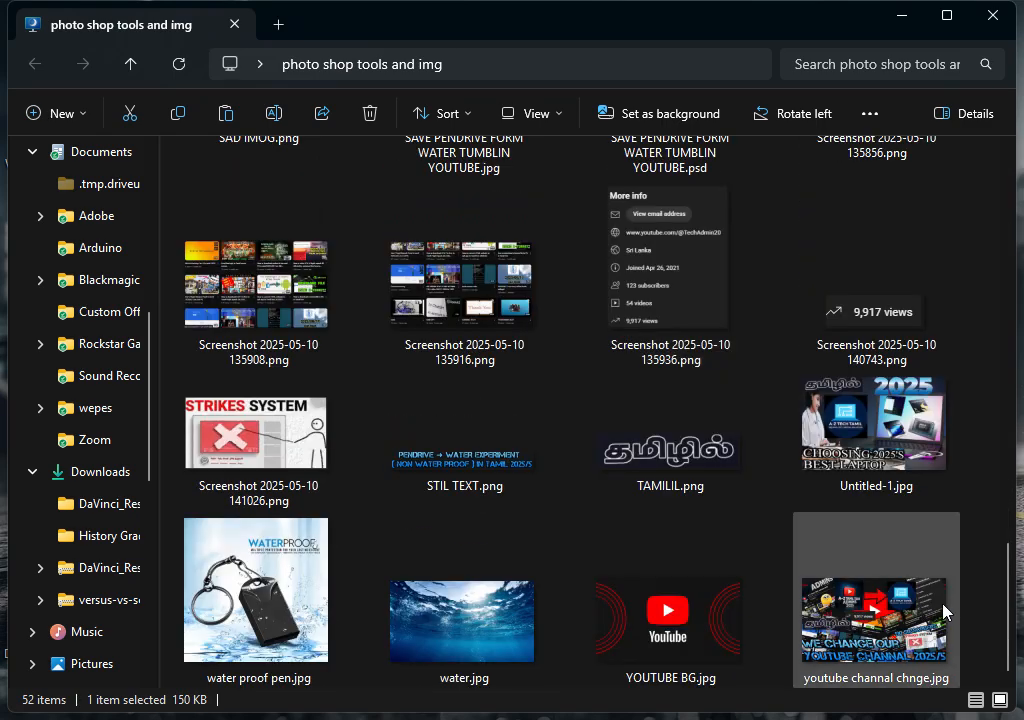
click(976, 628)
key(ctrl+v)
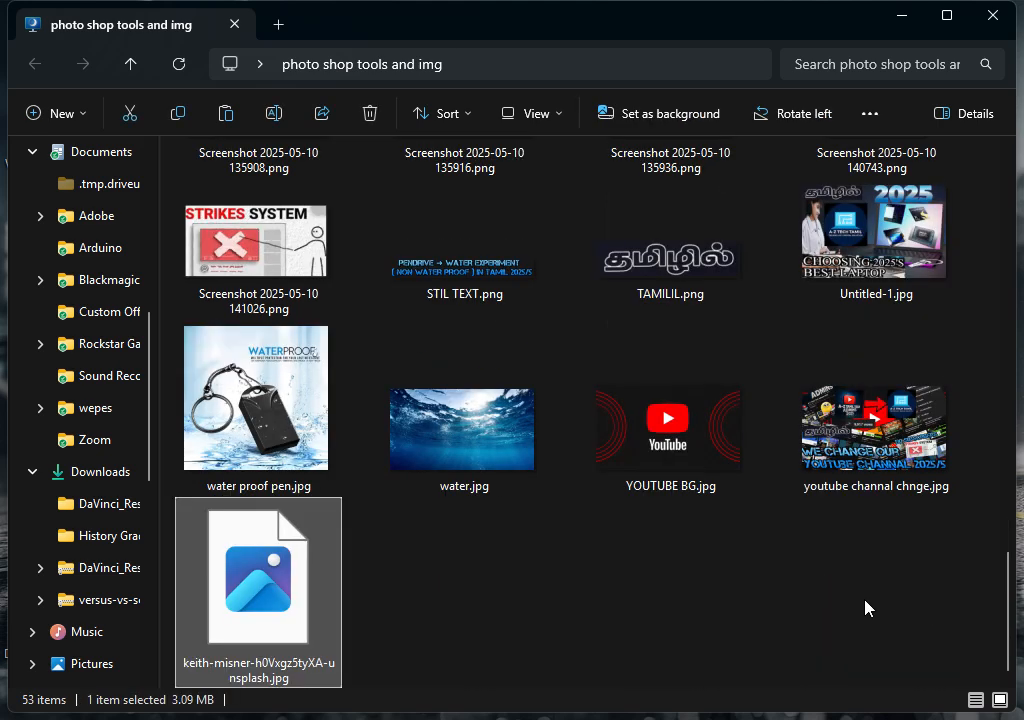
Place the wooden board JPG in the Photoshop document and scale it to 18% so it covers the whole canvas.
drag(304, 622, 455, 473)
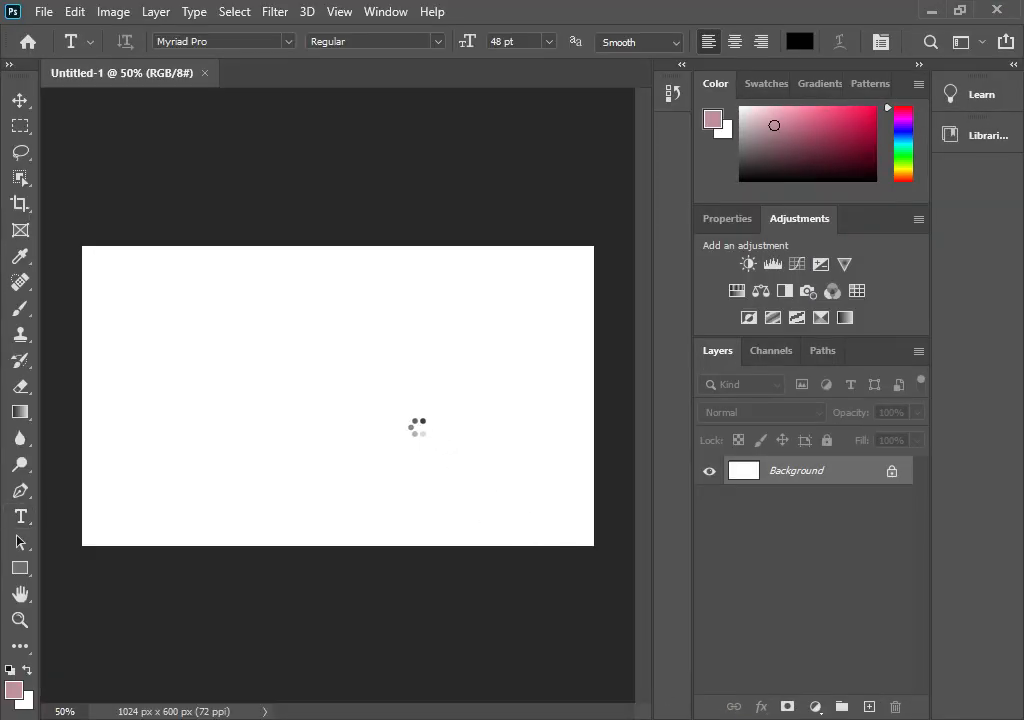
drag(203, 347, 172, 354)
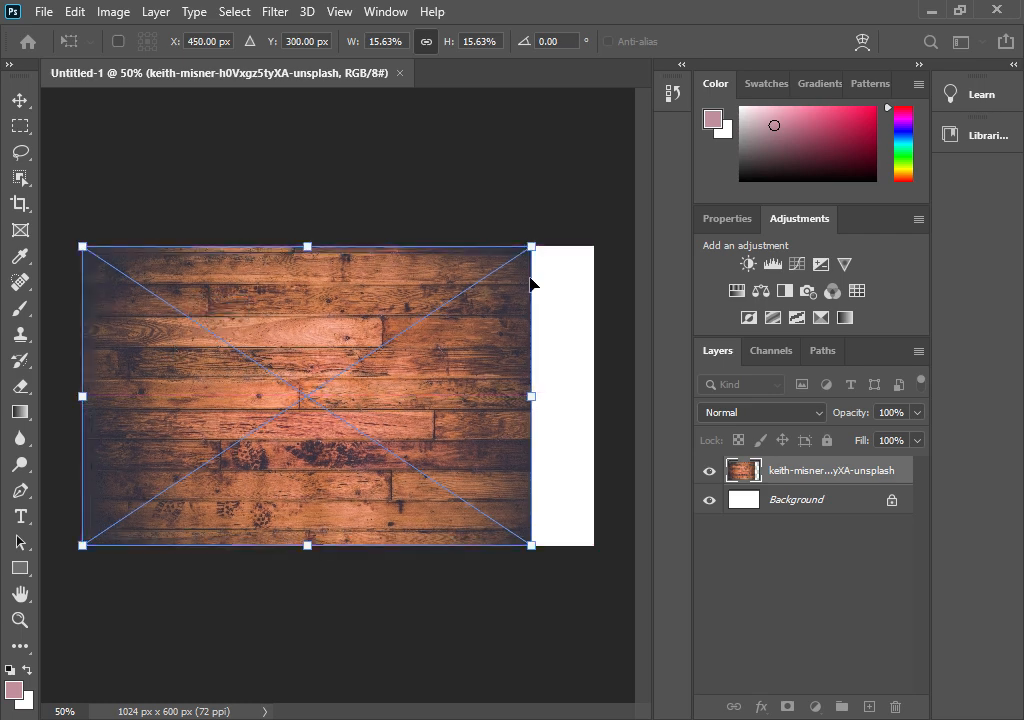
drag(541, 244, 612, 214)
drag(460, 314, 460, 326)
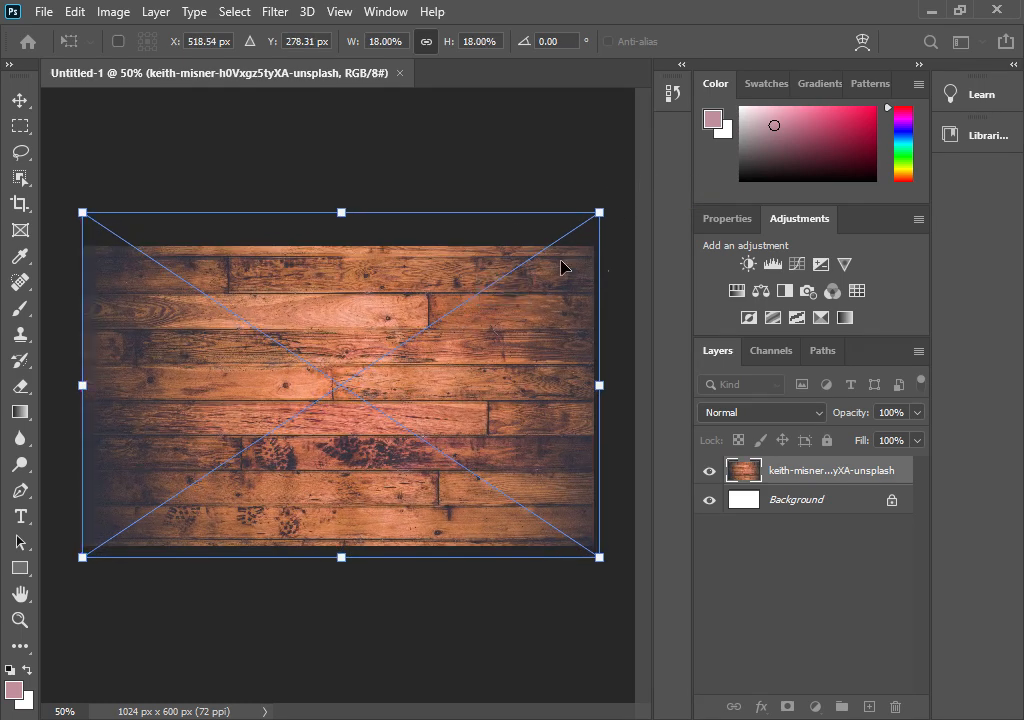
key(t)
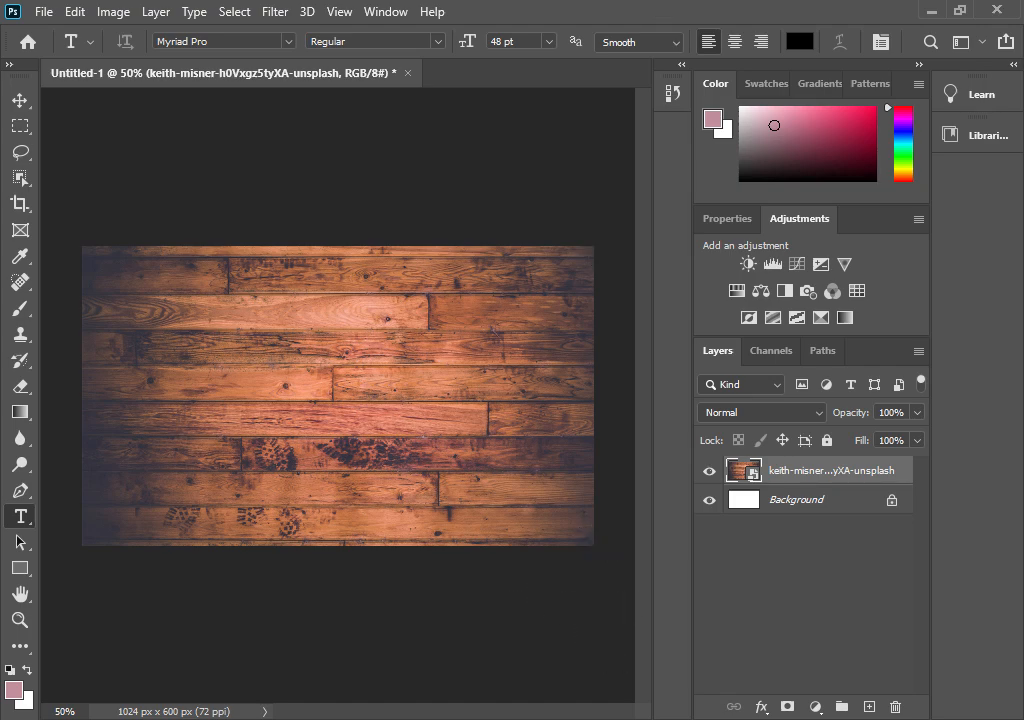
Close the Downloads folder window and bring up the "photo shop tools and img" folder.
click(568, 719)
mouse_move(522, 719)
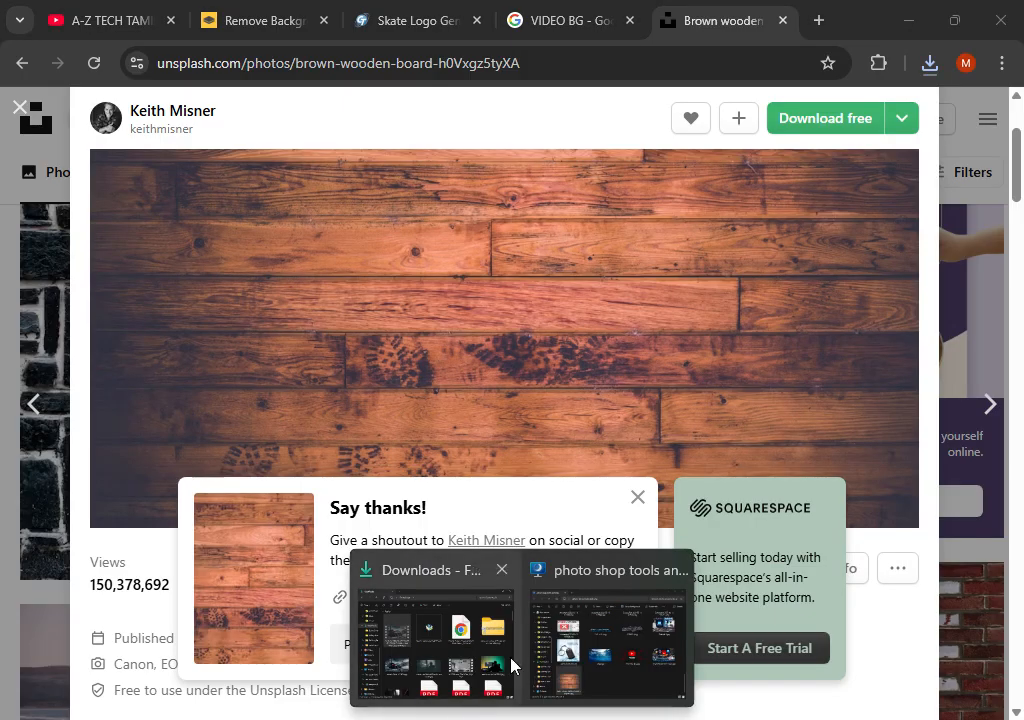
click(502, 569)
click(523, 610)
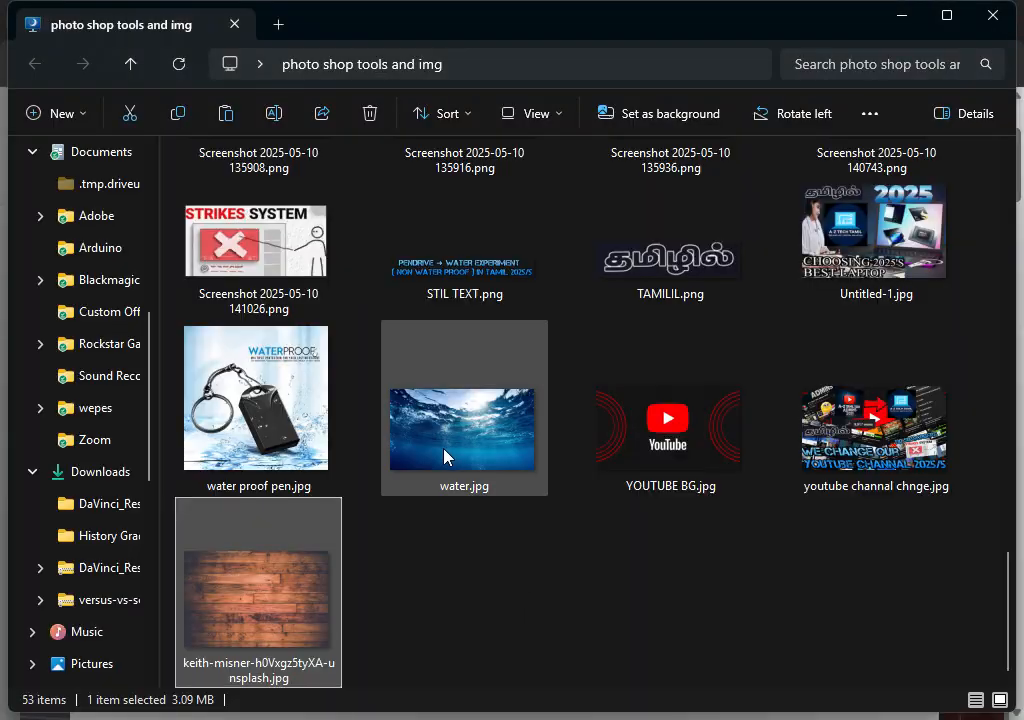
Place cooltext482285712714573.png from the folder in the Photoshop document at the canvas's lower-left corner at 100% scale.
scroll(498, 372, up, 10)
scroll(656, 388, down, 3)
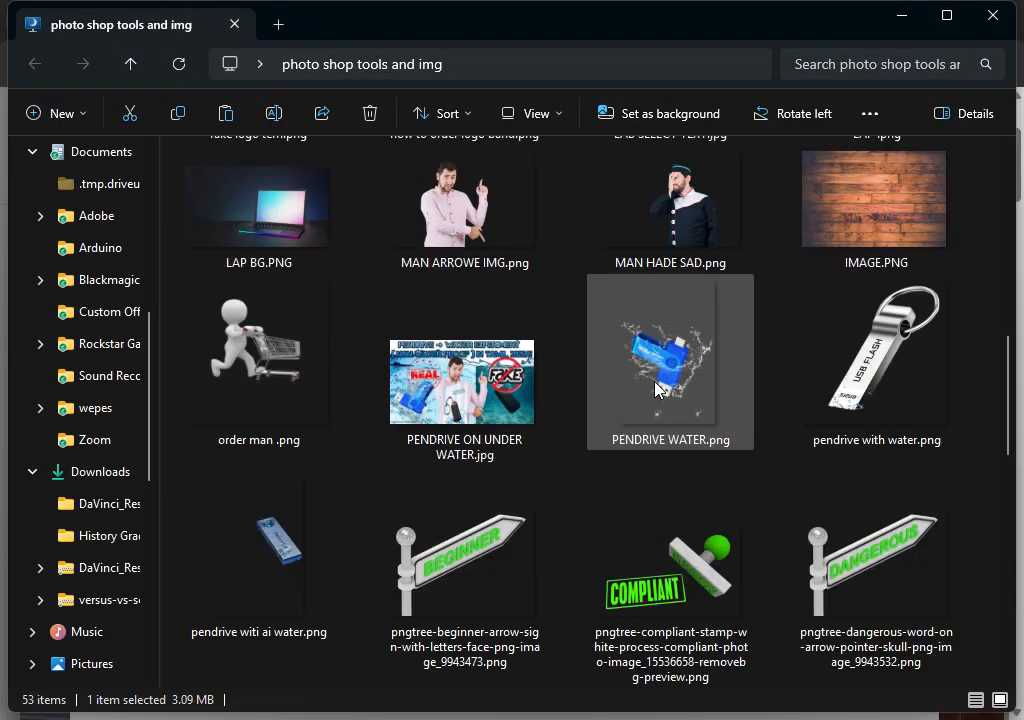
scroll(656, 390, down, 10)
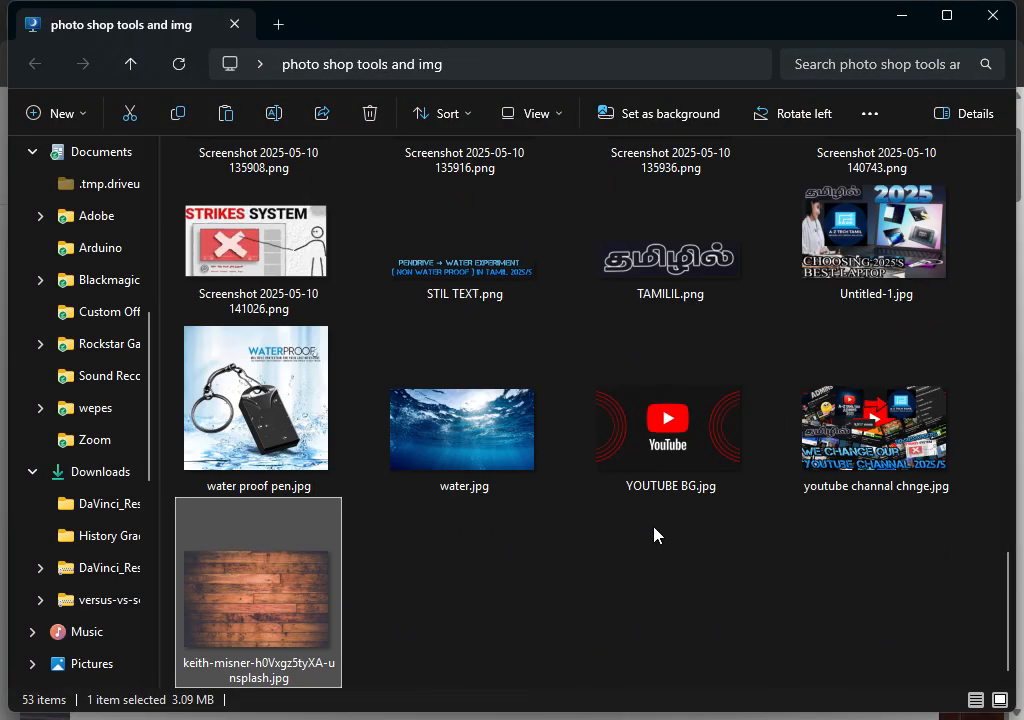
scroll(498, 280, up, 10)
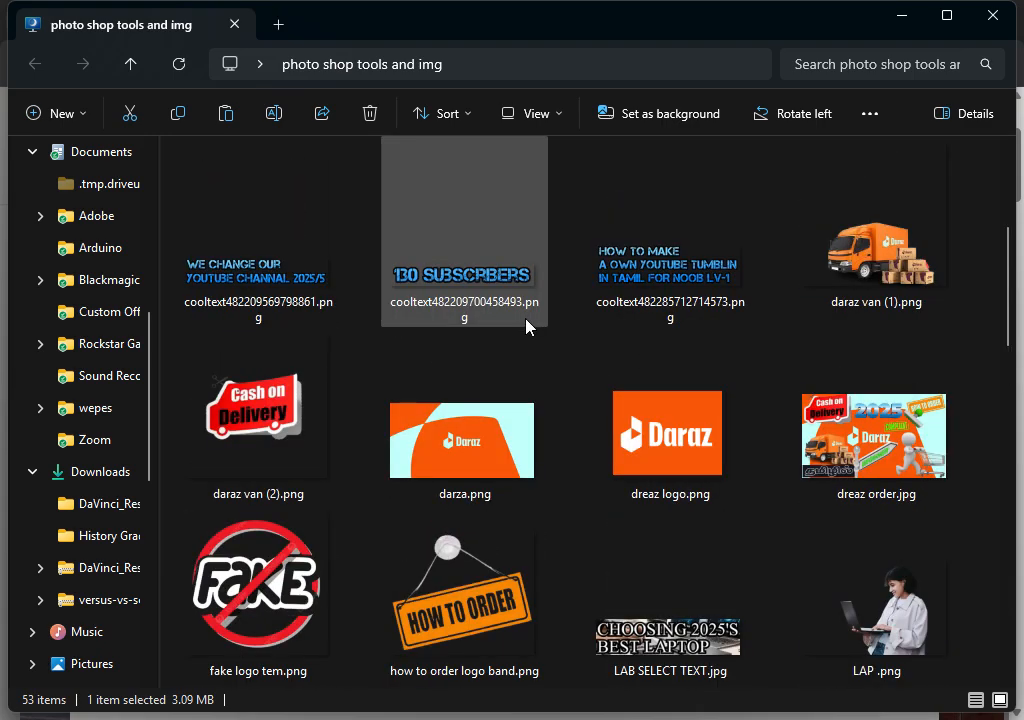
scroll(528, 325, up, 3)
drag(706, 518, 350, 535)
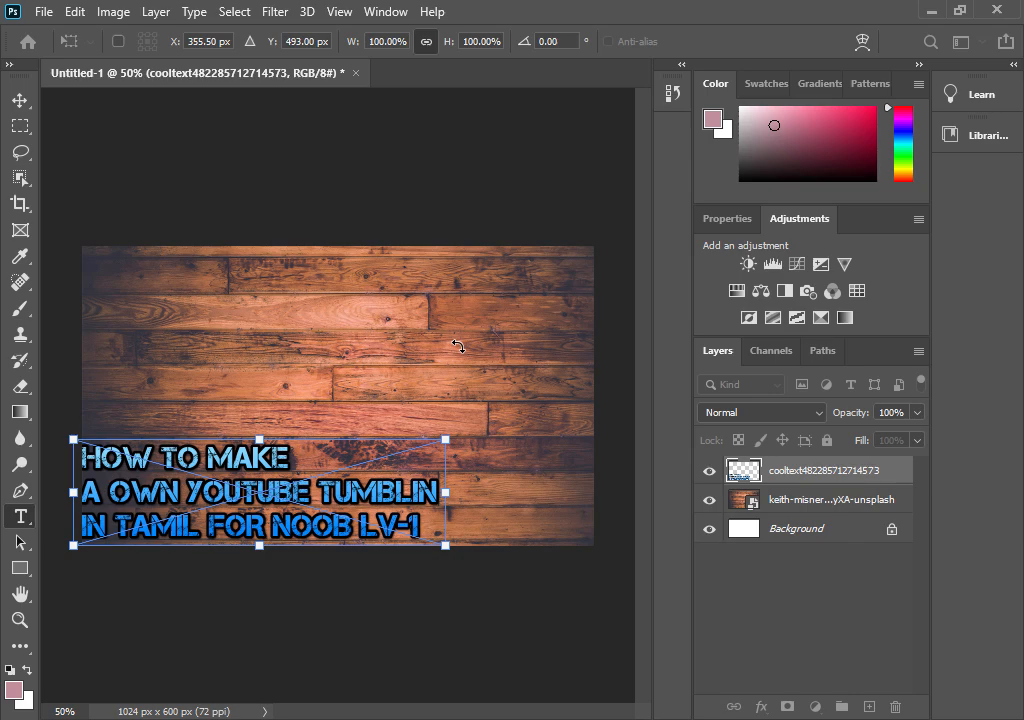
key(Return)
key(t)
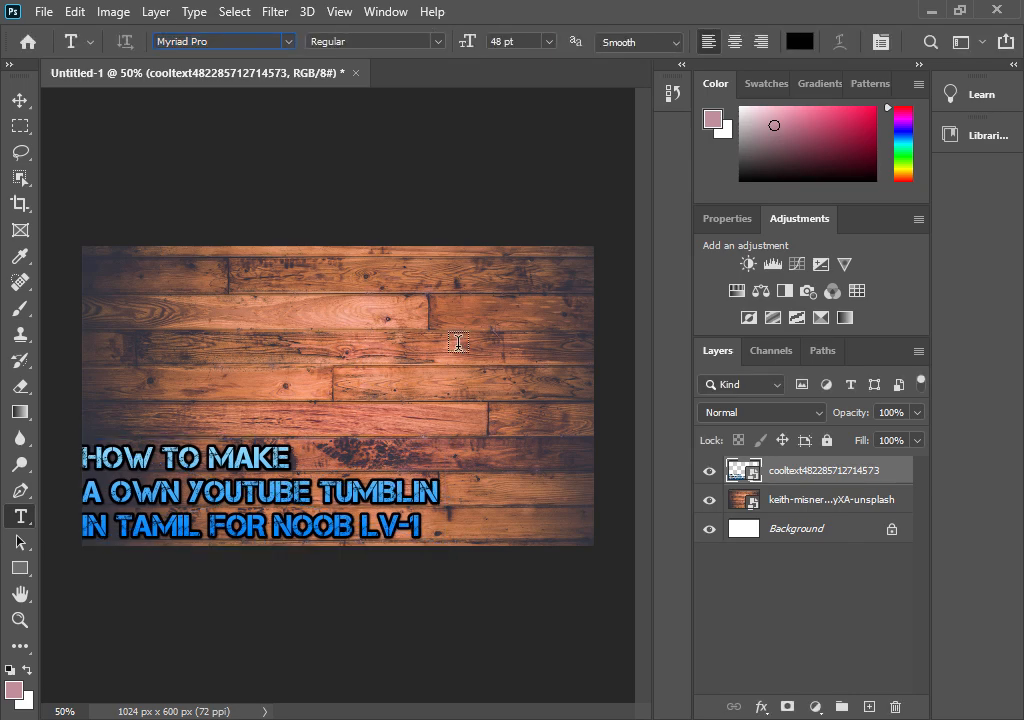
Switch to Chrome and close the Unsplash brown wooden board page.
mouse_move(610, 719)
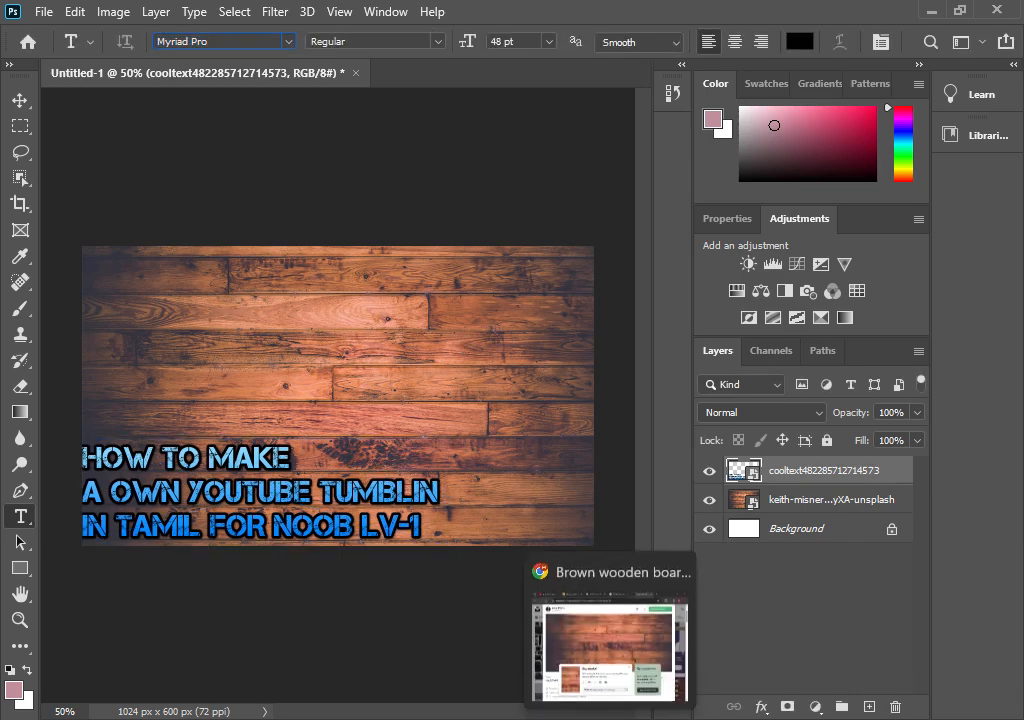
click(563, 677)
click(656, 52)
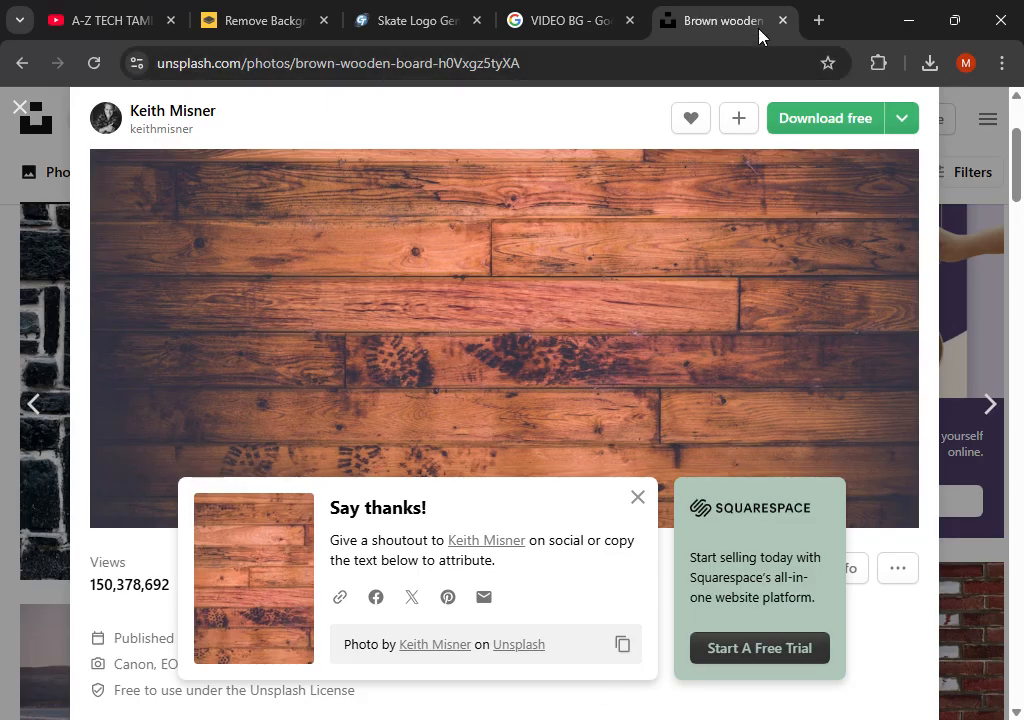
drag(660, 63, 257, 65)
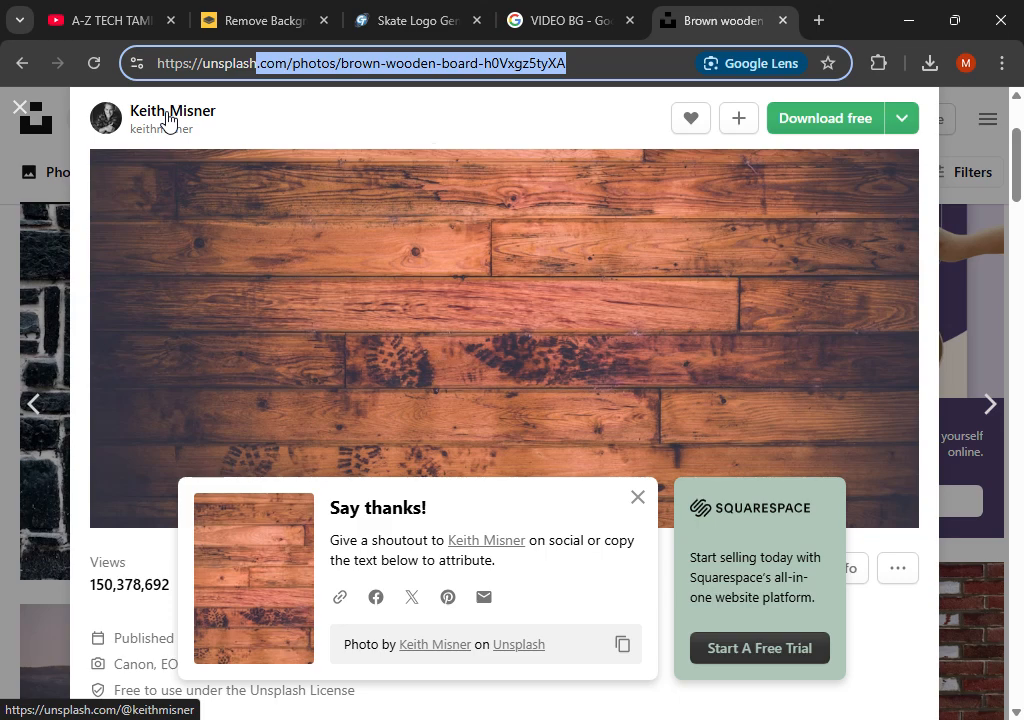
key(ctrl+w)
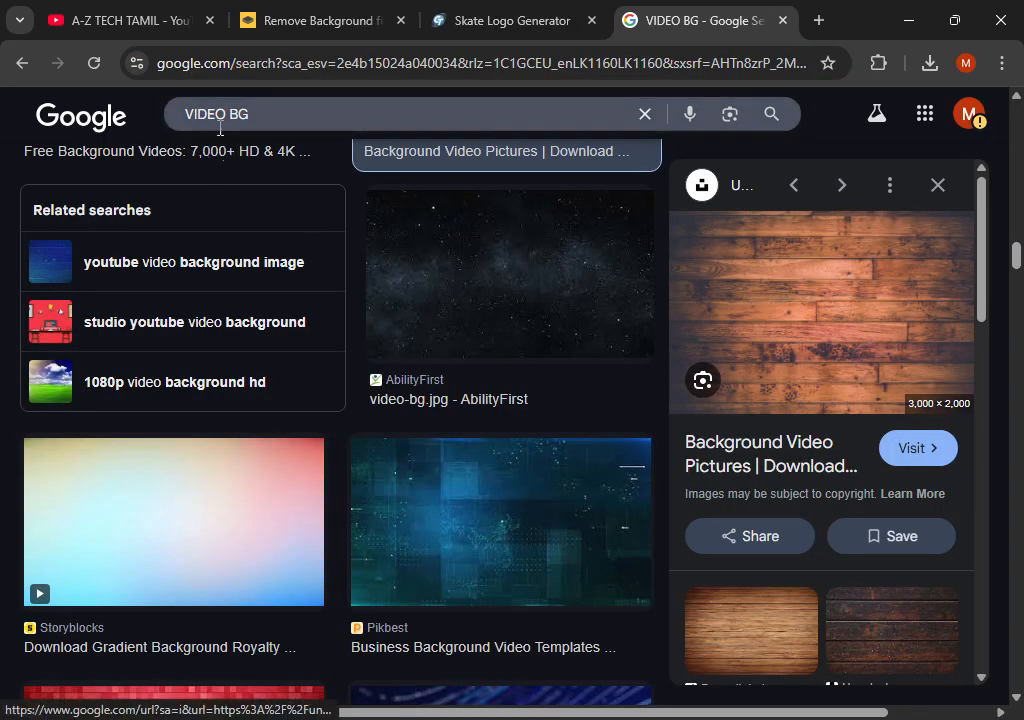
Search Google Images for "YOUTUBE LOGOVIDEO BG", browse the results and preview the round YouTube logo from FAVPNG.
click(184, 115)
text(YOUTU)
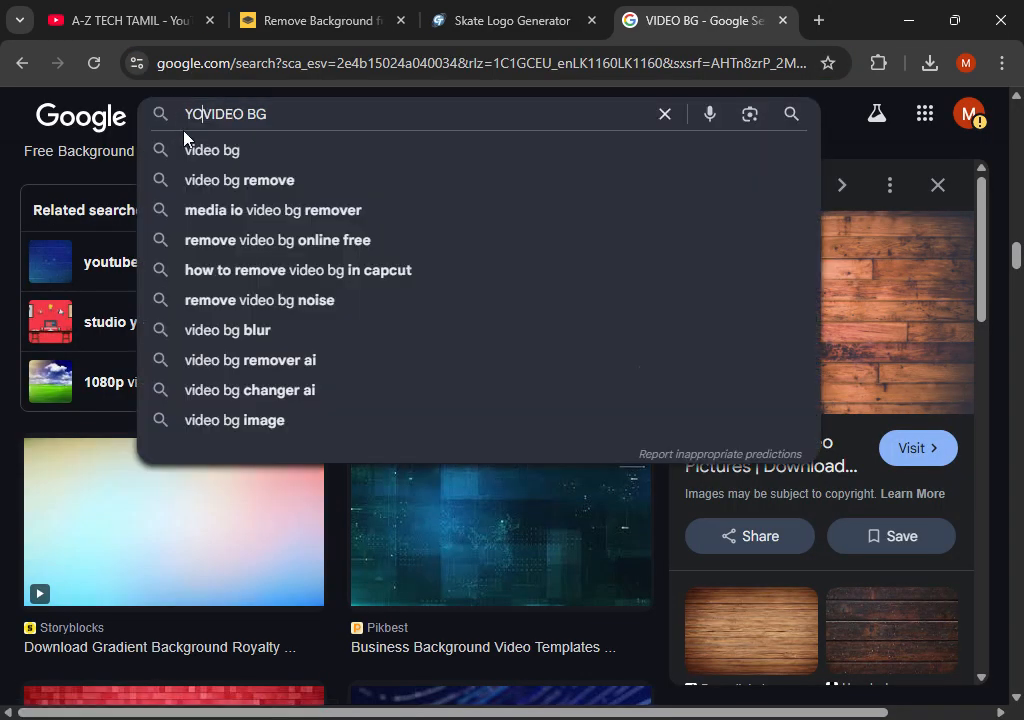
text(BE LOGO)
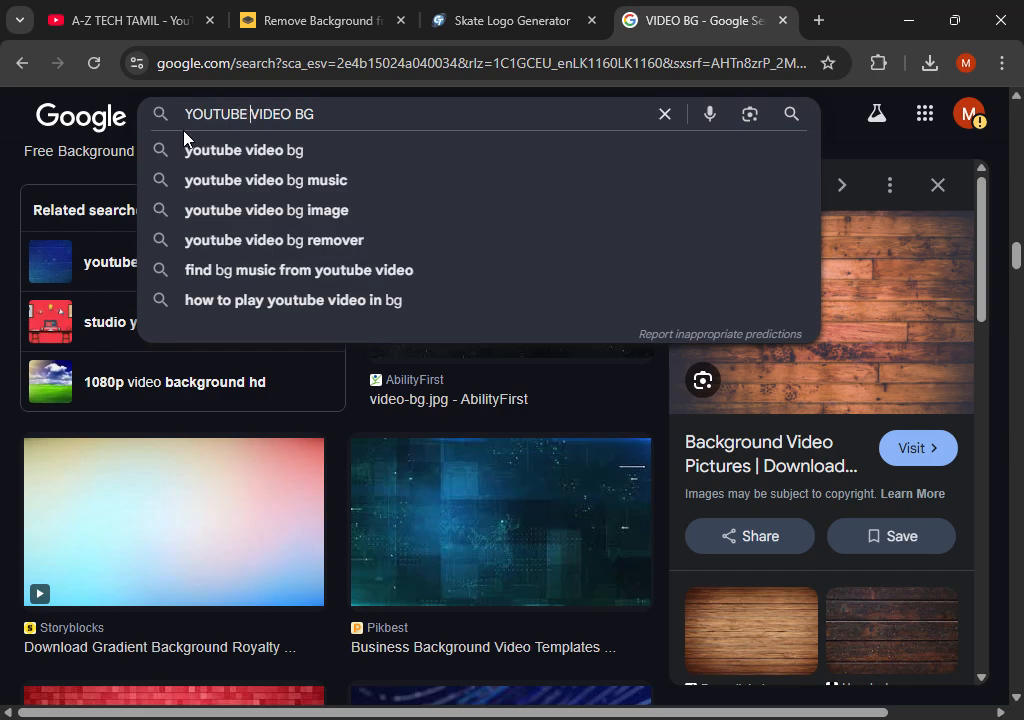
key(Return)
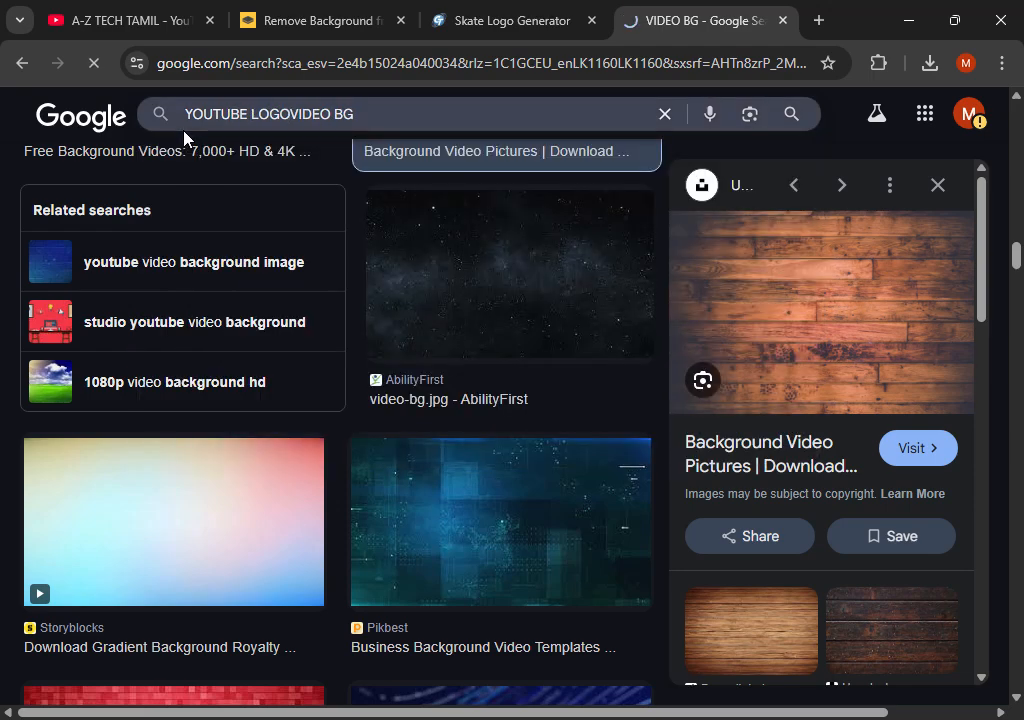
scroll(471, 424, down, 2)
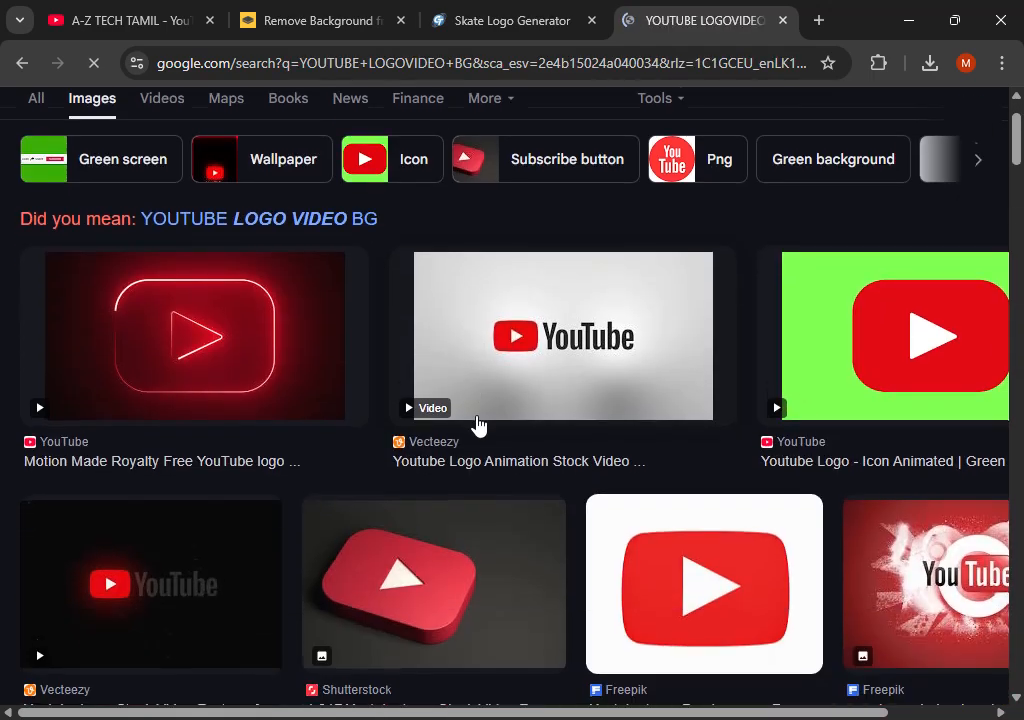
scroll(561, 258, down, 6)
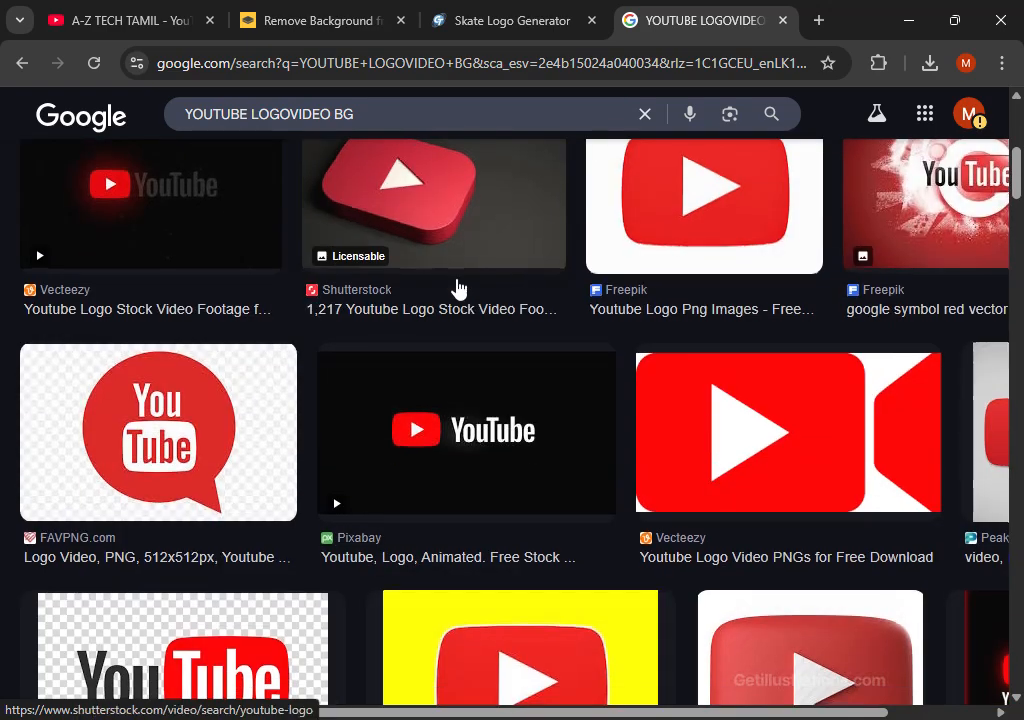
scroll(213, 270, up, 5)
scroll(207, 297, down, 2)
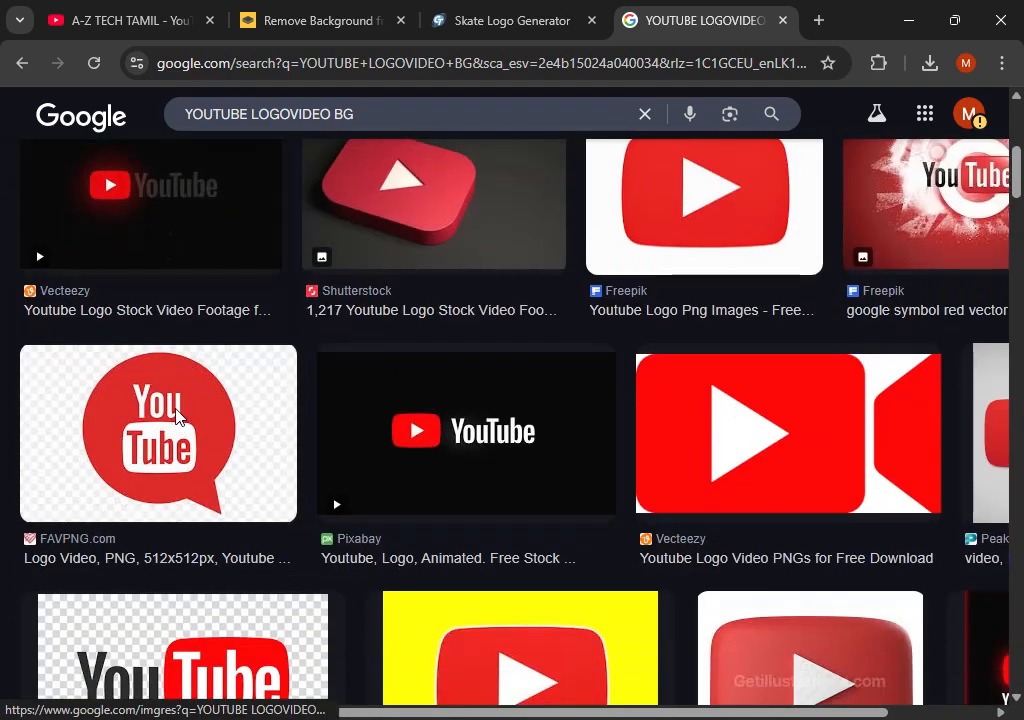
click(230, 410)
scroll(640, 300, up, 2)
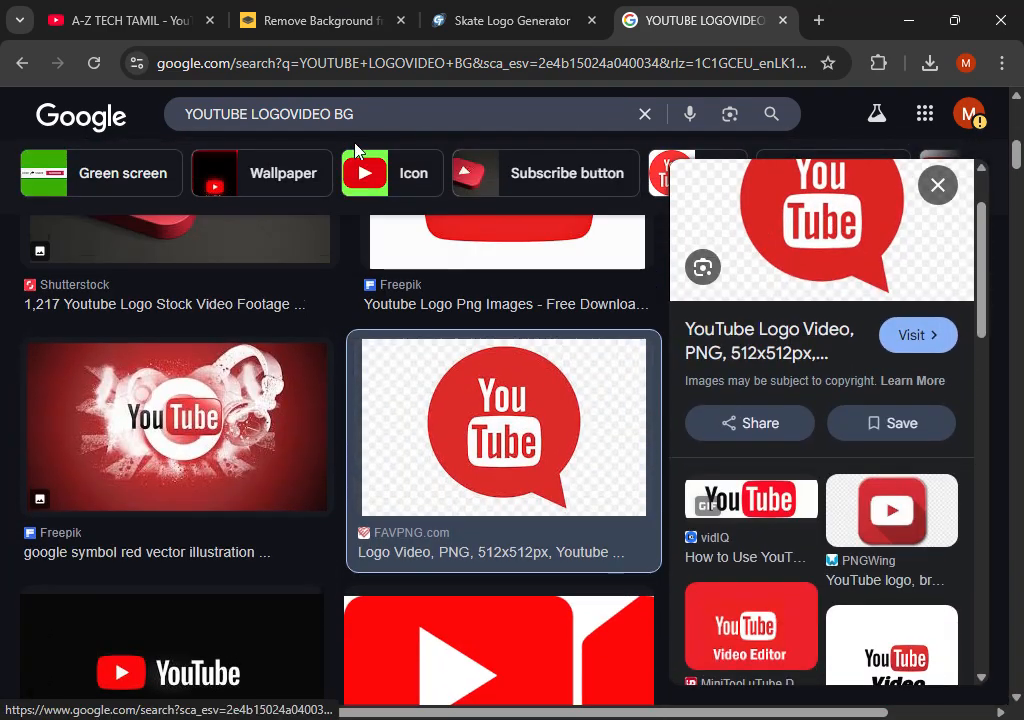
Change the image search to "YOUTUBE TUMBLIN BG" and browse the results for a thumbnail background.
drag(251, 114, 589, 125)
text(TUMBL)
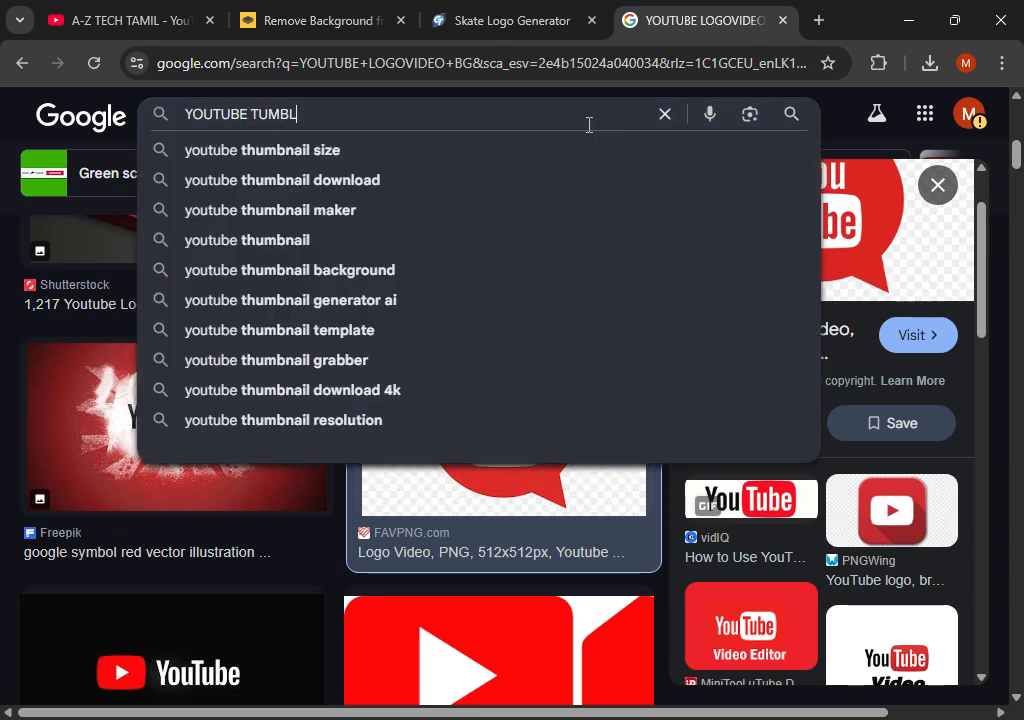
text(IN BG)
key(Return)
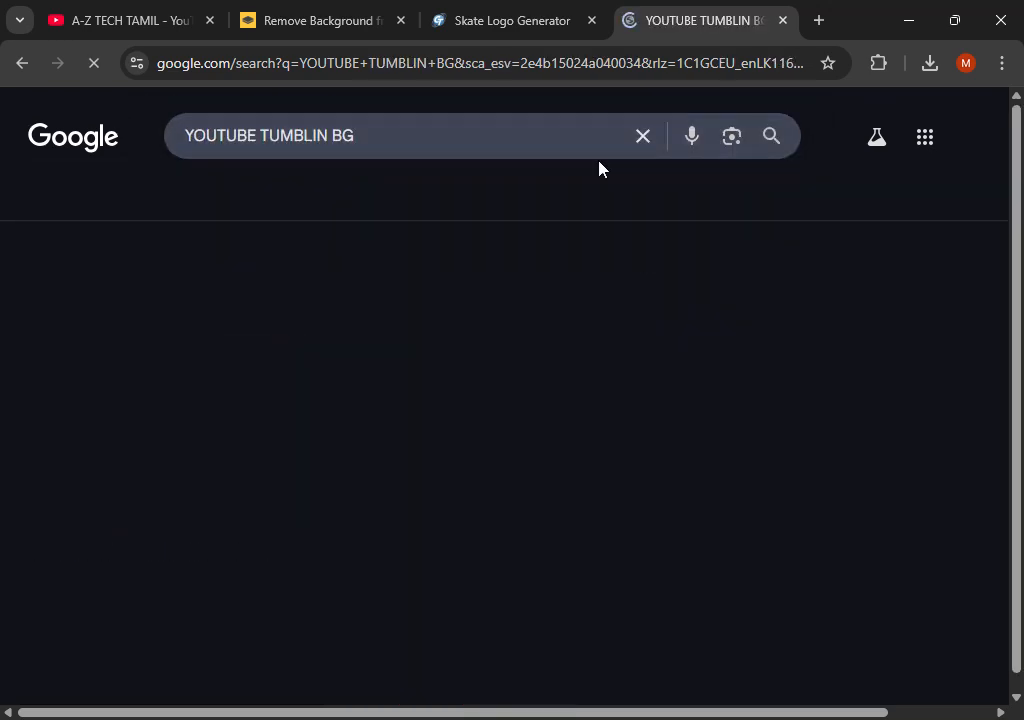
scroll(526, 347, down, 3)
scroll(558, 347, down, 3)
scroll(500, 338, up, 2)
scroll(537, 336, down, 2)
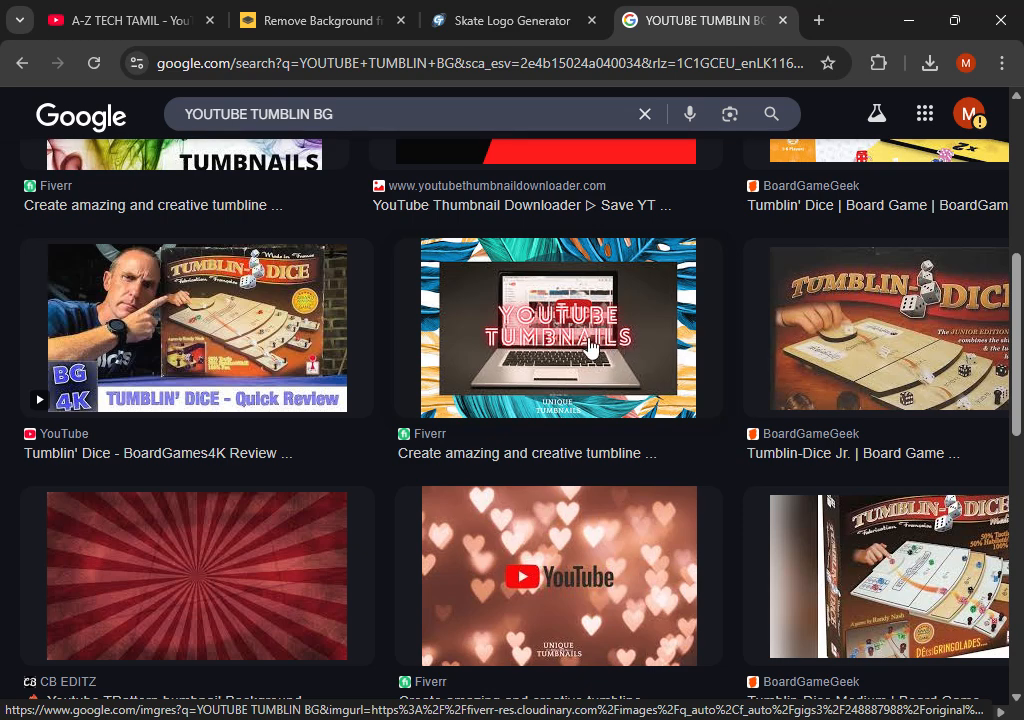
scroll(592, 343, down, 1)
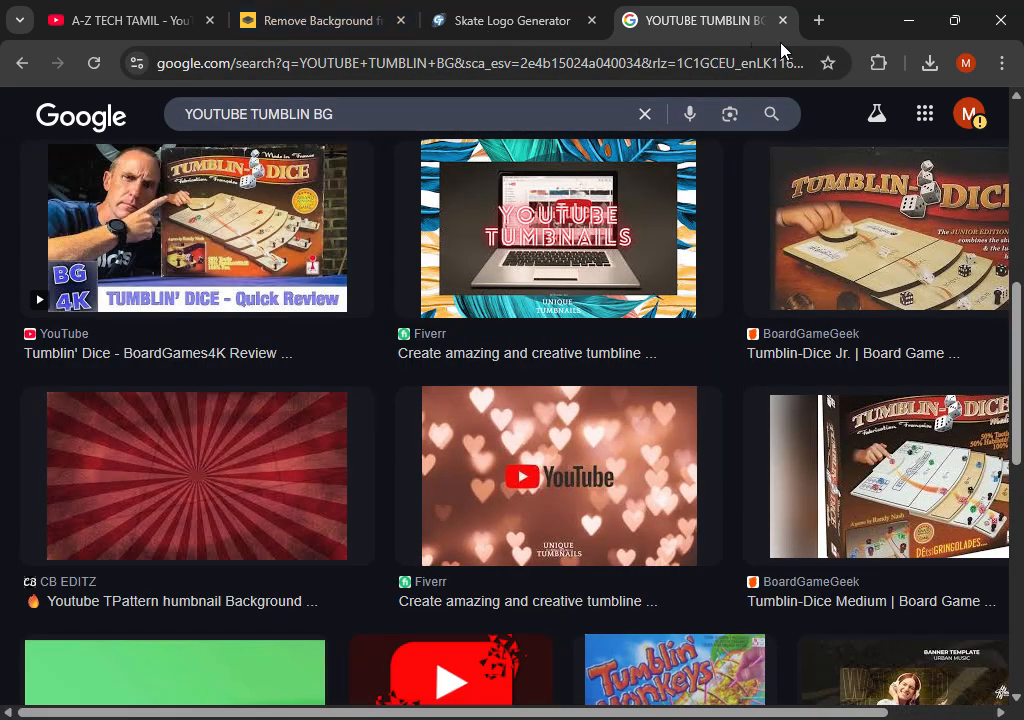
Shrink the Chrome window and preview the Fiverr YouTube Tumbnails laptop image while browsing the image results.
drag(860, 40, 845, 137)
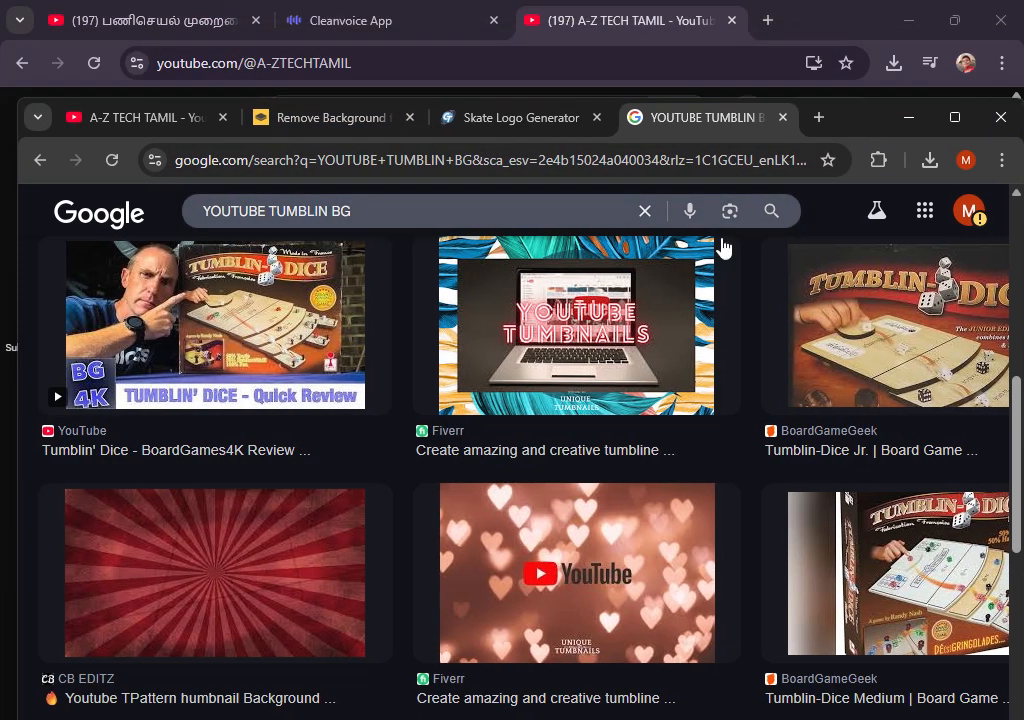
click(477, 299)
scroll(500, 400, down, 5)
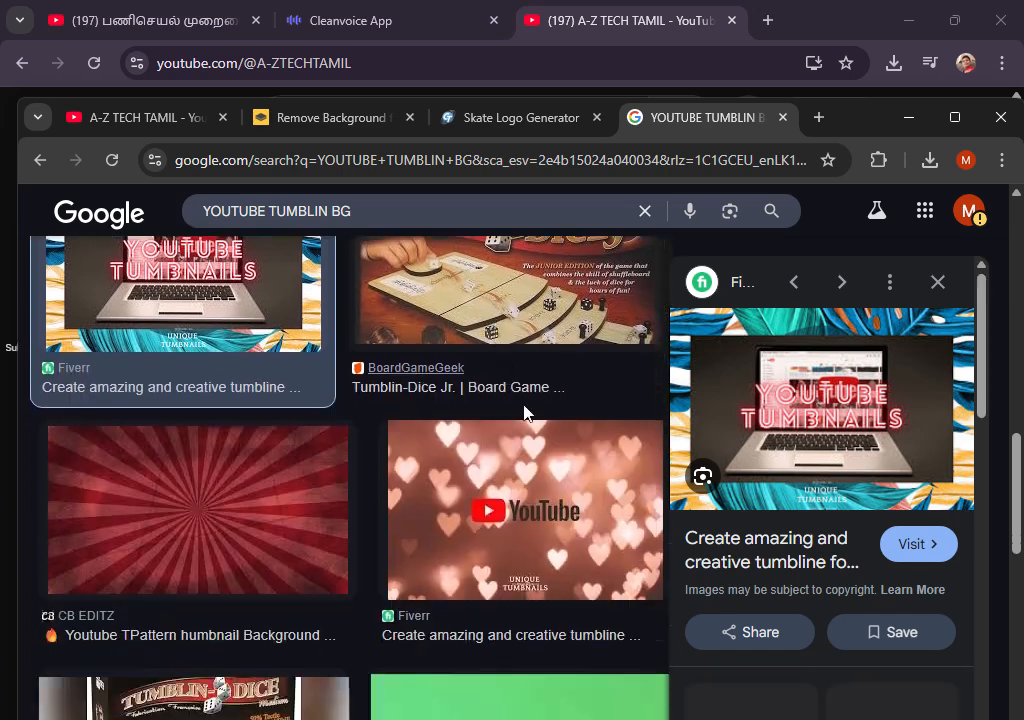
scroll(800, 410, down, 1)
scroll(705, 380, up, 1)
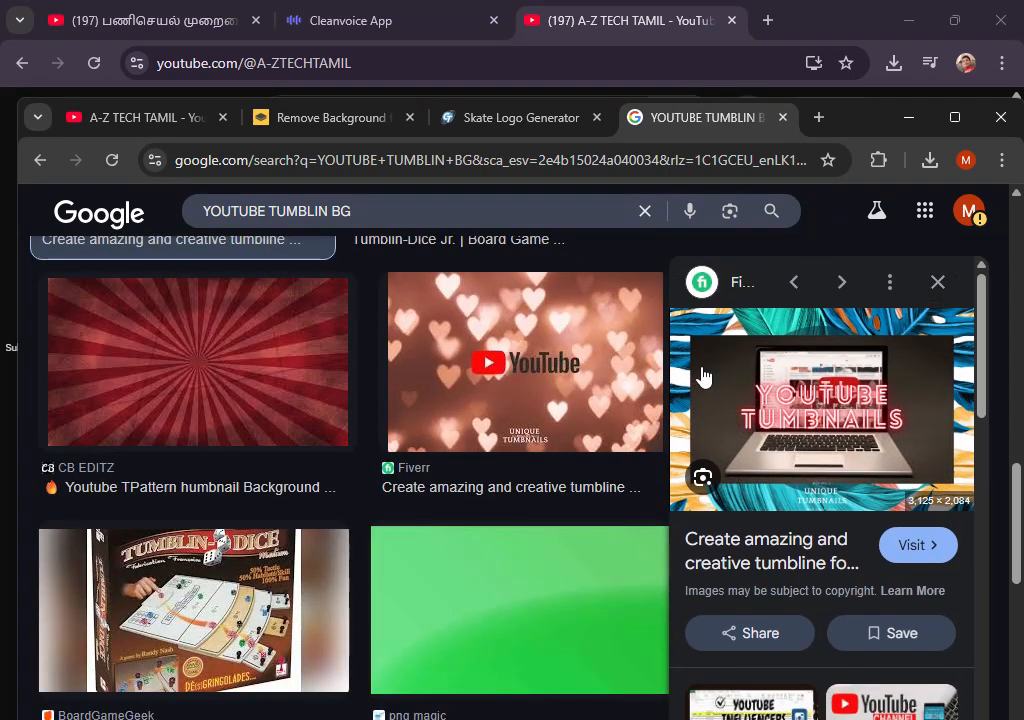
Return to the Cool Text Skate Logo page and shorten the logo text's second line to "A OWN YOUTUBE TUMBN".
click(507, 125)
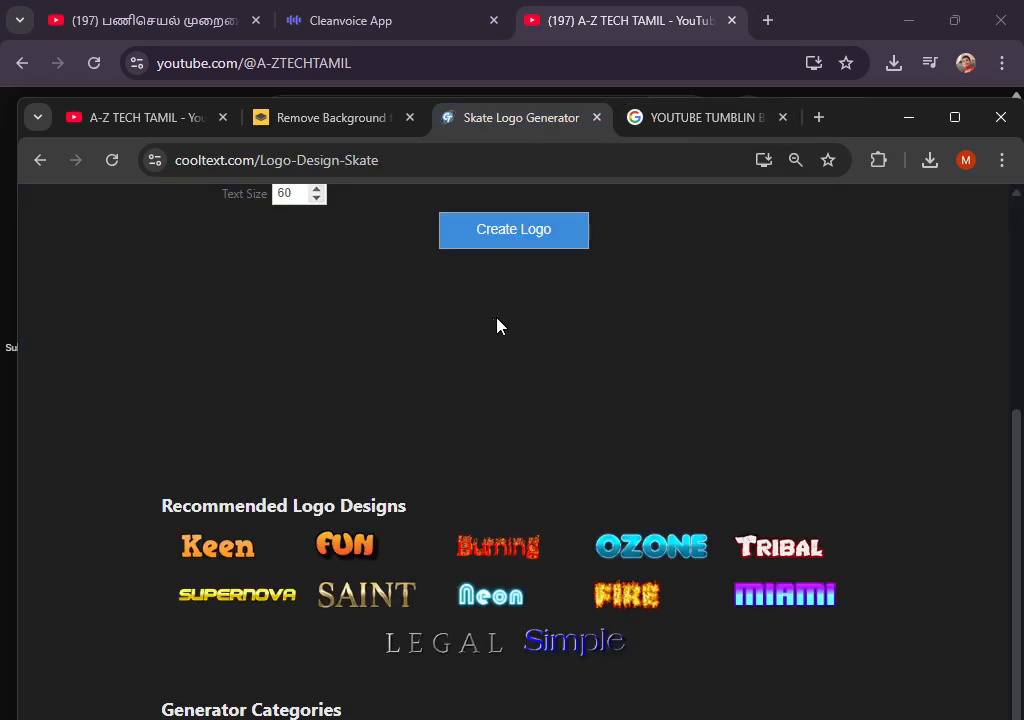
scroll(499, 326, up, 4)
scroll(347, 514, down, 1)
scroll(370, 503, up, 1)
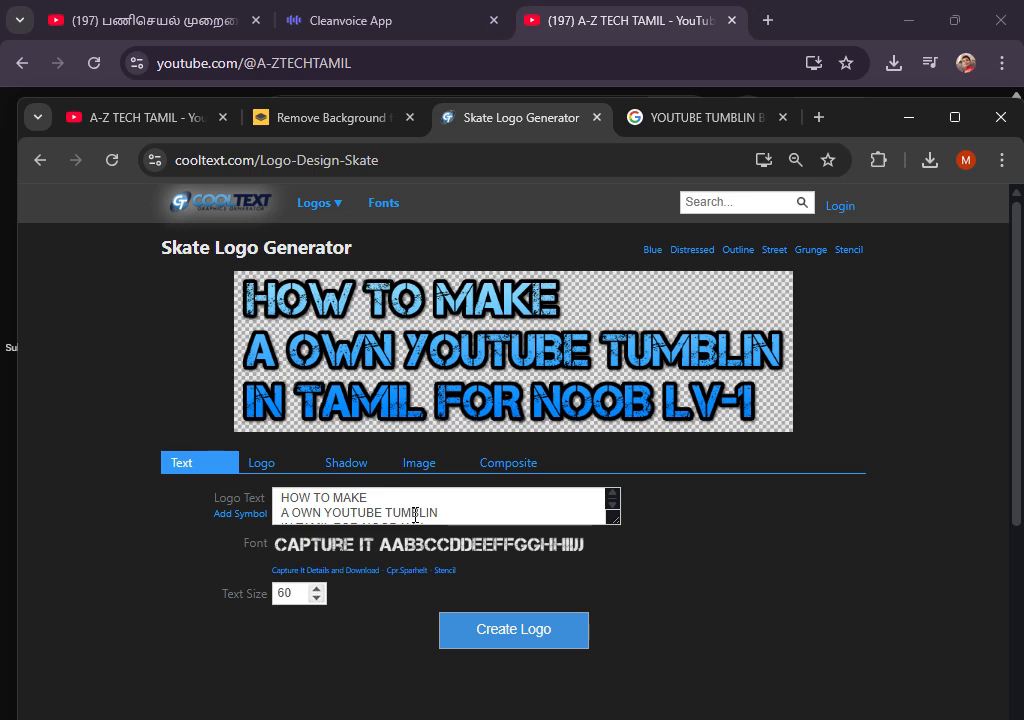
drag(420, 514, 471, 505)
click(472, 506)
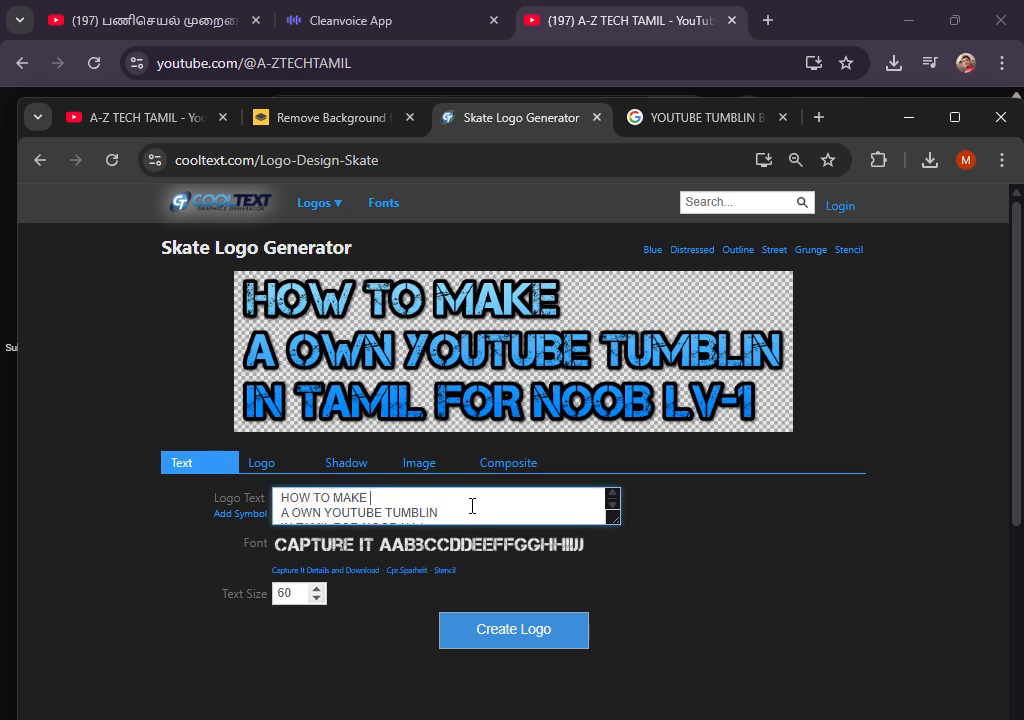
mouse_move(441, 542)
Shrink the other Chrome window showing the A-Z TECH TAMIL channel and bring the Cool Text window back to the front.
click(752, 48)
drag(816, 27, 576, 151)
click(393, 151)
click(564, 143)
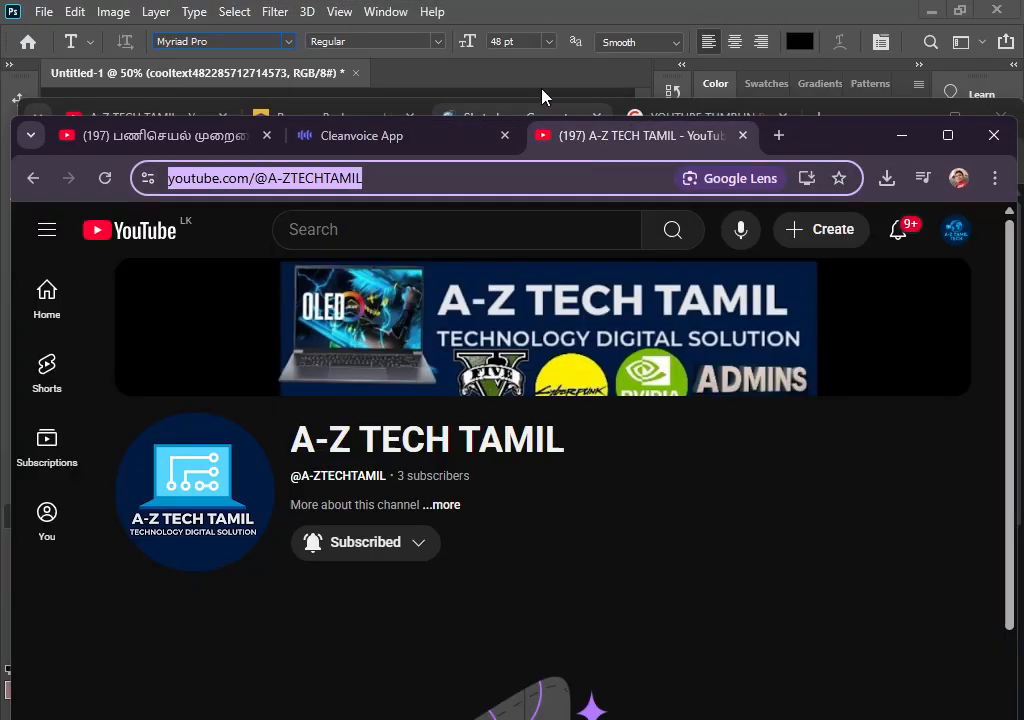
click(594, 718)
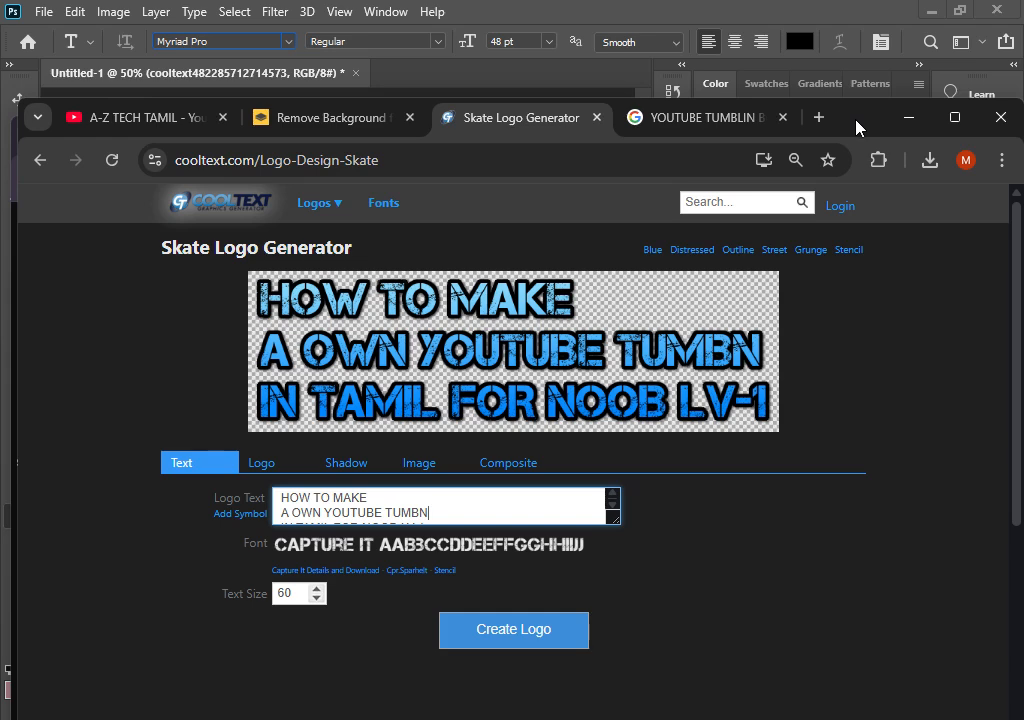
Check the word's spelling in the image results and complete the logo text's second line as "A OWN YOUTUBE TUMBNAILS".
click(693, 122)
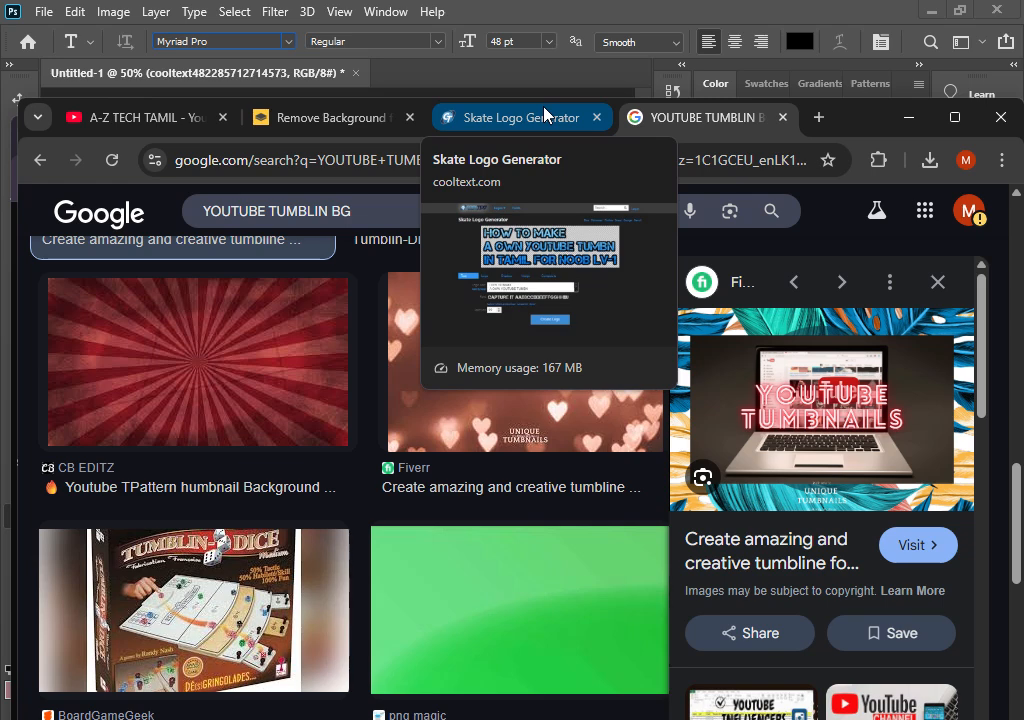
click(544, 115)
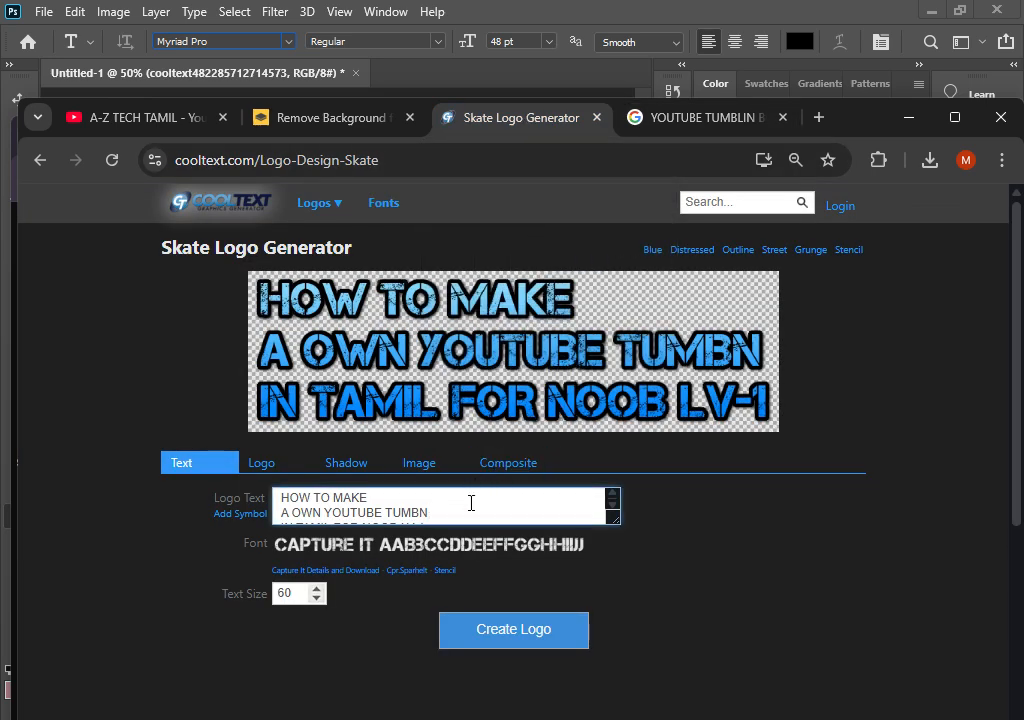
text(AILS)
scroll(511, 357, down, 2)
scroll(378, 286, up, 2)
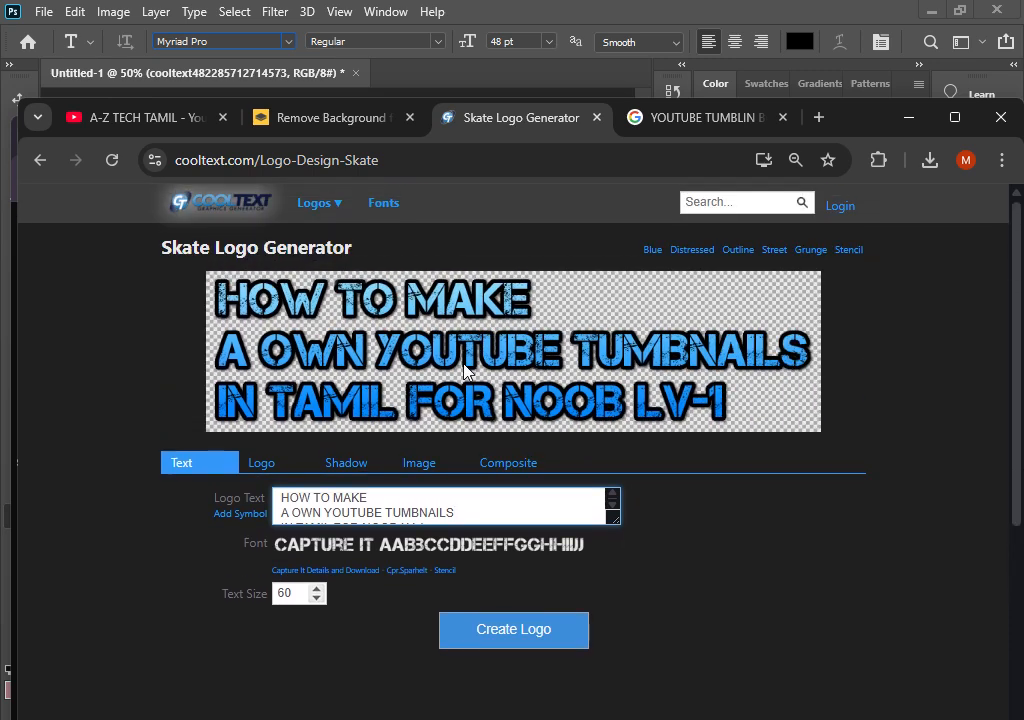
Start saving the corrected logo image as a PNG and look for the earlier title file in the photo shop folder.
right_click(662, 320)
click(710, 378)
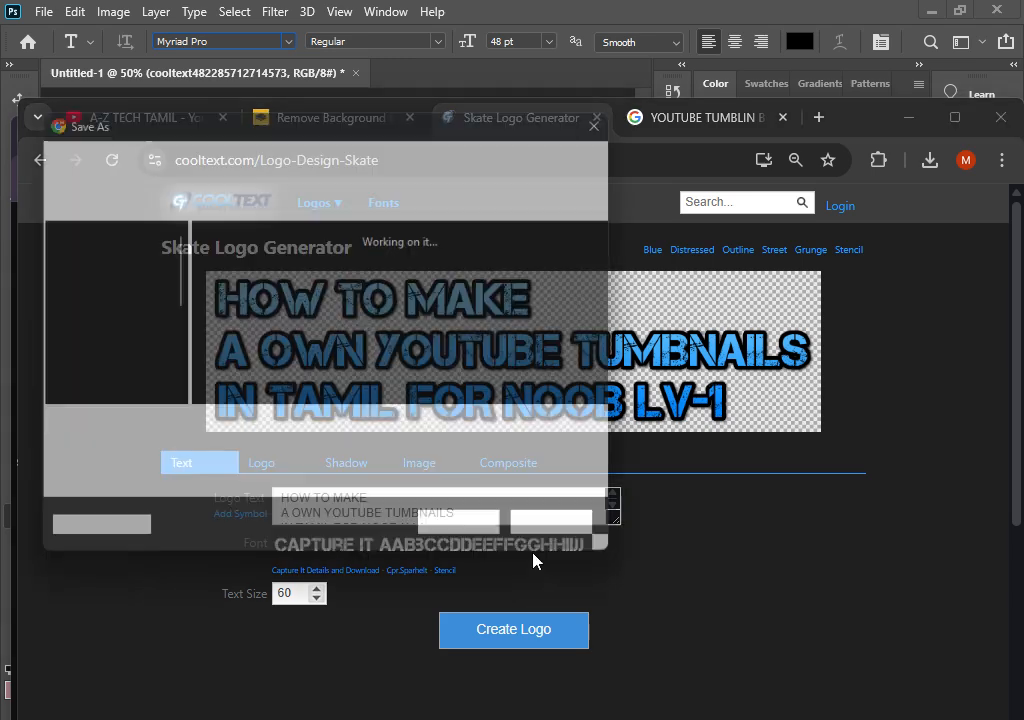
scroll(388, 290, down, 5)
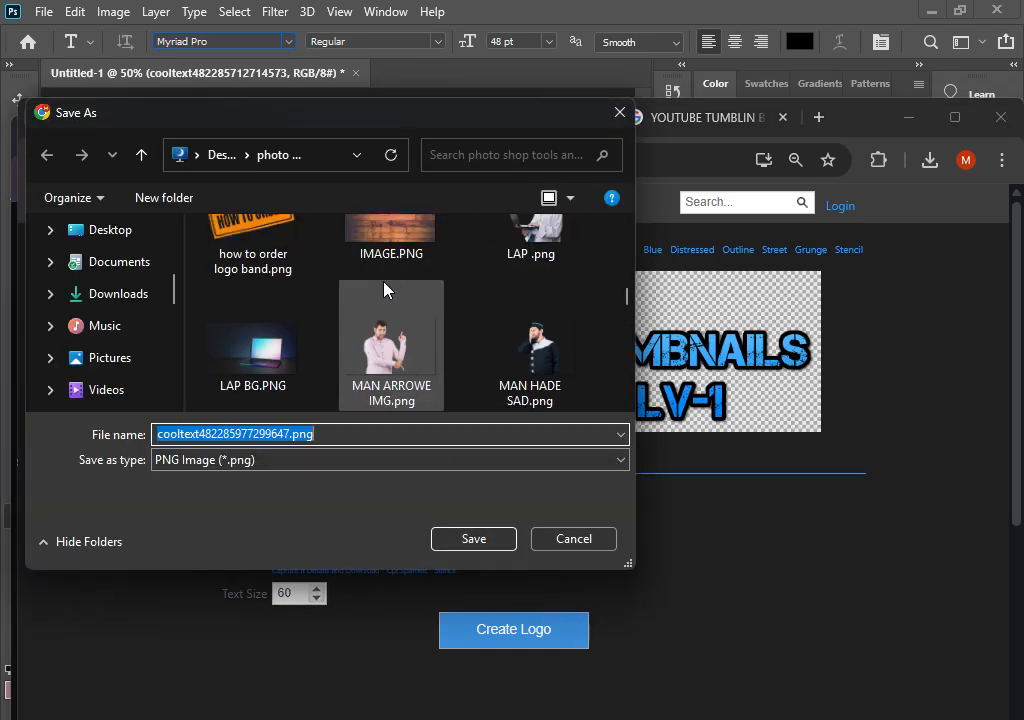
scroll(389, 288, down, 10)
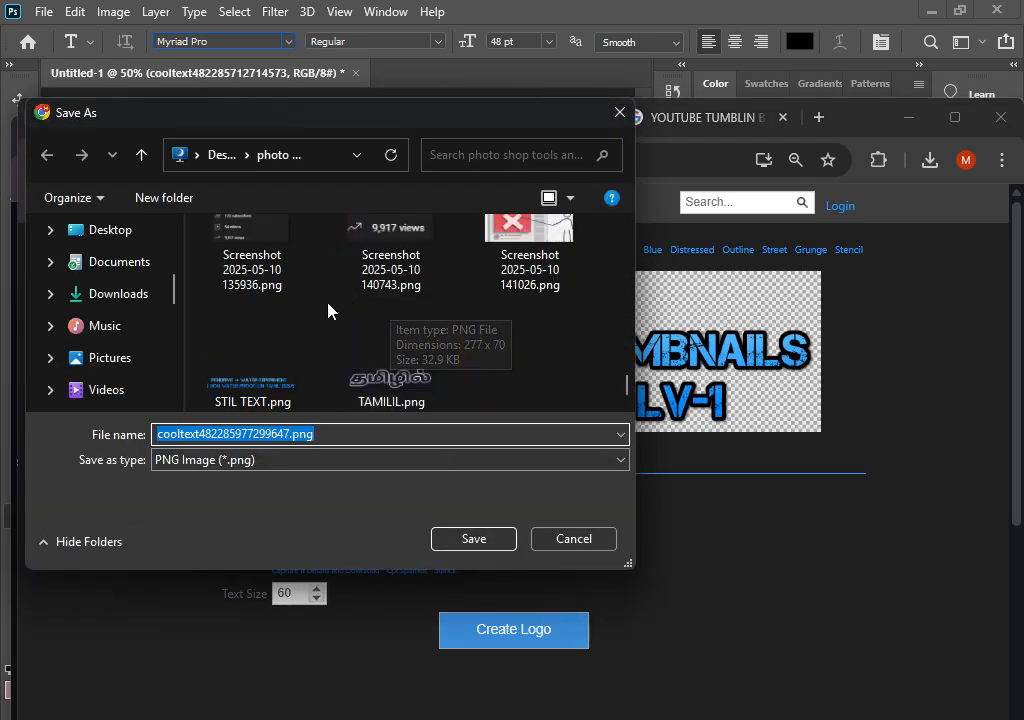
scroll(309, 347, up, 4)
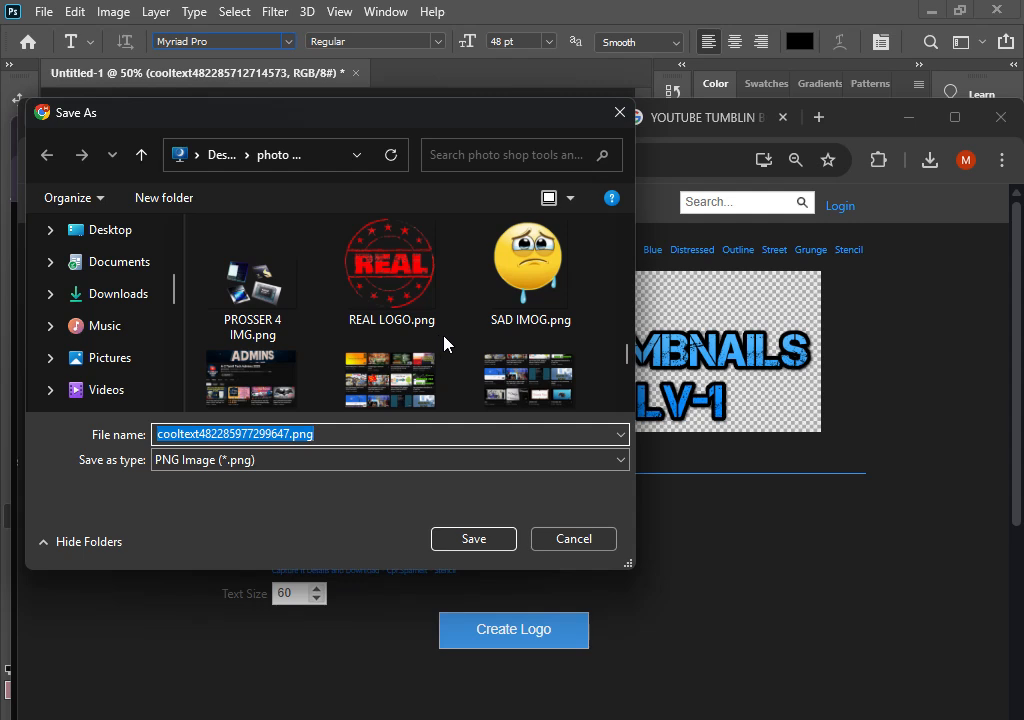
scroll(448, 346, up, 3)
scroll(446, 343, up, 10)
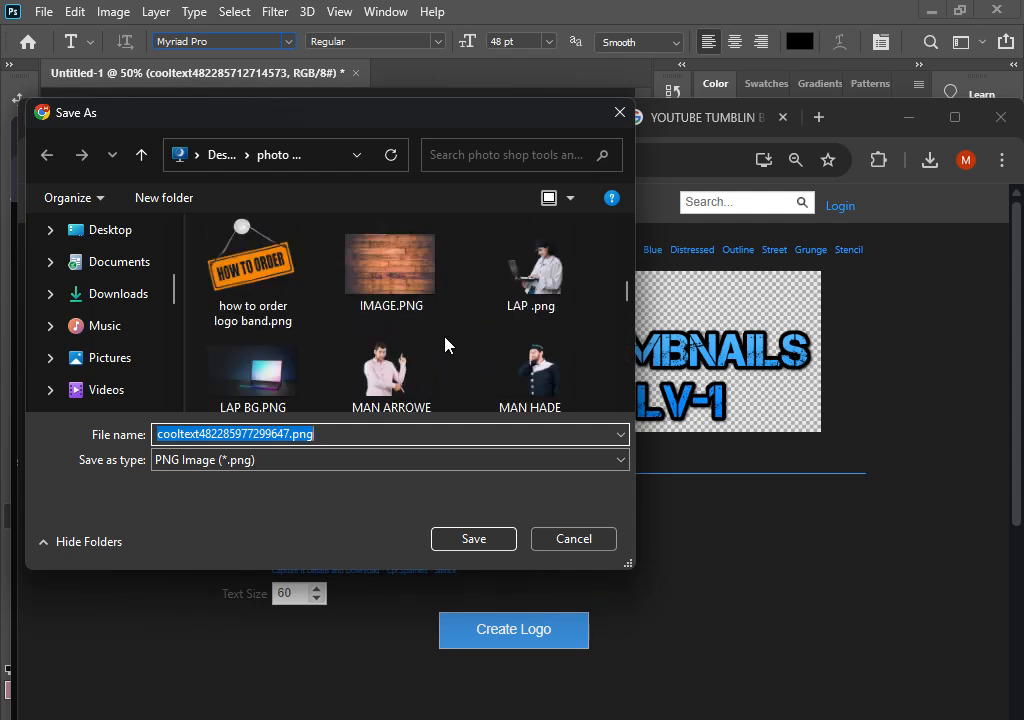
click(250, 367)
click(274, 355)
key(ctrl+c)
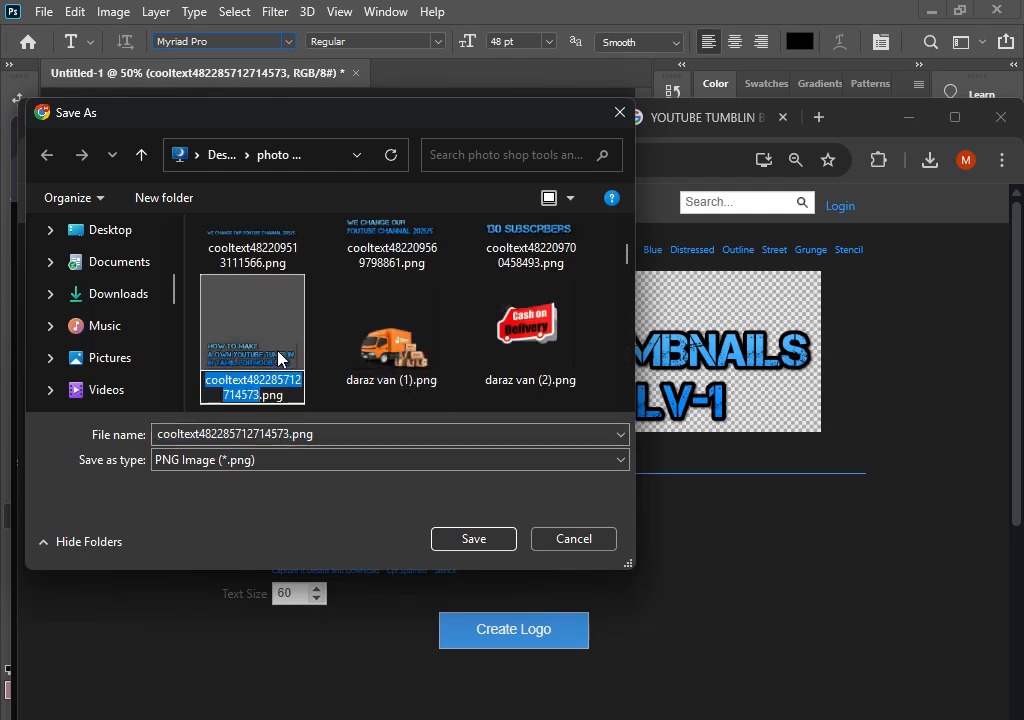
click(316, 435)
key(ctrl+a)
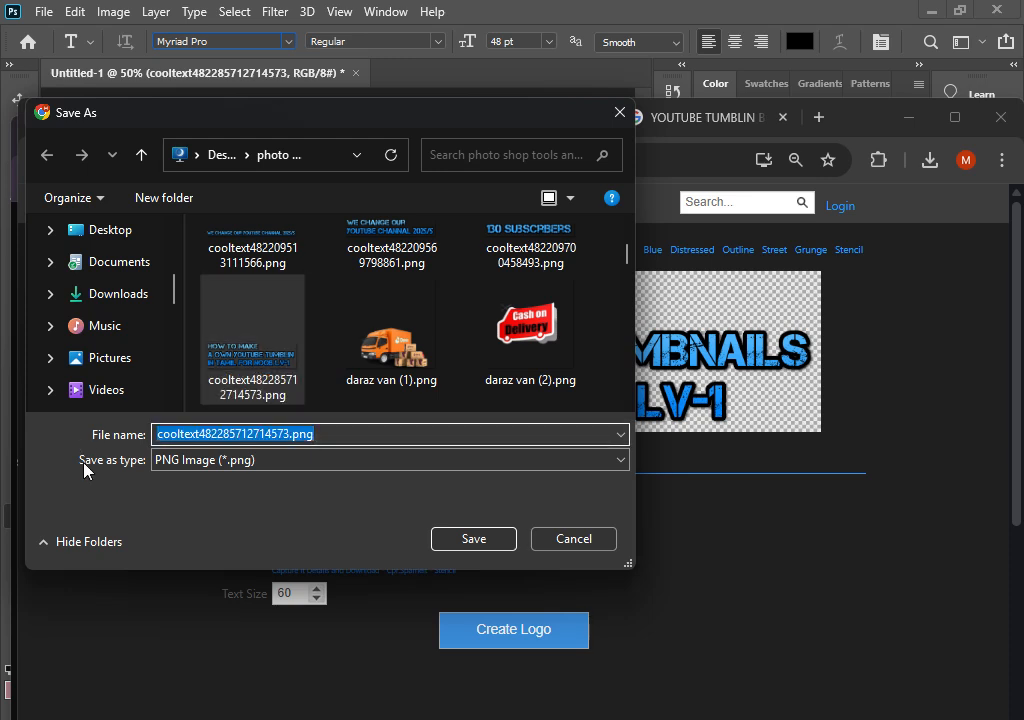
key(ctrl+v)
key(Return)
key(Return)
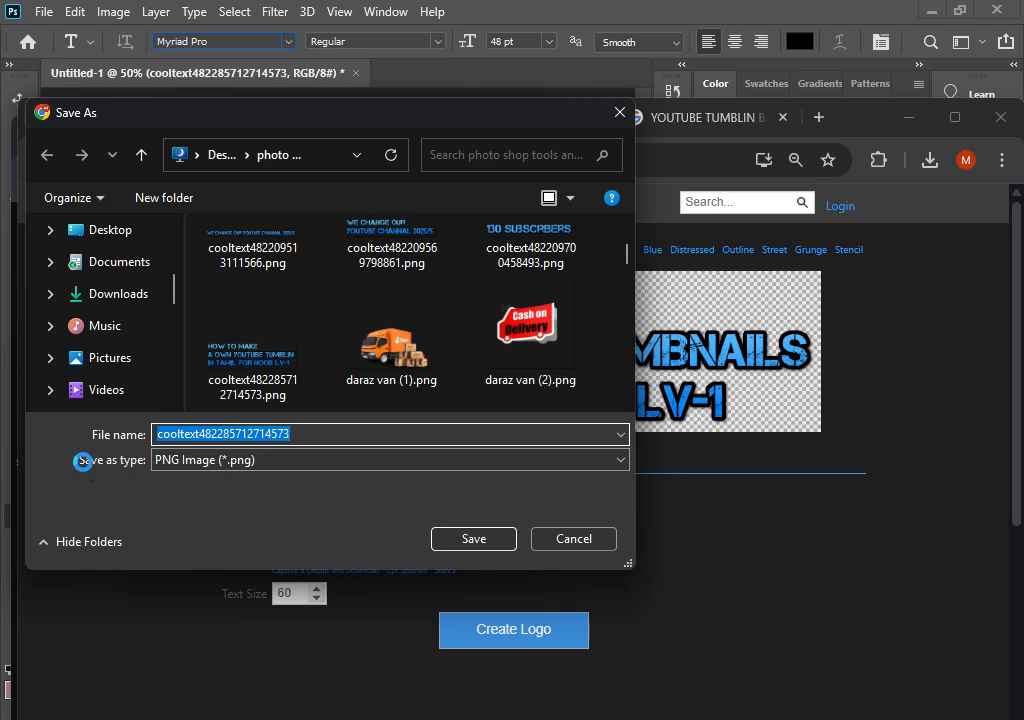
key(Return)
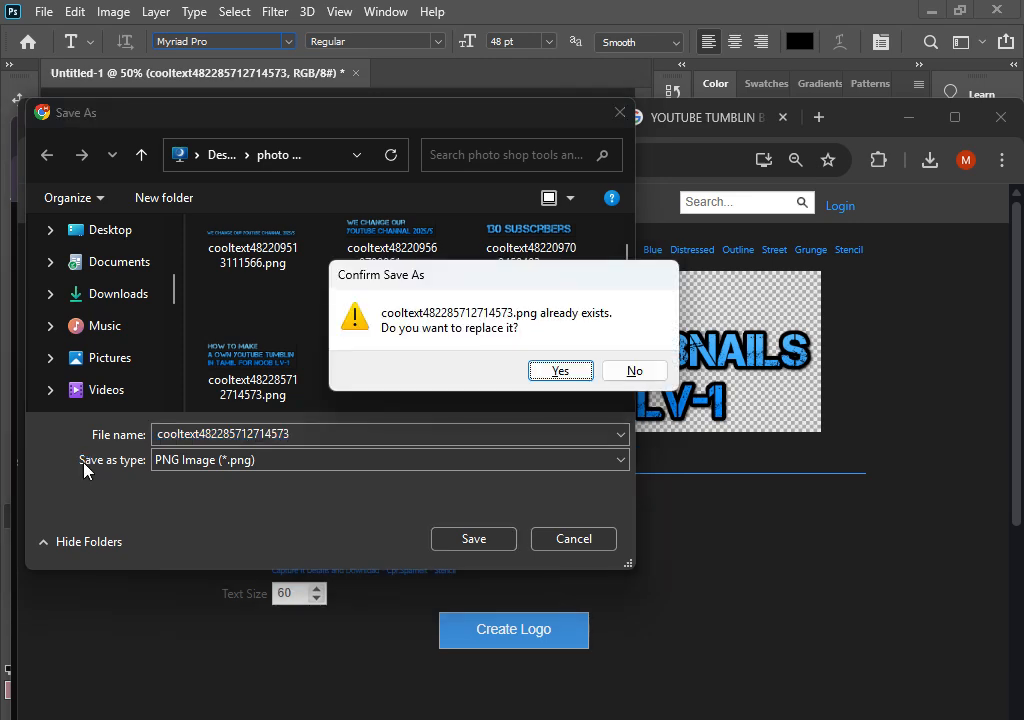
key(Return)
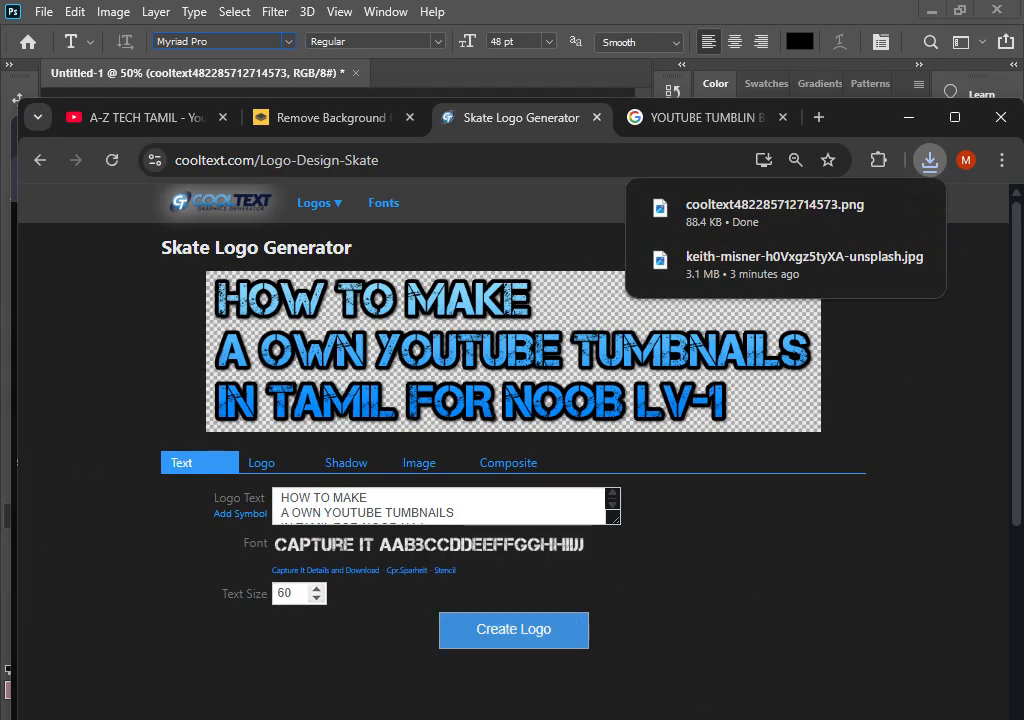
Check the saved title in the folder, then in Photoshop delete the stray Lorem Ipsum layer and the old title layer.
click(473, 718)
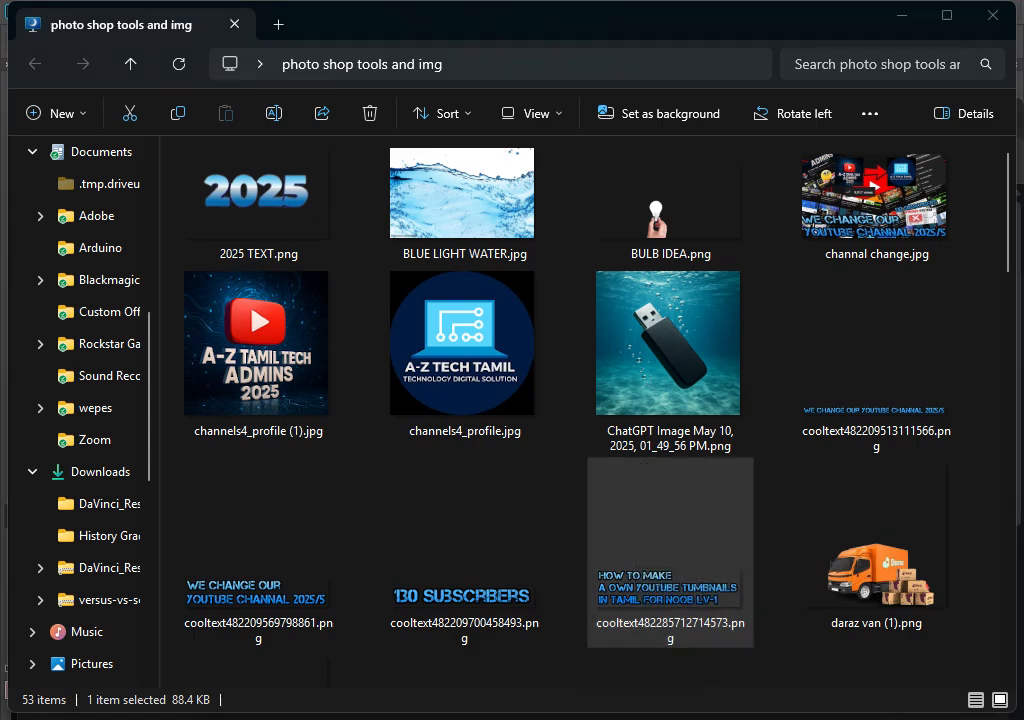
click(675, 716)
click(330, 497)
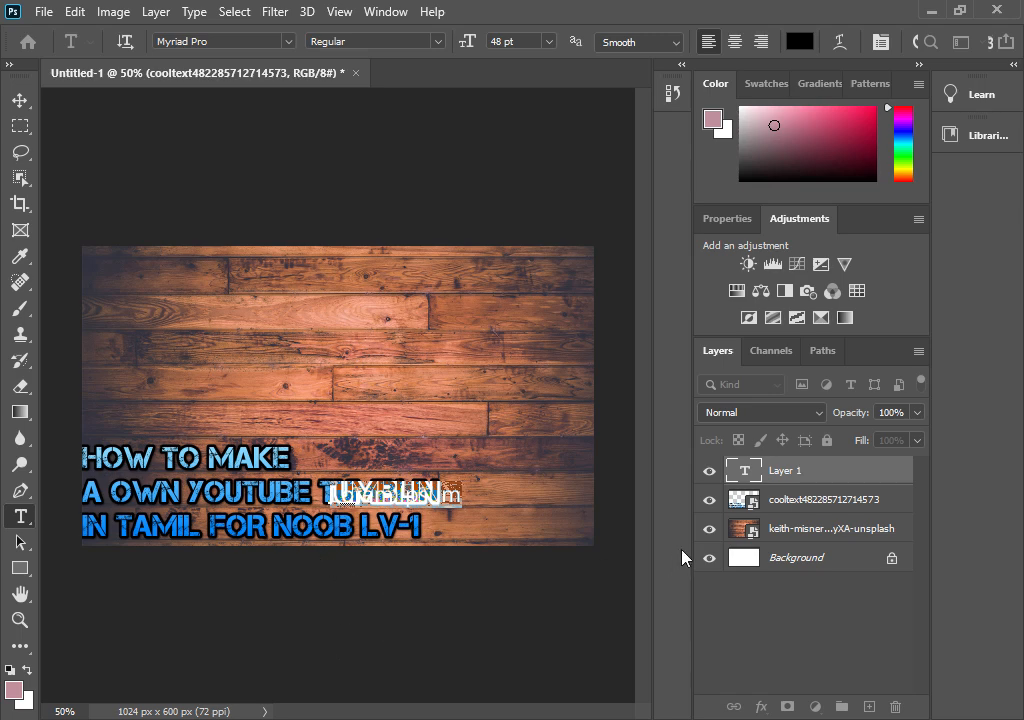
click(823, 478)
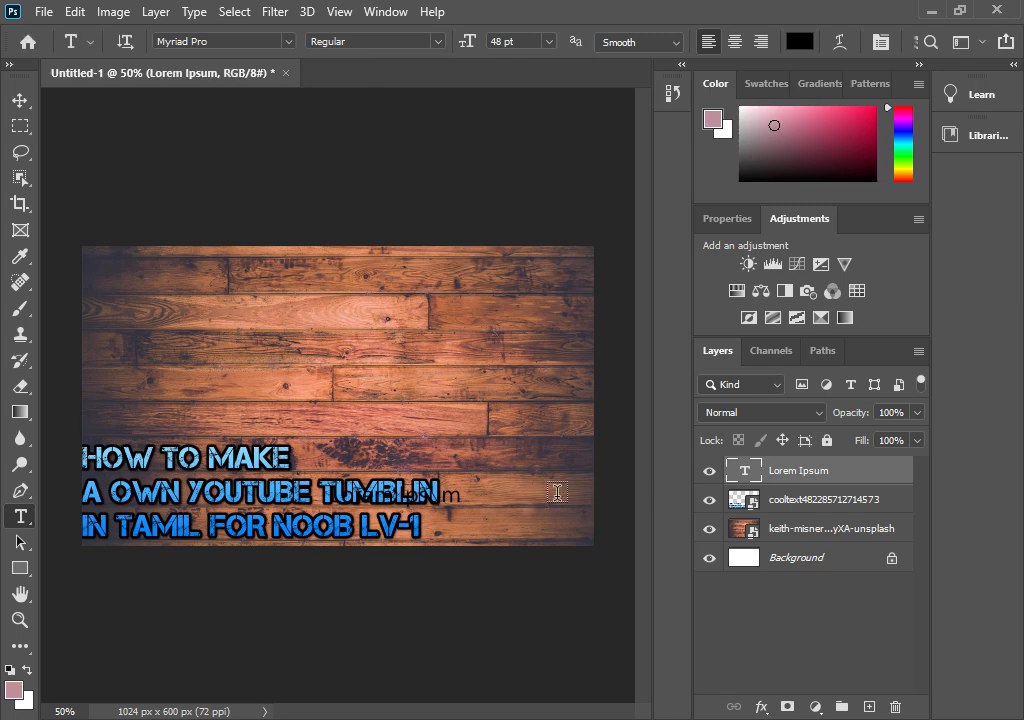
right_click(855, 475)
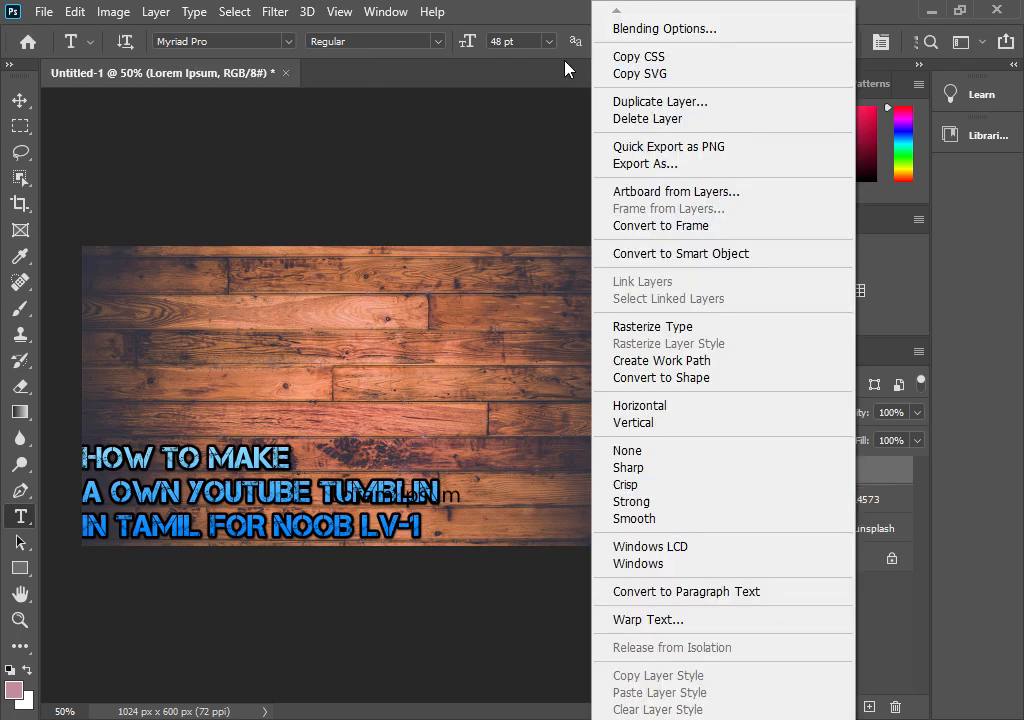
click(840, 462)
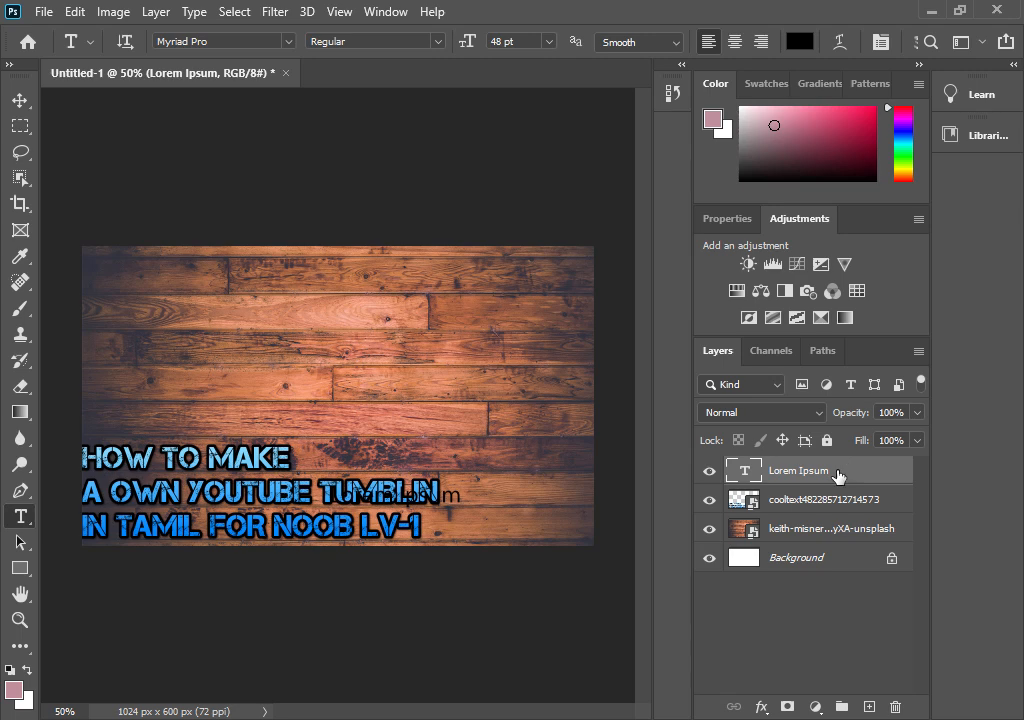
key(Delete)
key(Delete)
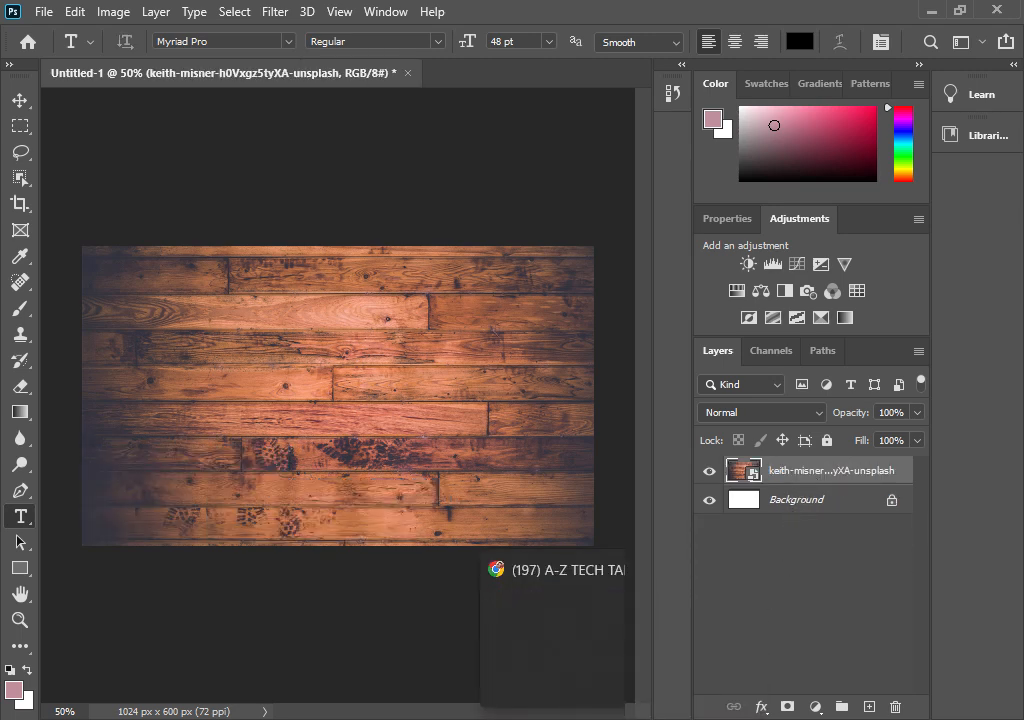
Place the updated cooltext482285712714573.png from the folder near the canvas's lower-left corner in Photoshop.
click(535, 718)
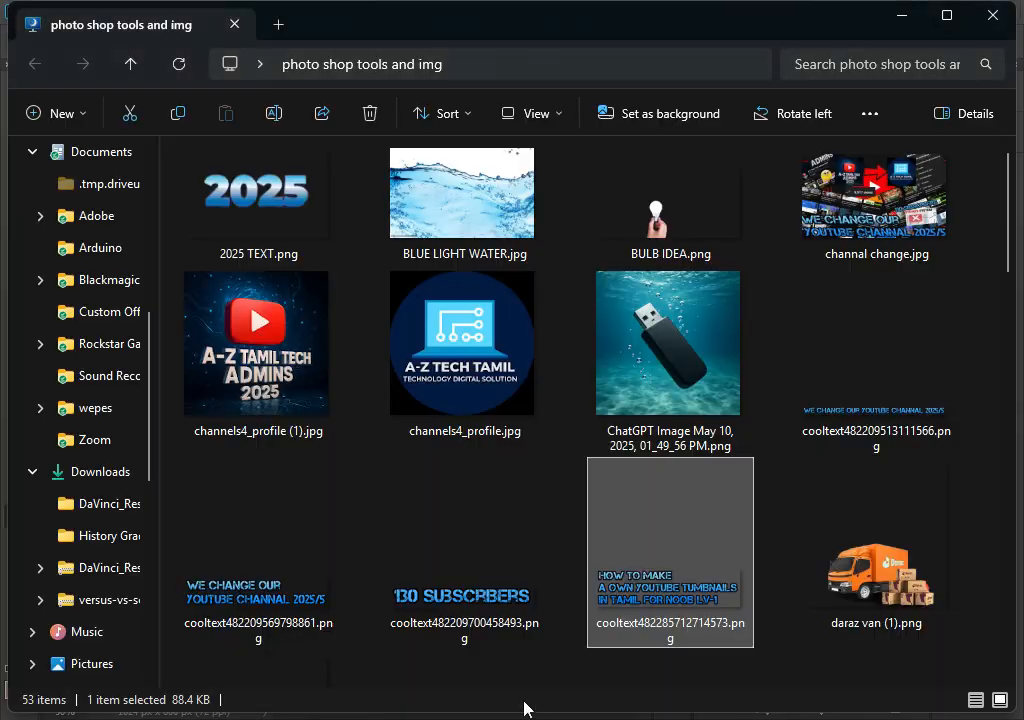
drag(603, 573, 381, 521)
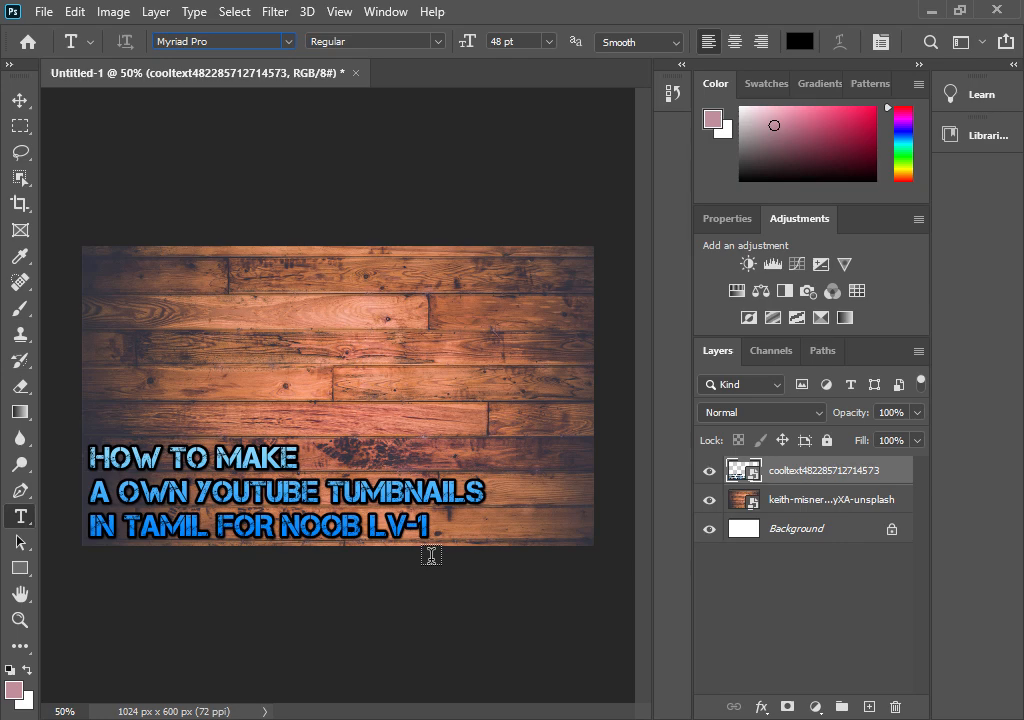
Switch to Chrome, browse the "YOUTUBE TUMBLIN BG" image results and preview the Google Play Thumbnail Maker logo.
key(alt+Tab)
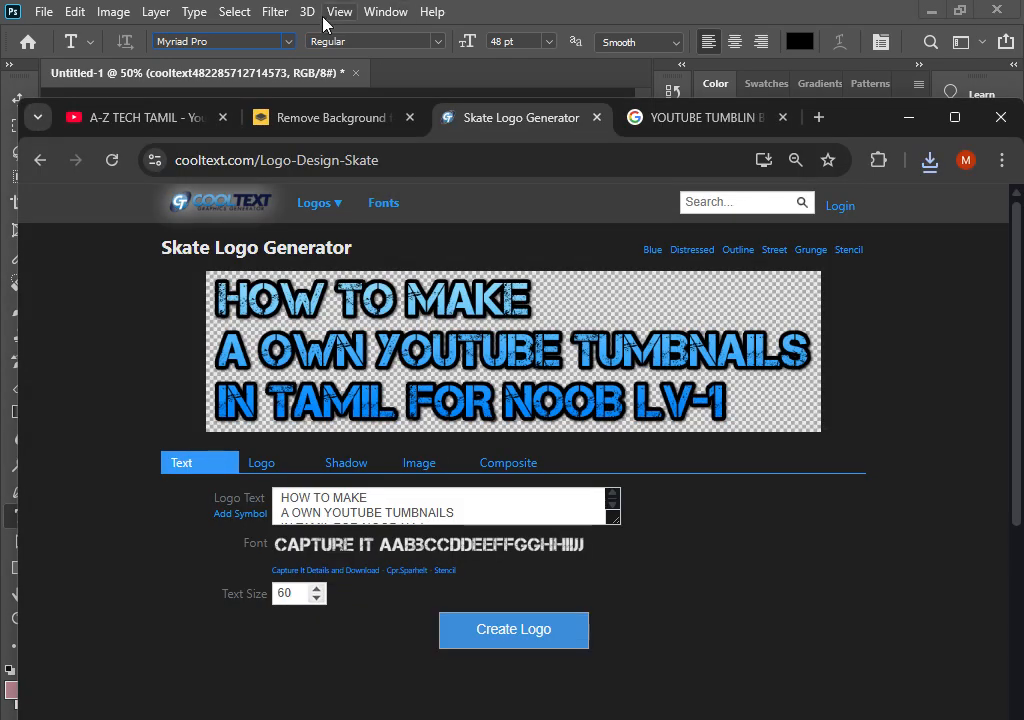
double_click(858, 118)
click(712, 22)
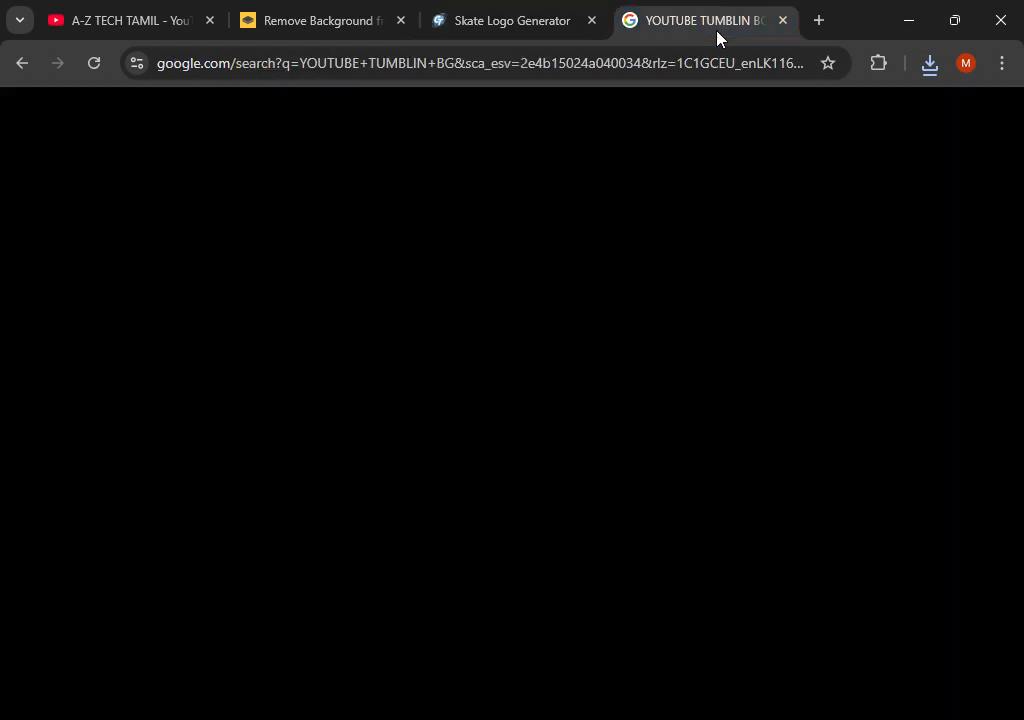
scroll(505, 400, down, 5)
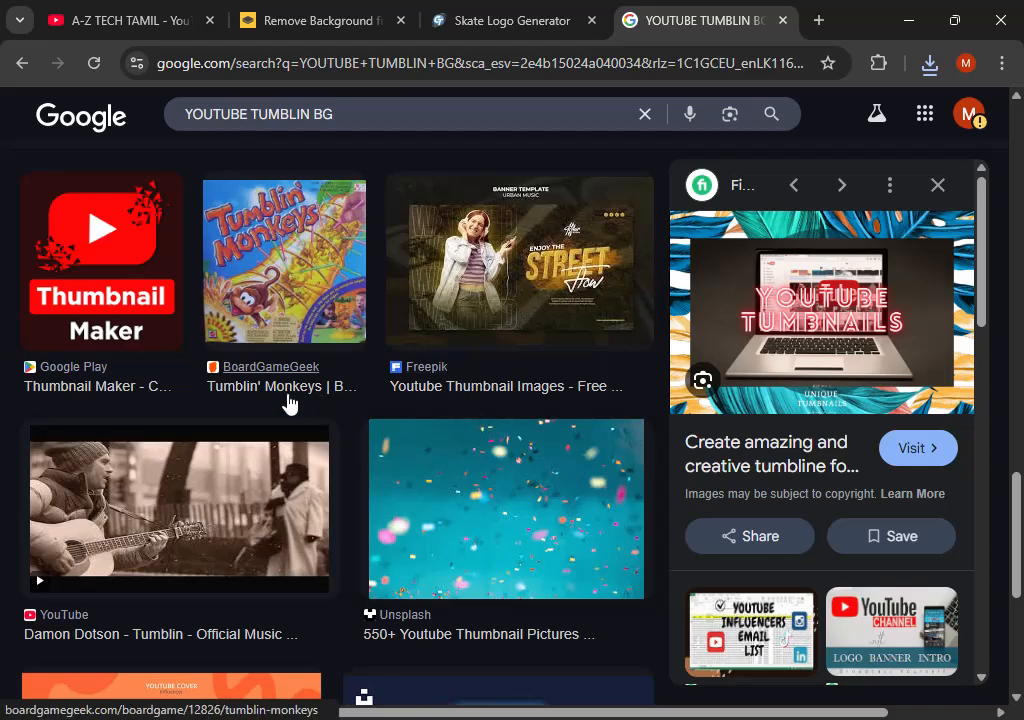
scroll(320, 395, up, 1)
scroll(142, 361, down, 1)
click(110, 300)
scroll(420, 315, down, 4)
scroll(389, 224, up, 5)
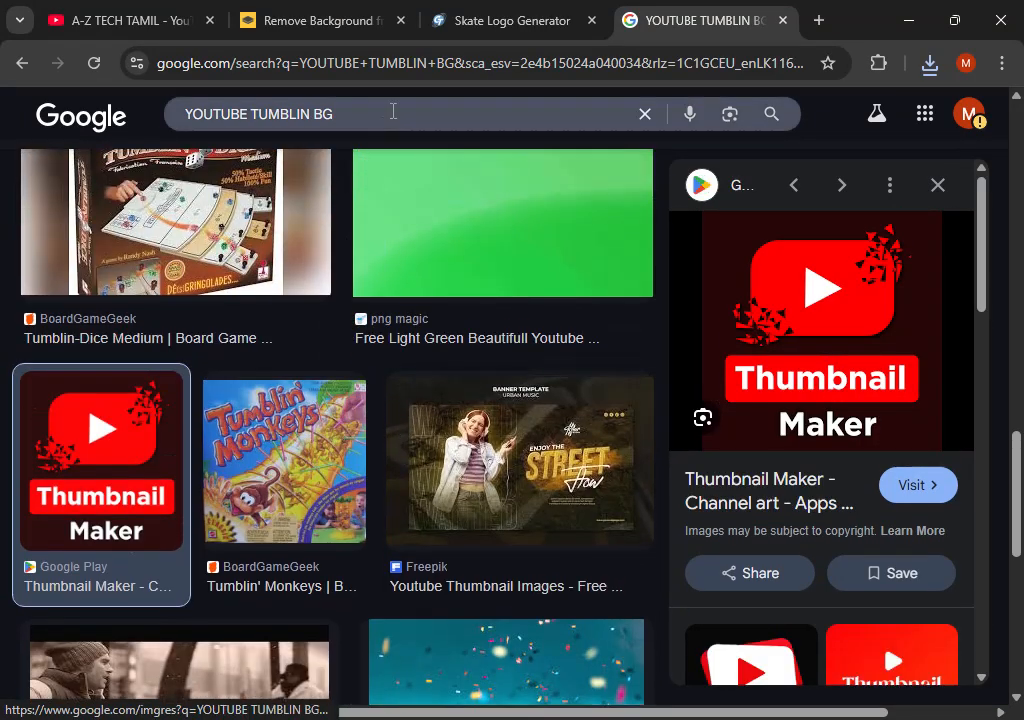
scroll(469, 345, down, 2)
scroll(823, 372, down, 1)
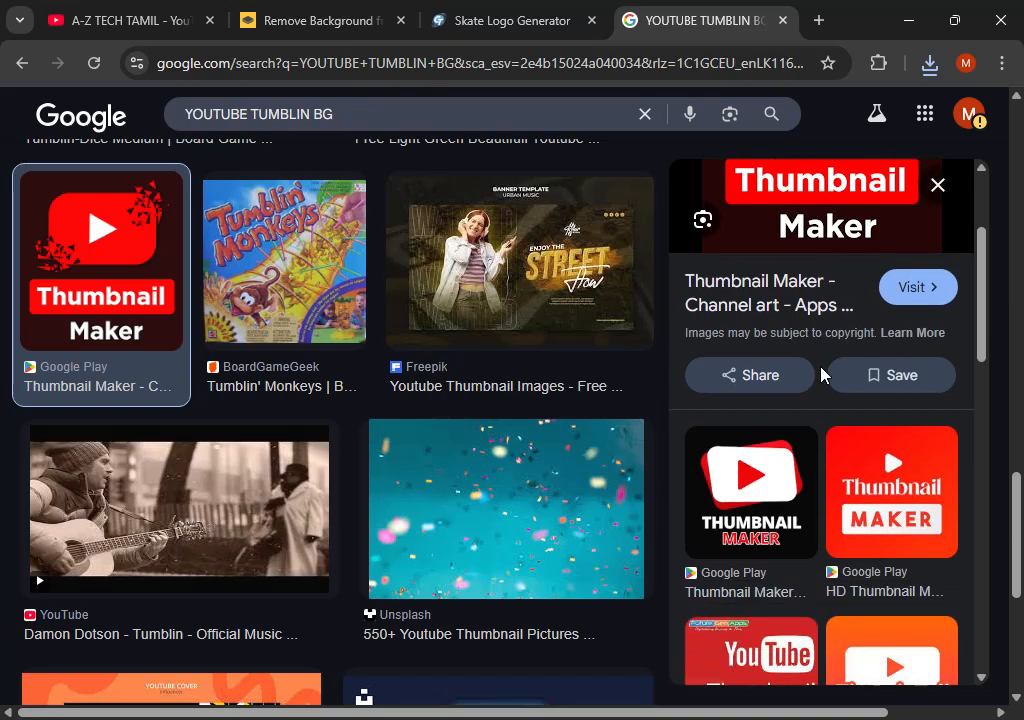
Try to upload the previewed Thumbnail Maker logo from the image results straight into remove.bg.
scroll(823, 372, up, 1)
drag(820, 320, 427, 270)
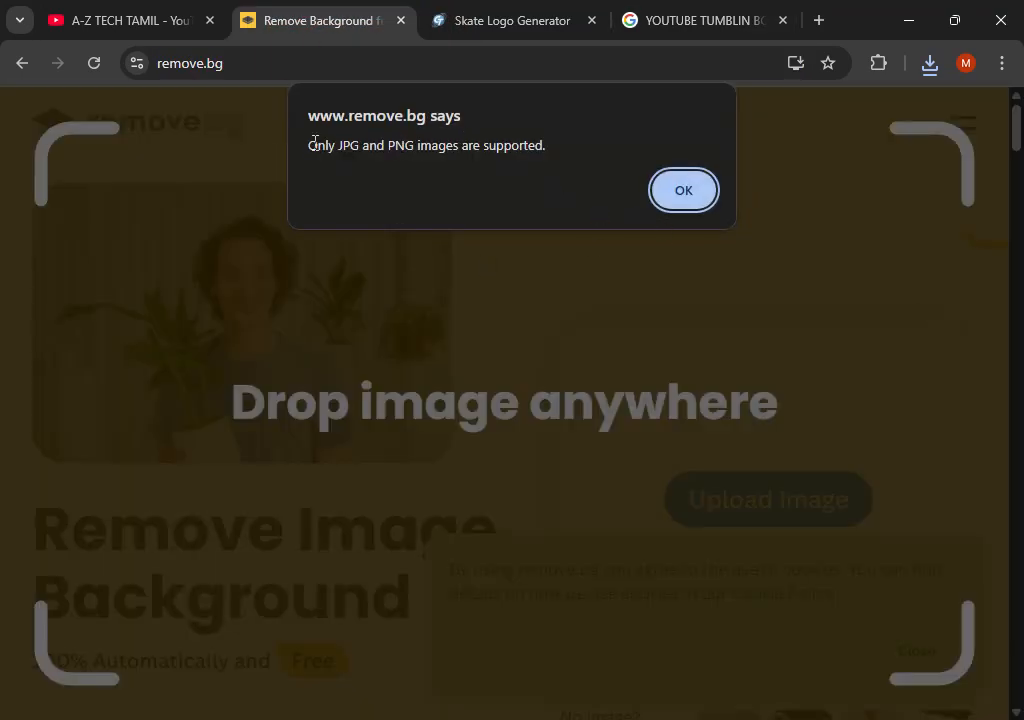
drag(309, 145, 585, 148)
click(673, 187)
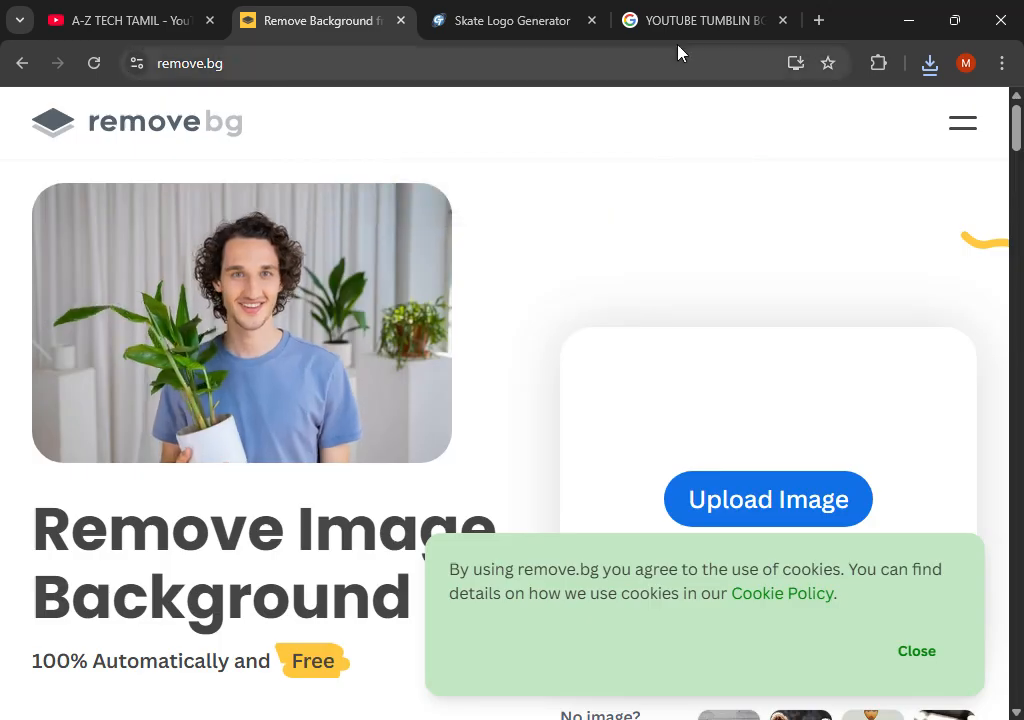
Copy the Google Play Thumbnail Maker logo from the image results, paste it into remove.bg and dismiss the cookie and Windows-app notices.
click(700, 20)
click(806, 210)
right_click(549, 258)
click(619, 596)
click(284, 28)
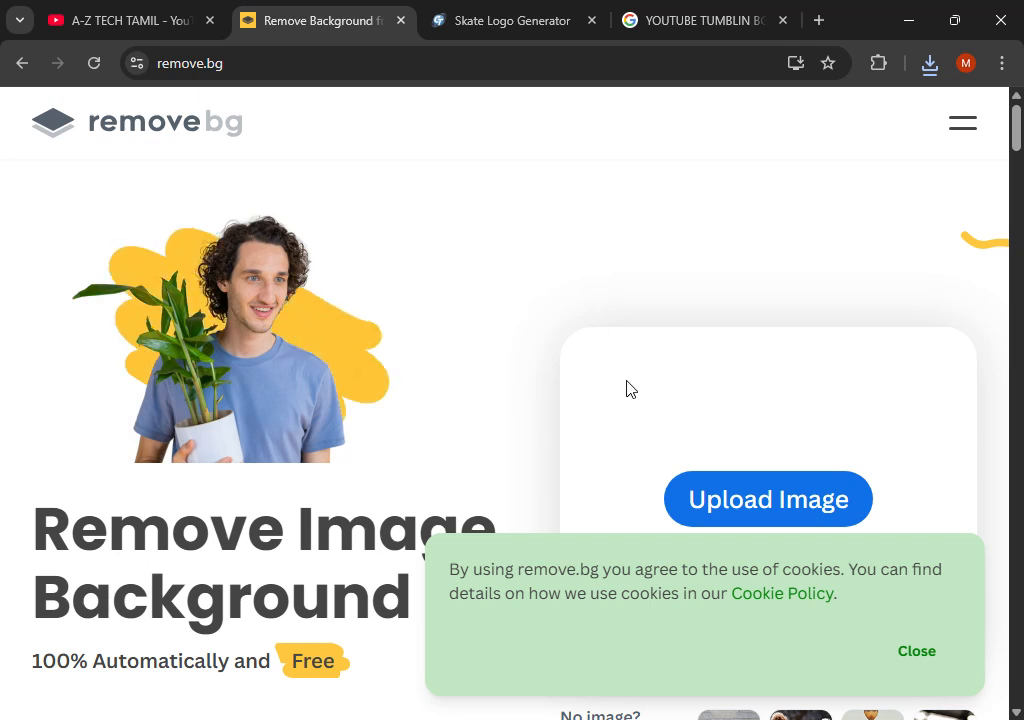
key(ctrl+v)
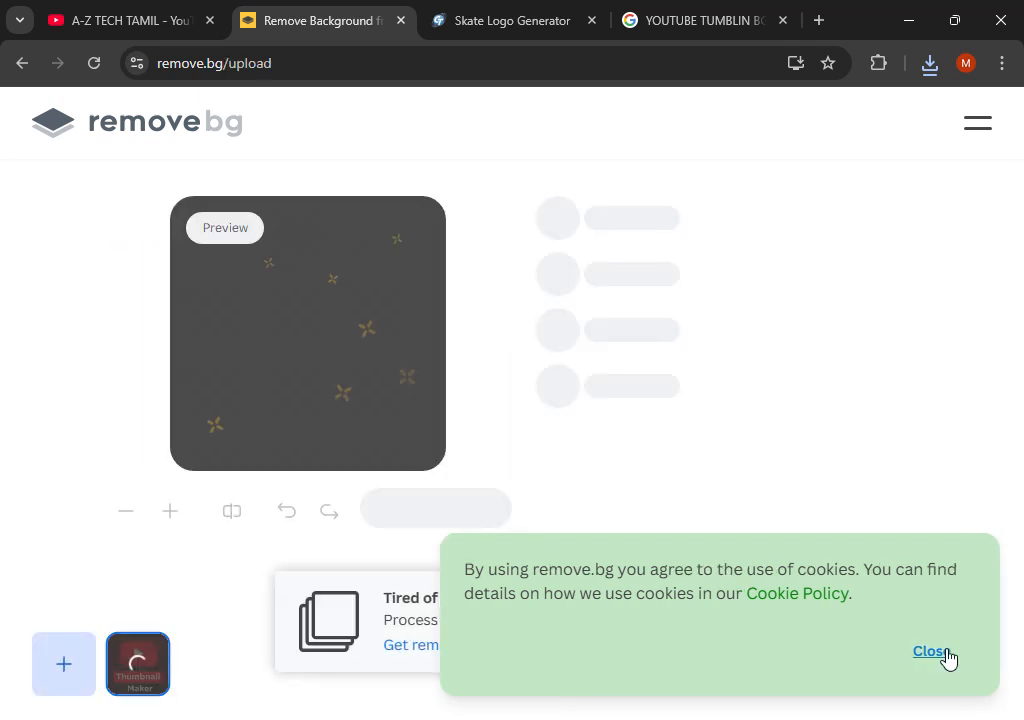
click(943, 656)
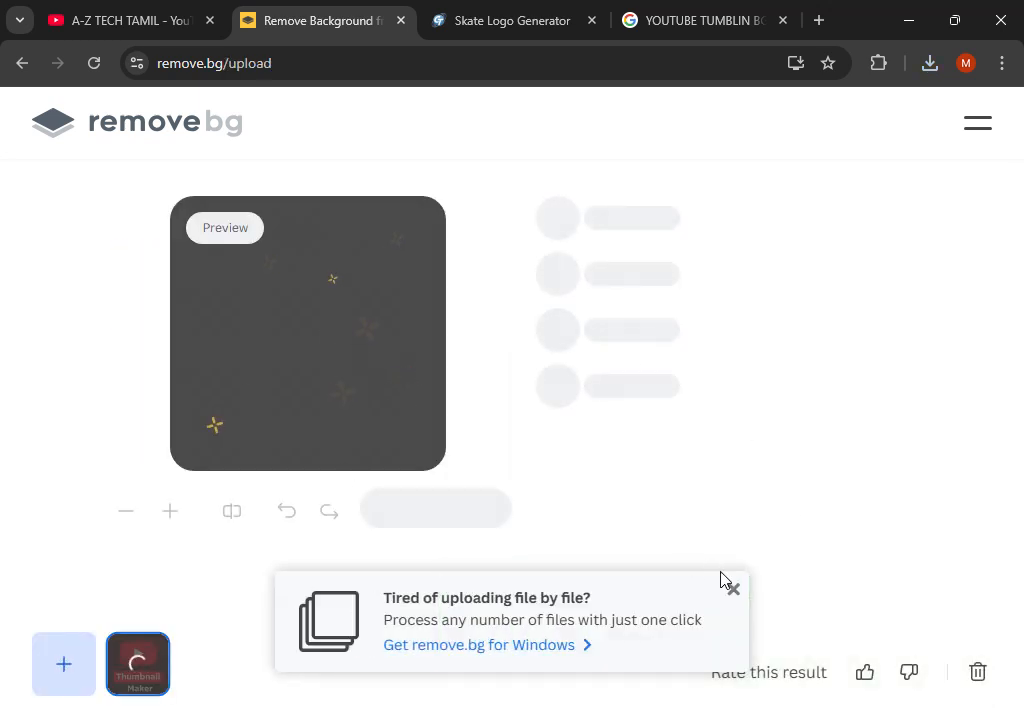
click(733, 589)
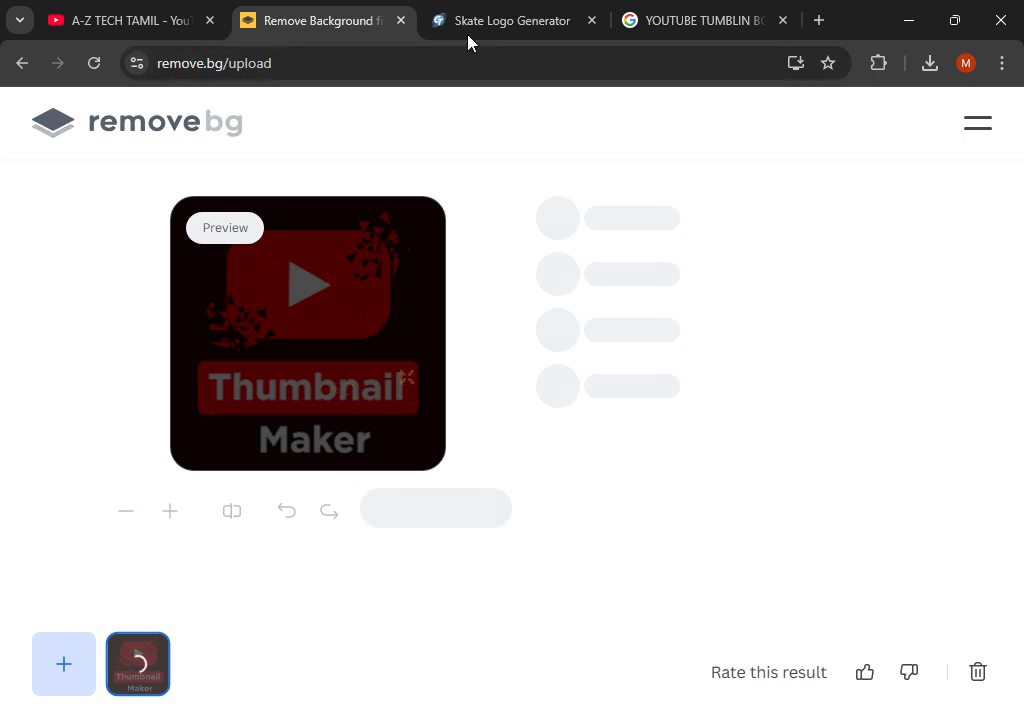
Look through the remaining "YOUTUBE TUMBLIN BG" results and the images related to the Thumbnail Maker logo.
click(689, 34)
scroll(467, 435, down, 4)
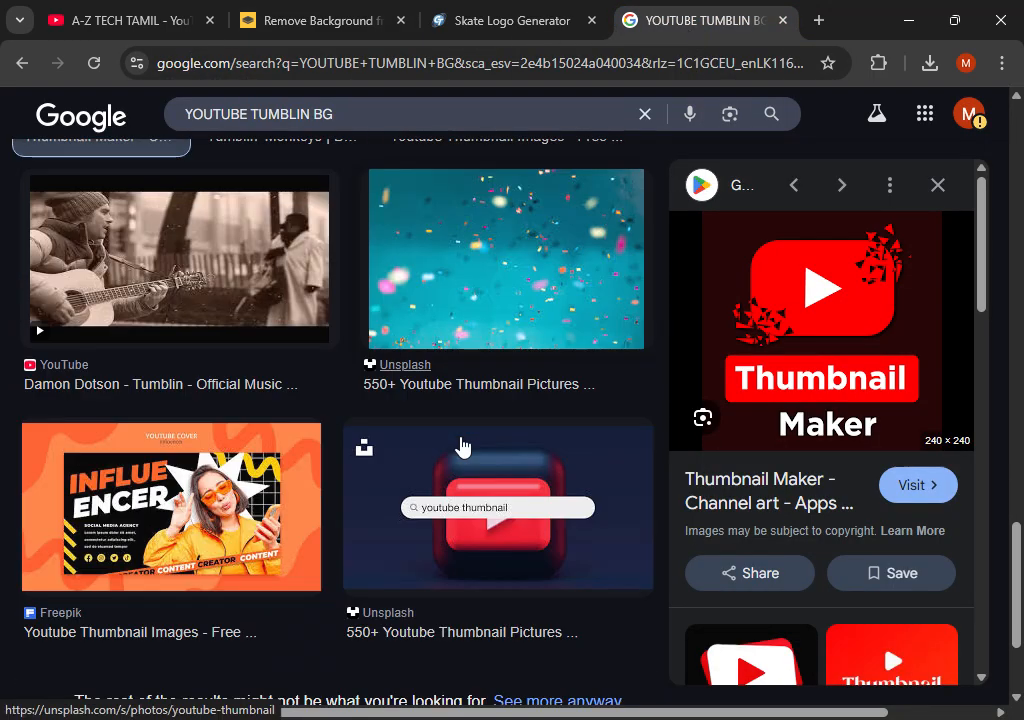
scroll(423, 475, up, 1)
scroll(469, 425, down, 2)
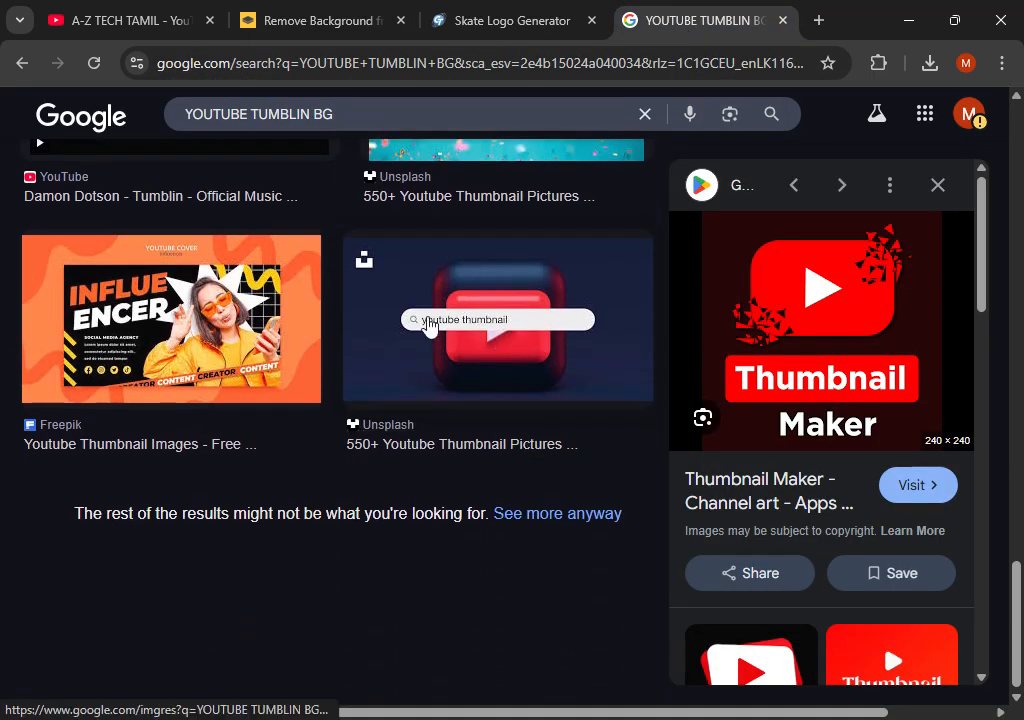
scroll(951, 553, down, 3)
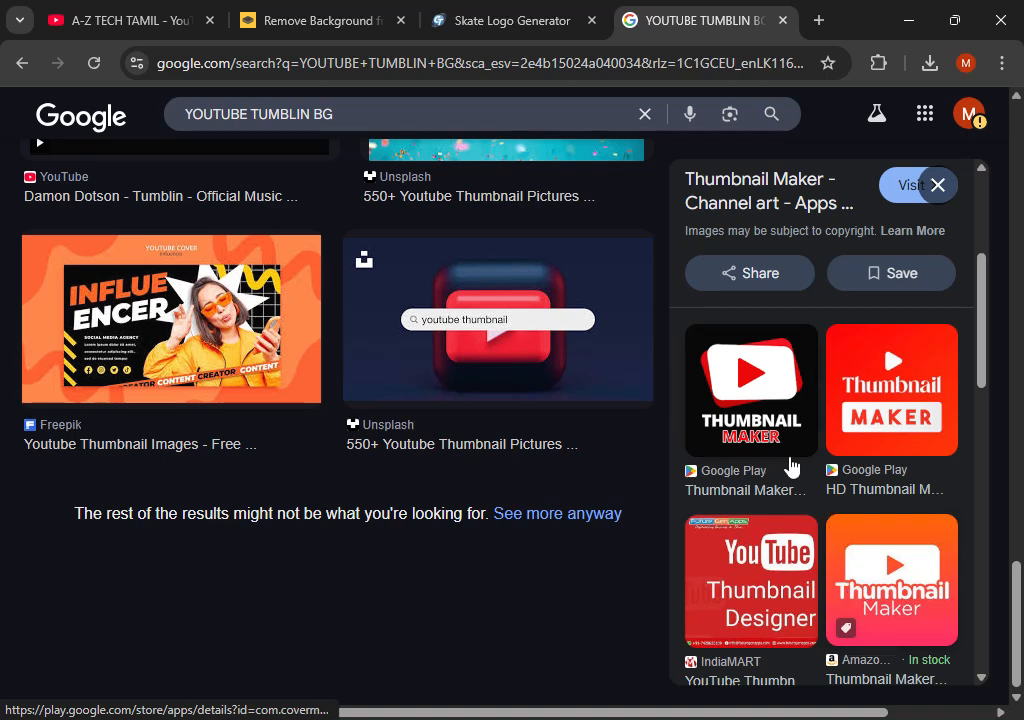
scroll(790, 466, down, 2)
scroll(780, 440, up, 1)
scroll(777, 430, down, 3)
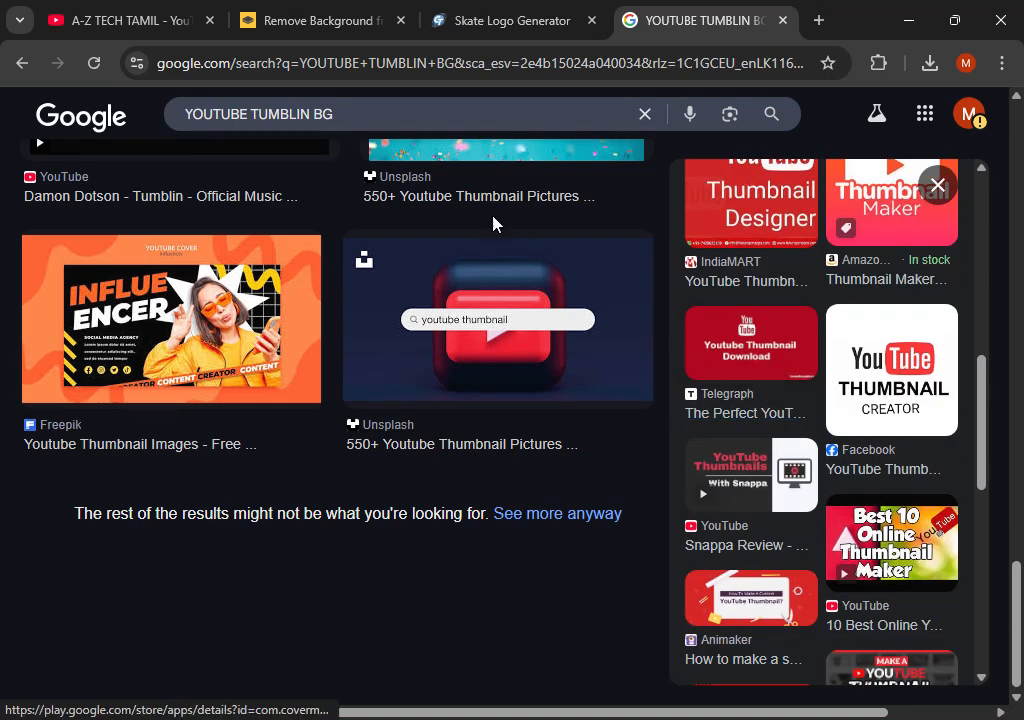
scroll(521, 246, up, 2)
Search Google Images for "PHOTO SHOP LOGO" and upload the Logos-world Ps logo to remove.bg.
click(315, 116)
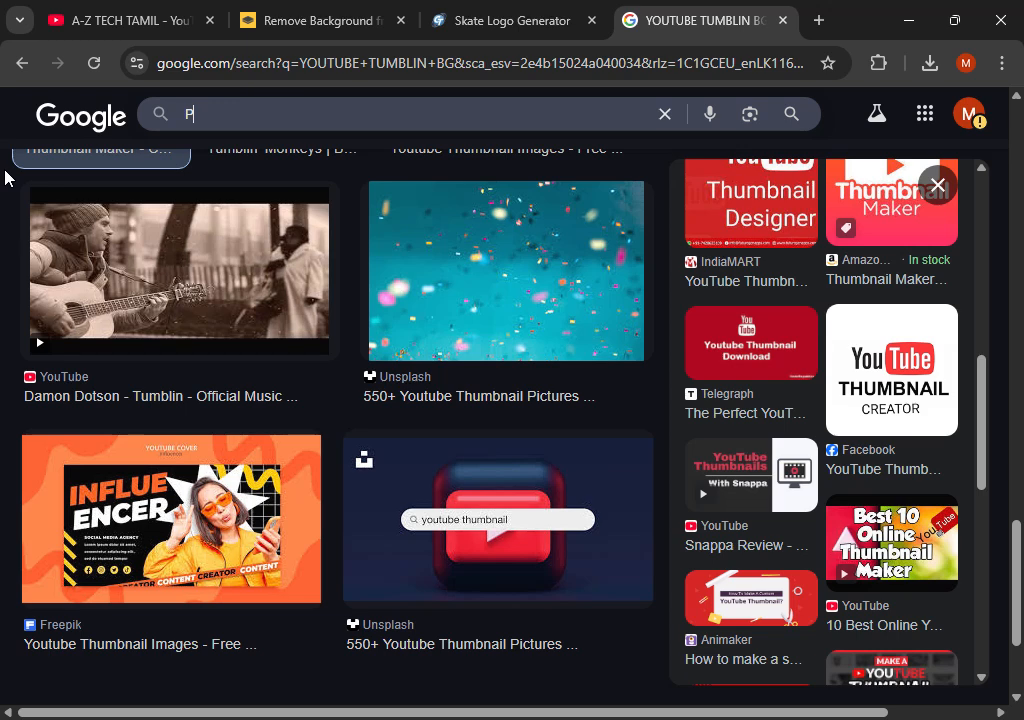
text(PHOTO S)
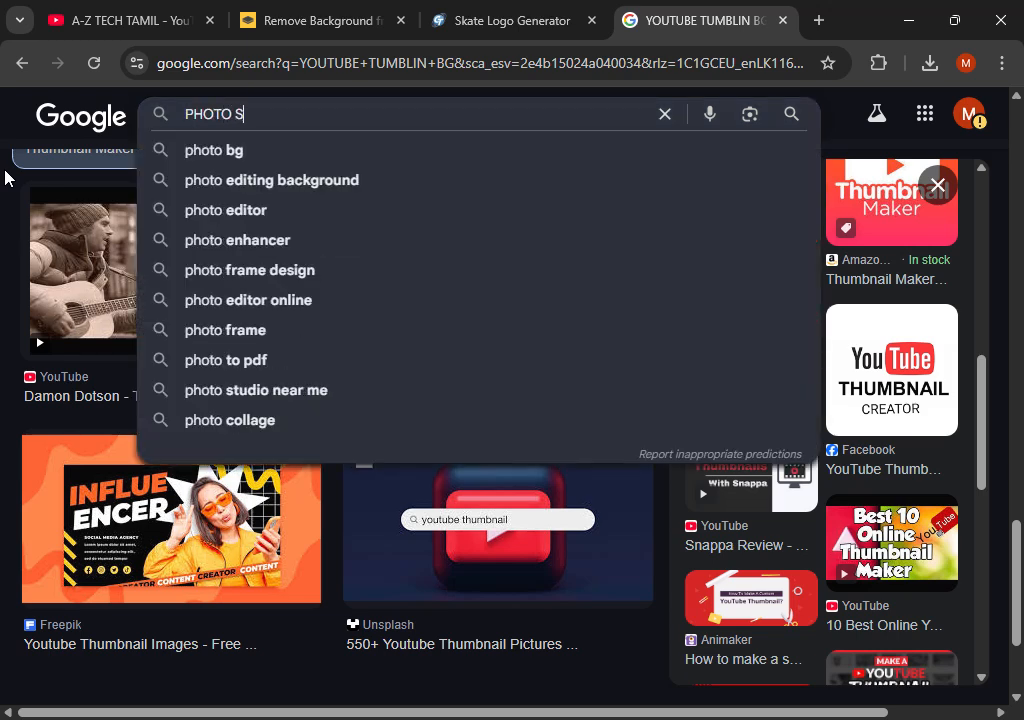
text(HOP LOGO)
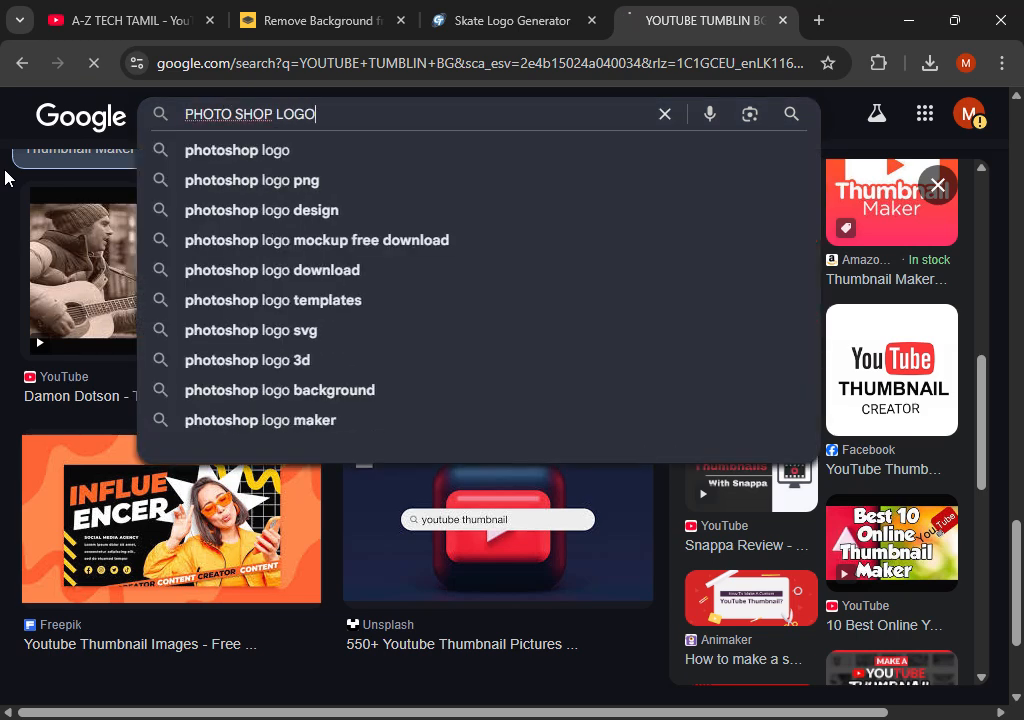
key(Return)
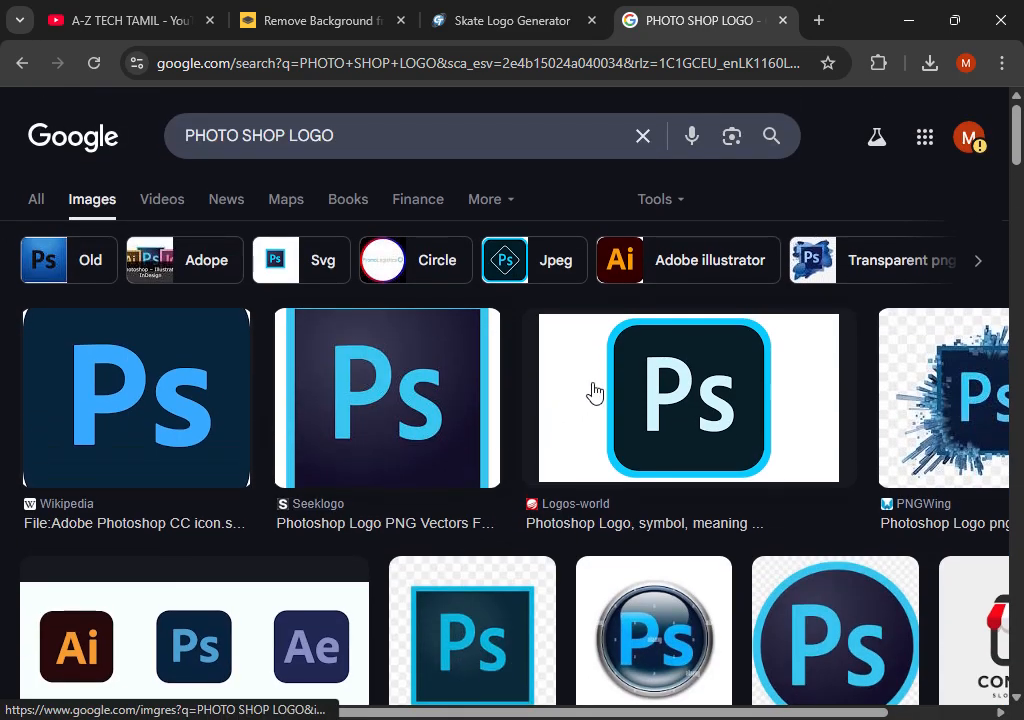
scroll(592, 393, down, 1)
click(671, 337)
drag(914, 338, 345, 261)
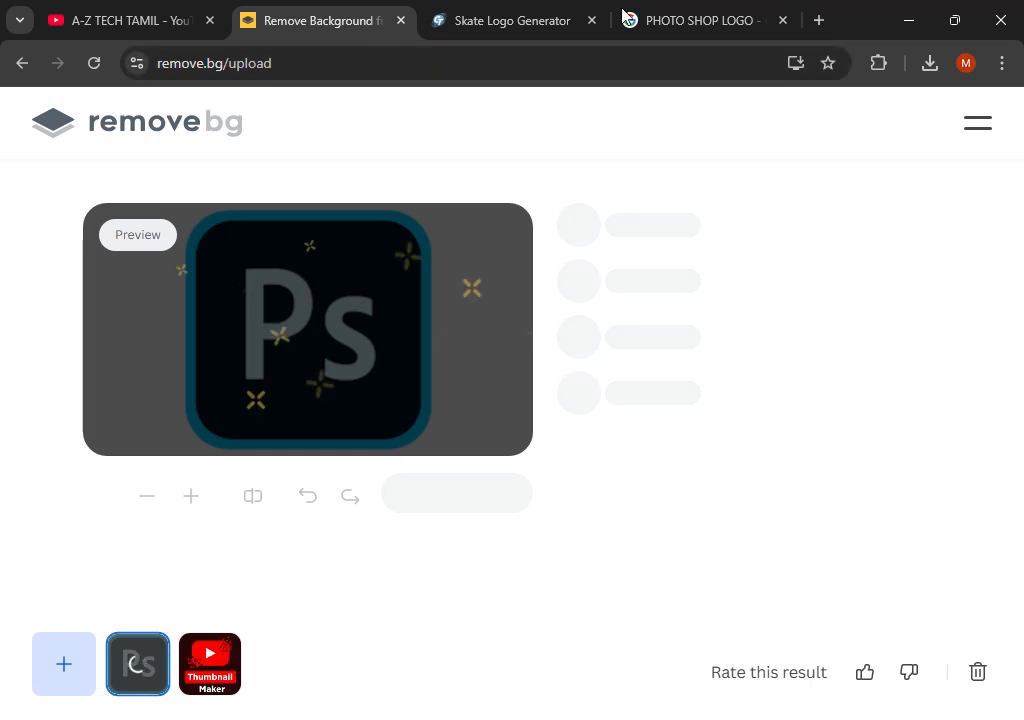
click(640, 25)
click(773, 140)
drag(420, 137, 4, 156)
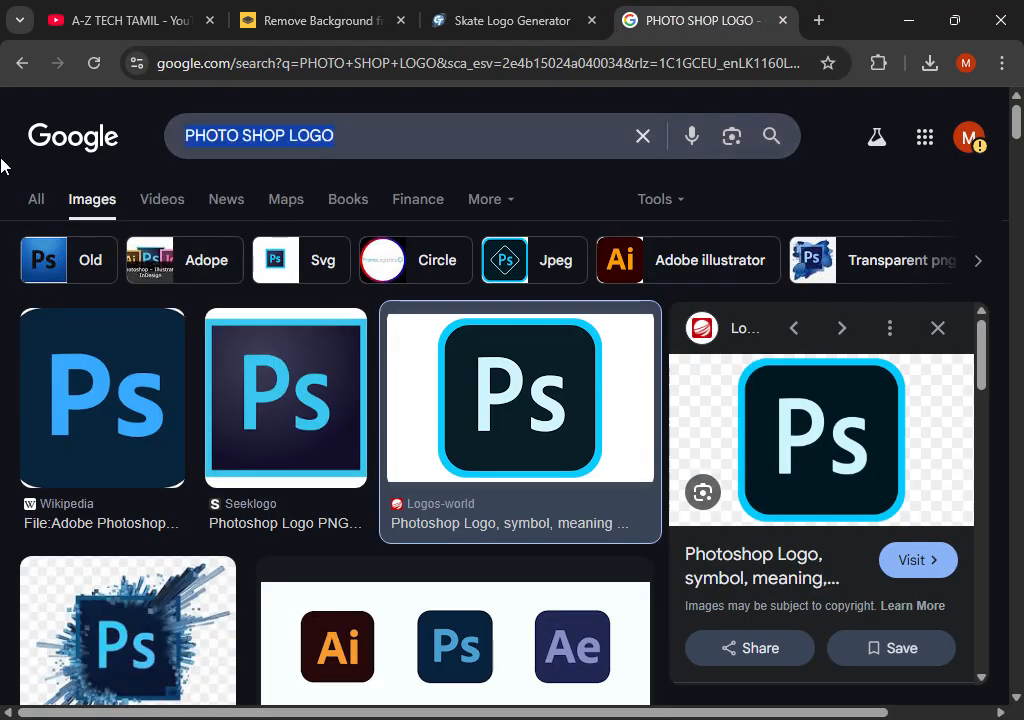
text(ARRO)
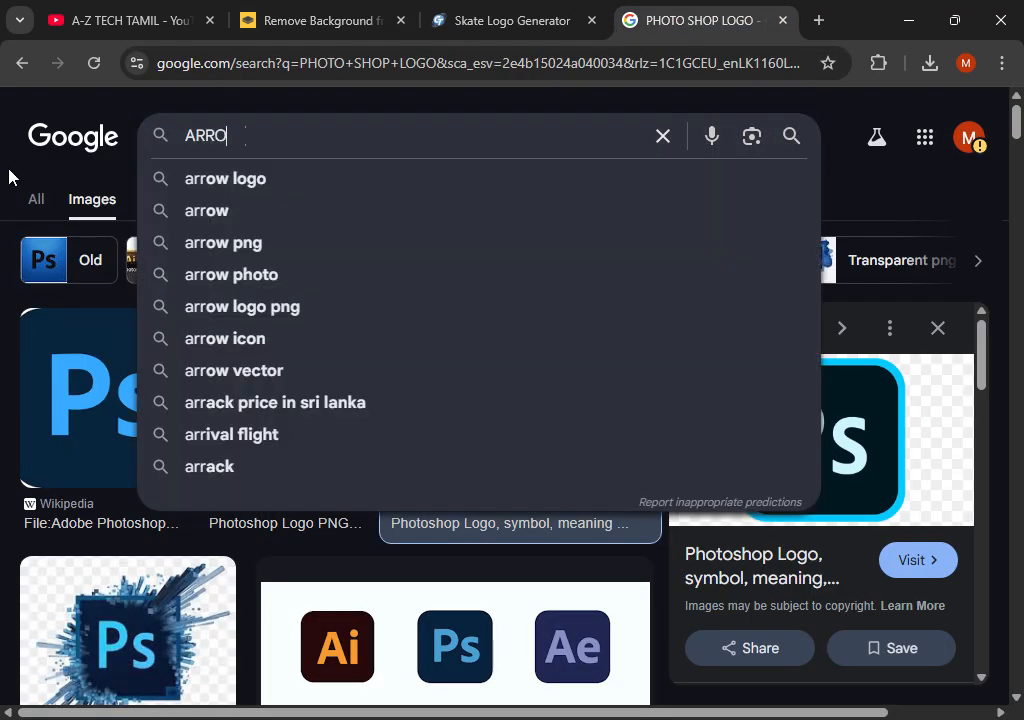
text(W LO)
key(BackSpace)
key(BackSpace)
key(BackSpace)
key(BackSpace)
key(BackSpace)
key(BackSpace)
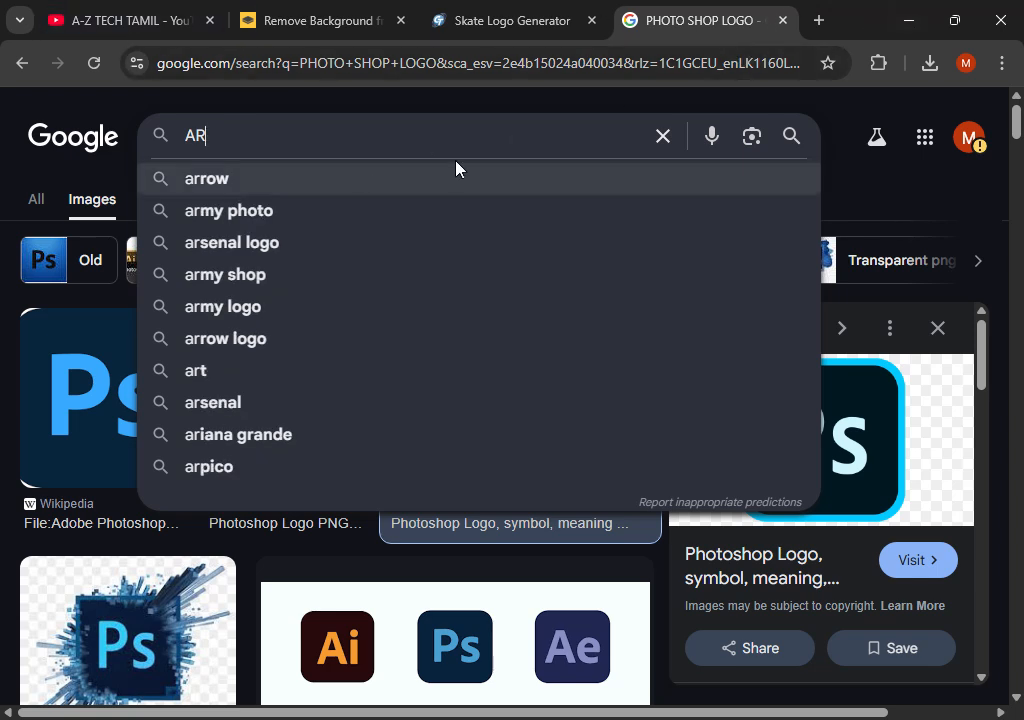
Check the Thumbnail Maker cutout on remove.bg and preview channal change.jpg in the "photo shop tools and img" folder.
click(257, 22)
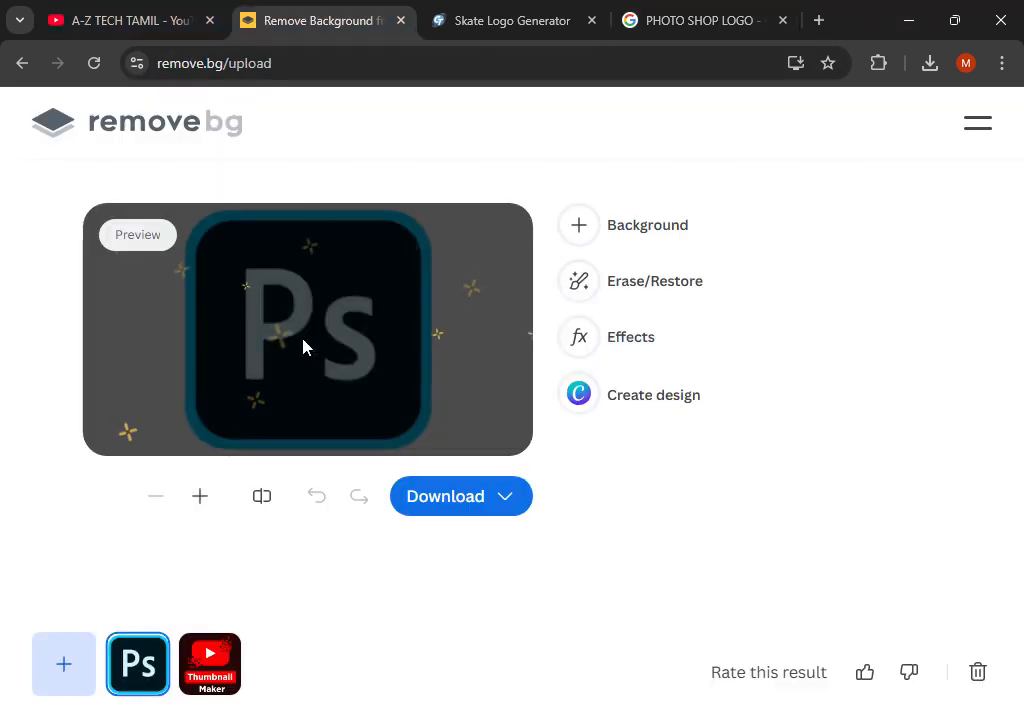
click(185, 678)
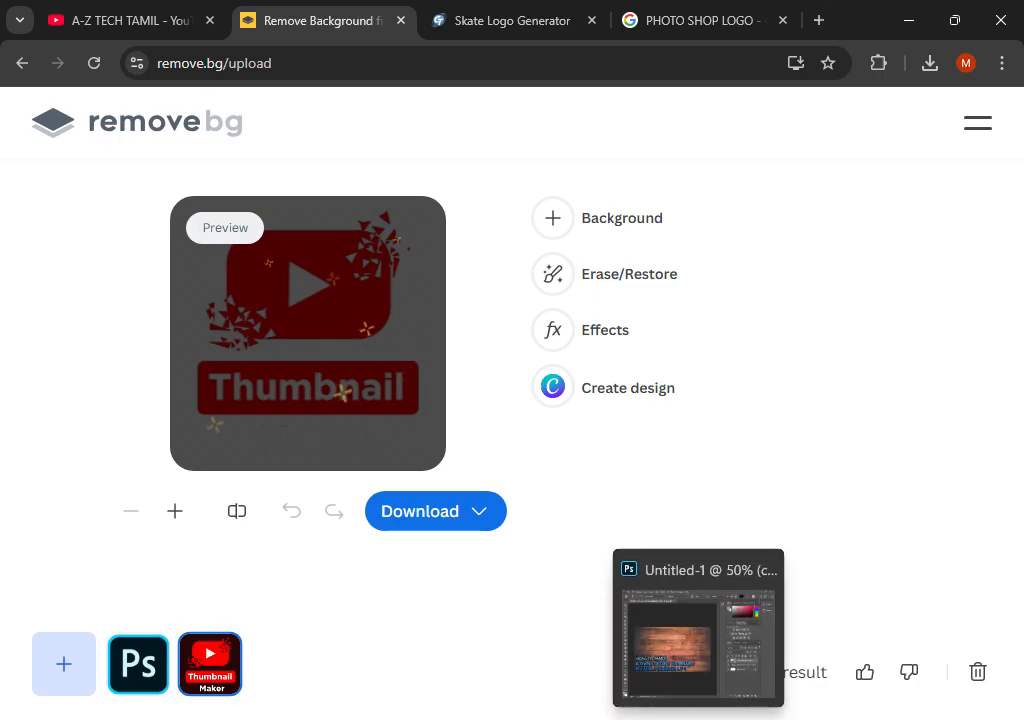
click(450, 718)
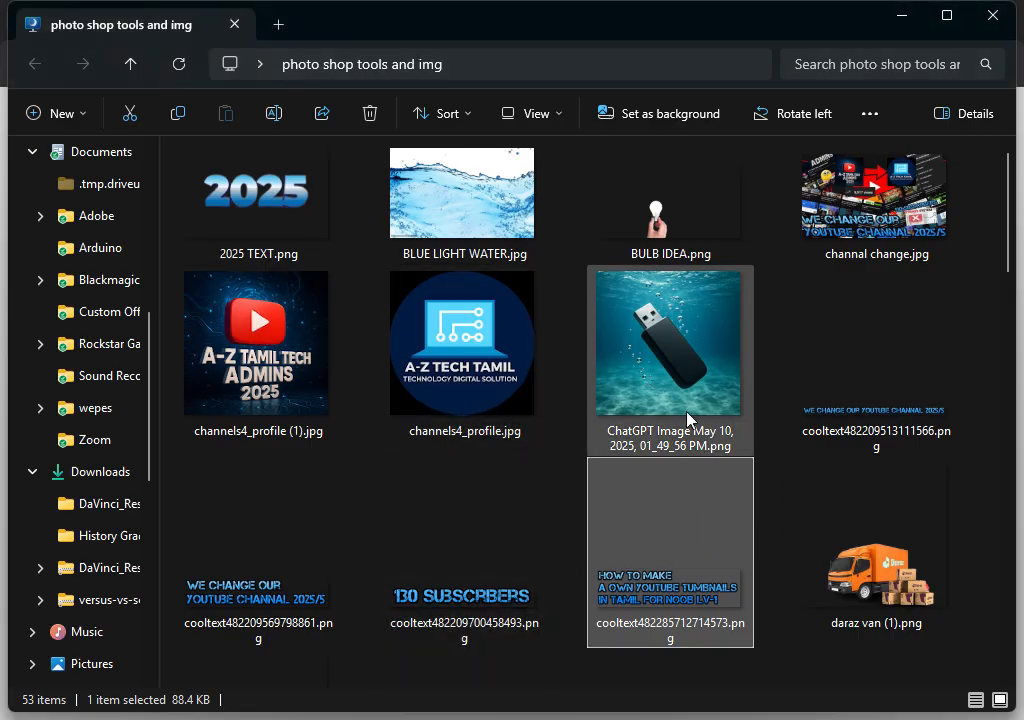
scroll(1008, 275, down, 1)
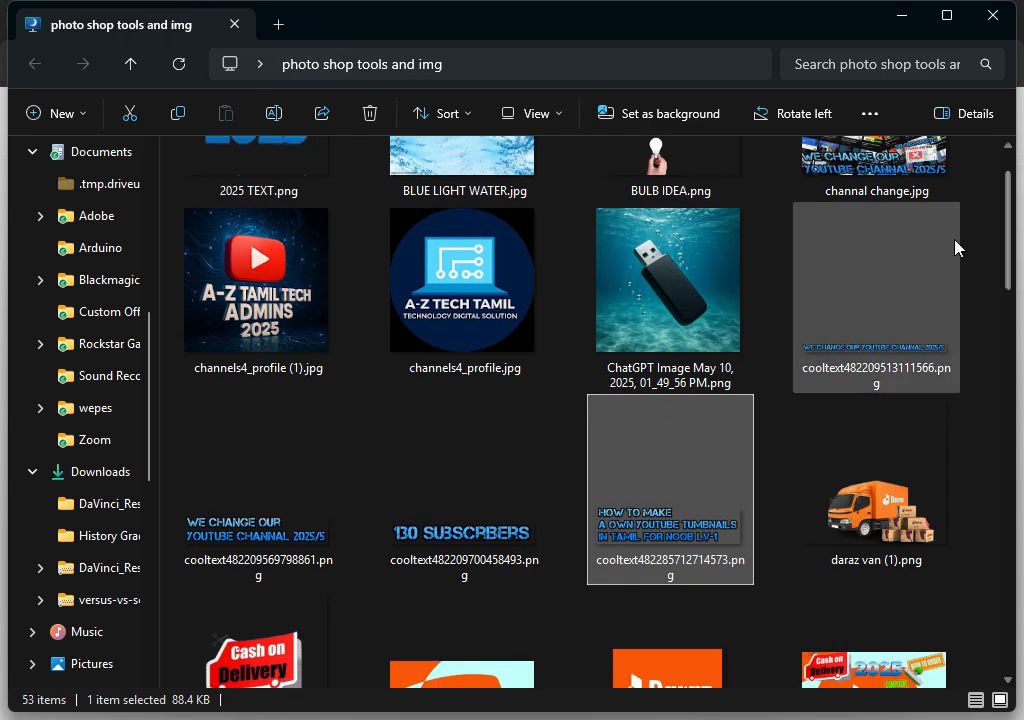
scroll(940, 240, up, 1)
click(903, 215)
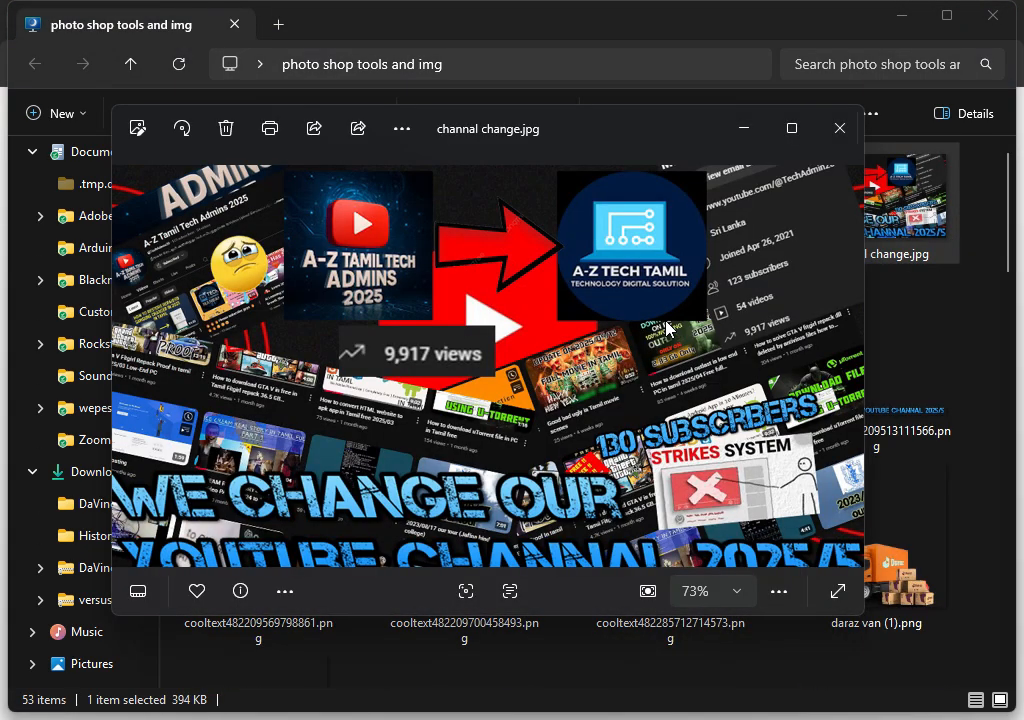
click(858, 120)
Look through the folder's images and earlier thumbnails, and preview PENDRIVE ON UNDER WATER.jpg.
scroll(662, 291, down, 10)
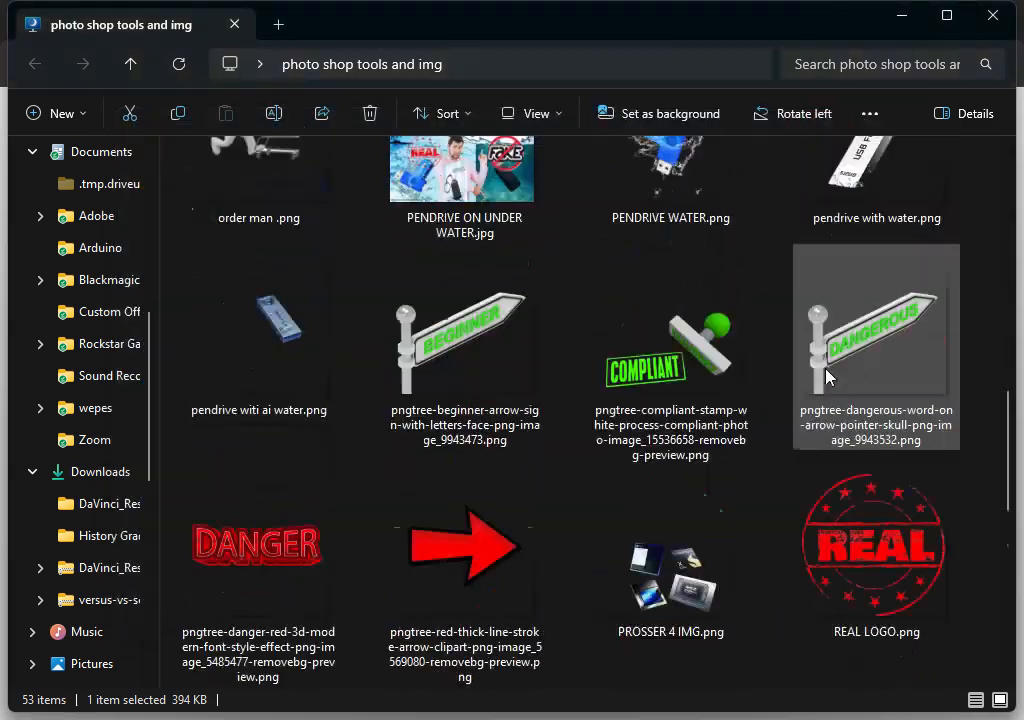
scroll(599, 309, up, 8)
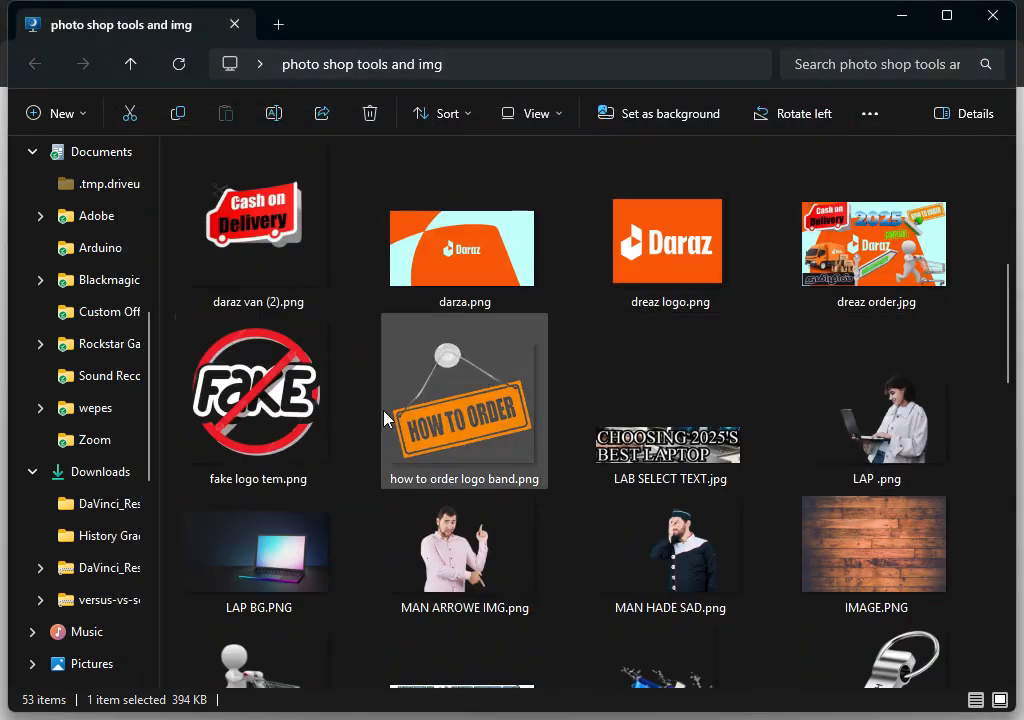
scroll(440, 455, up, 2)
scroll(640, 440, down, 5)
scroll(736, 428, down, 7)
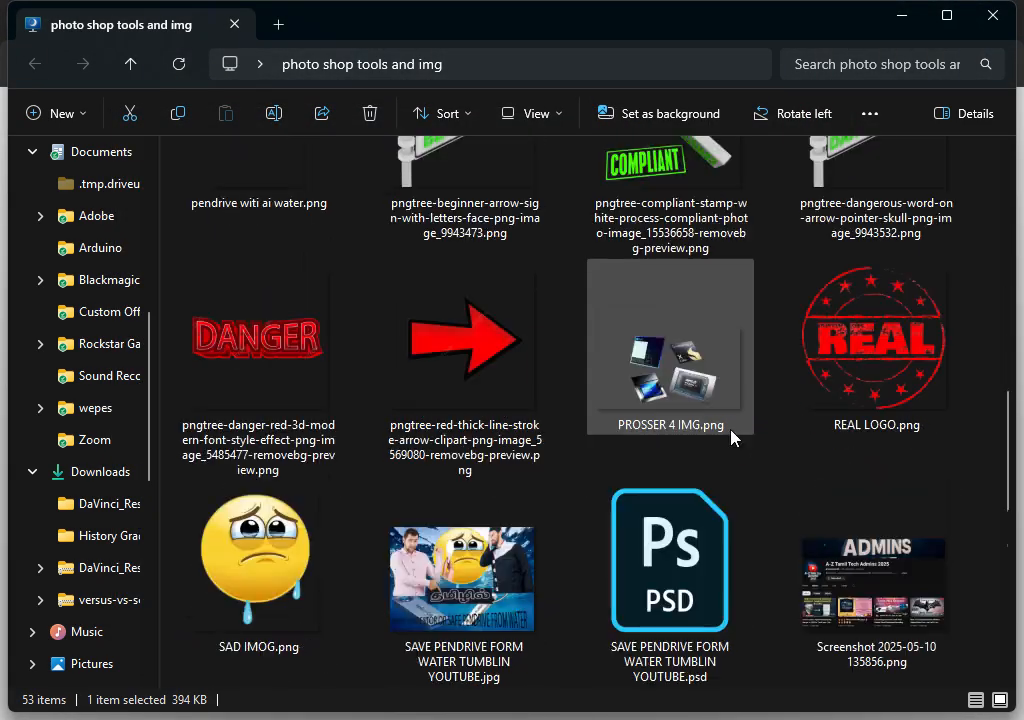
scroll(490, 350, down, 3)
scroll(370, 352, up, 3)
scroll(300, 420, down, 3)
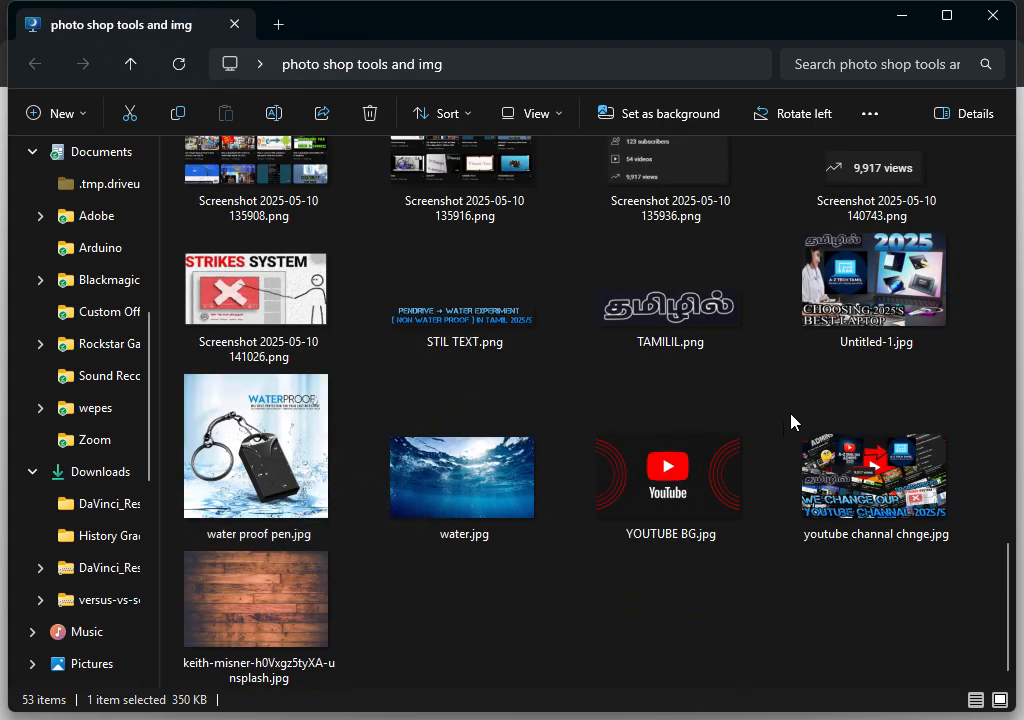
click(866, 470)
scroll(665, 498, up, 3)
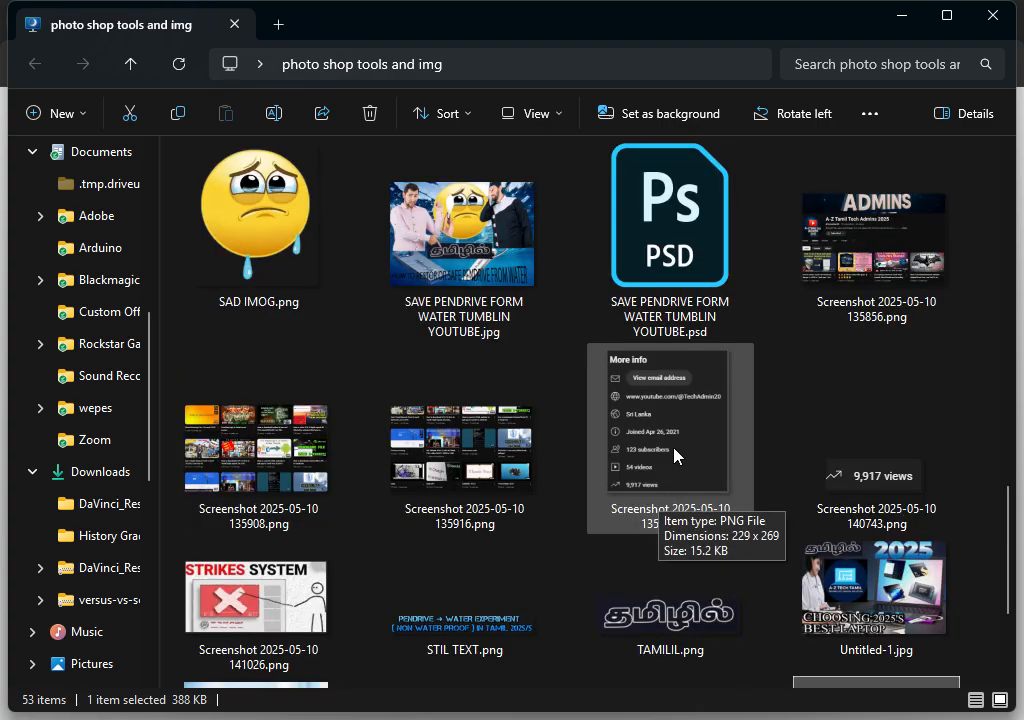
scroll(470, 455, up, 2)
scroll(832, 485, up, 5)
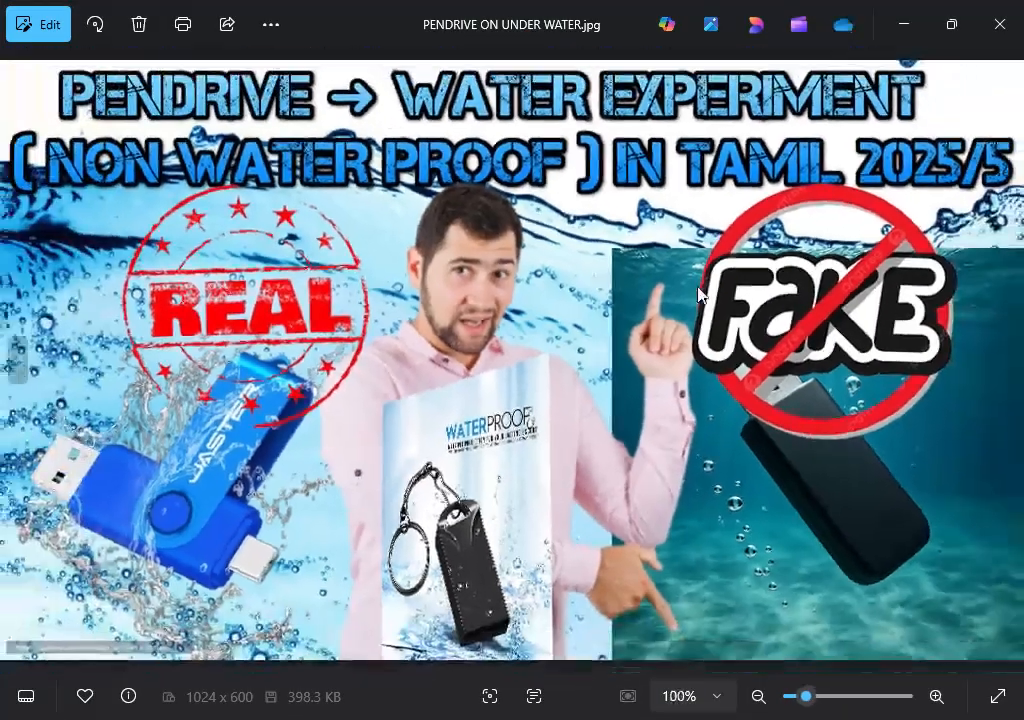
key(Escape)
Preview the earlier laptop thumbnail Untitled-1.jpg from the folder.
scroll(585, 322, down, 3)
scroll(650, 475, down, 3)
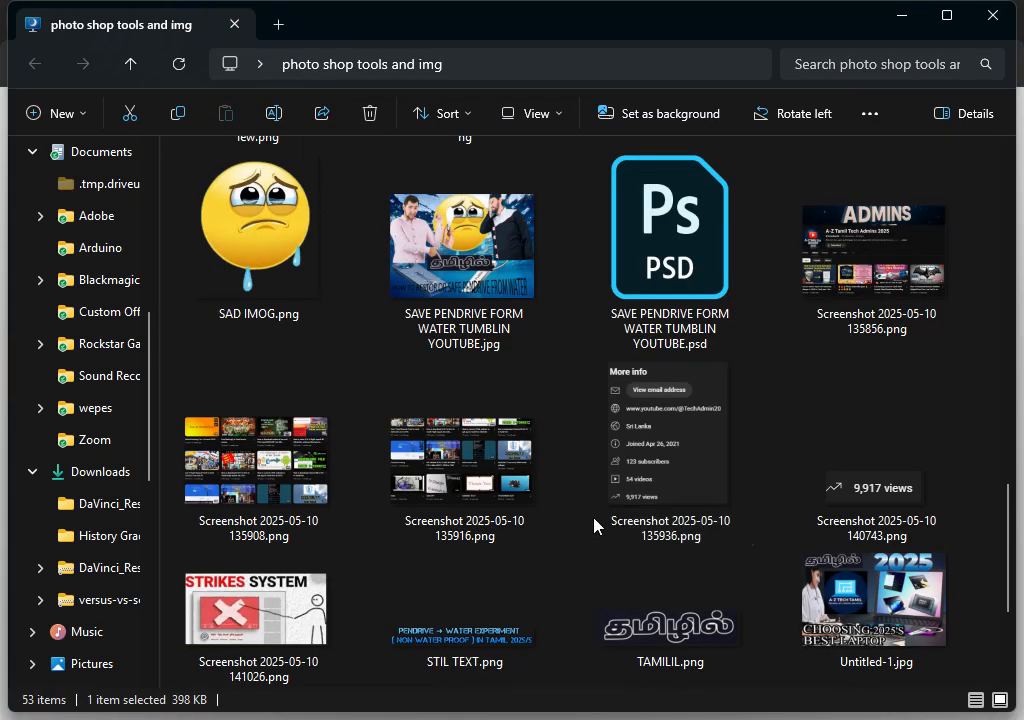
double_click(810, 570)
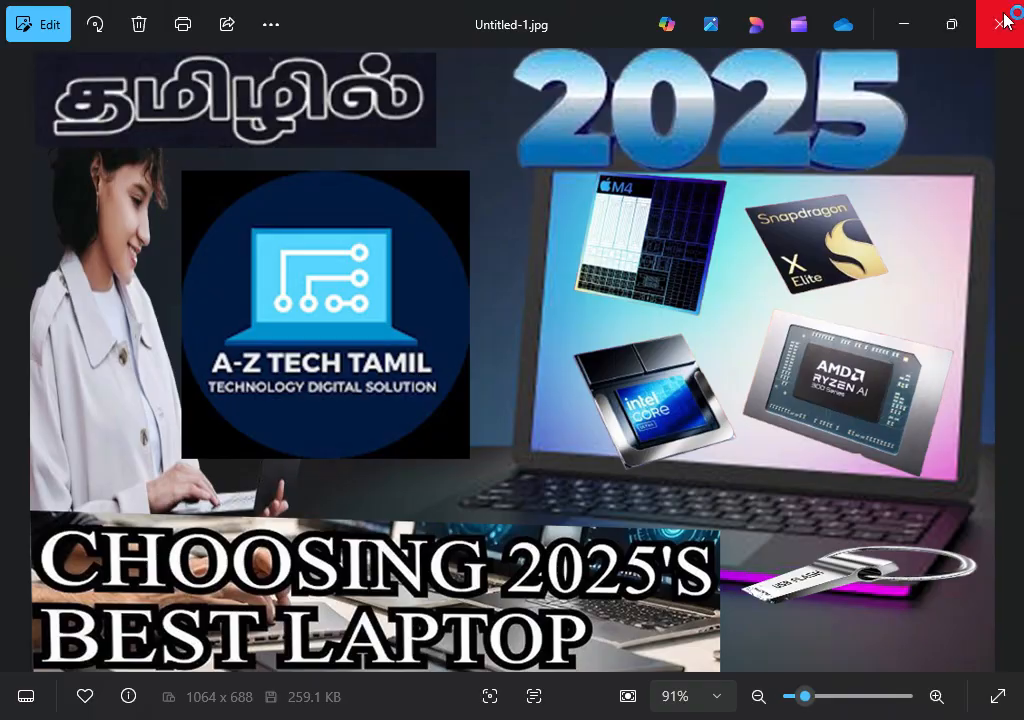
click(1015, 22)
Place the red arrow PNG from the "photo shop tools and img" folder on the thumbnail, scaled to 65.20% and centred above the title.
scroll(743, 160, up, 5)
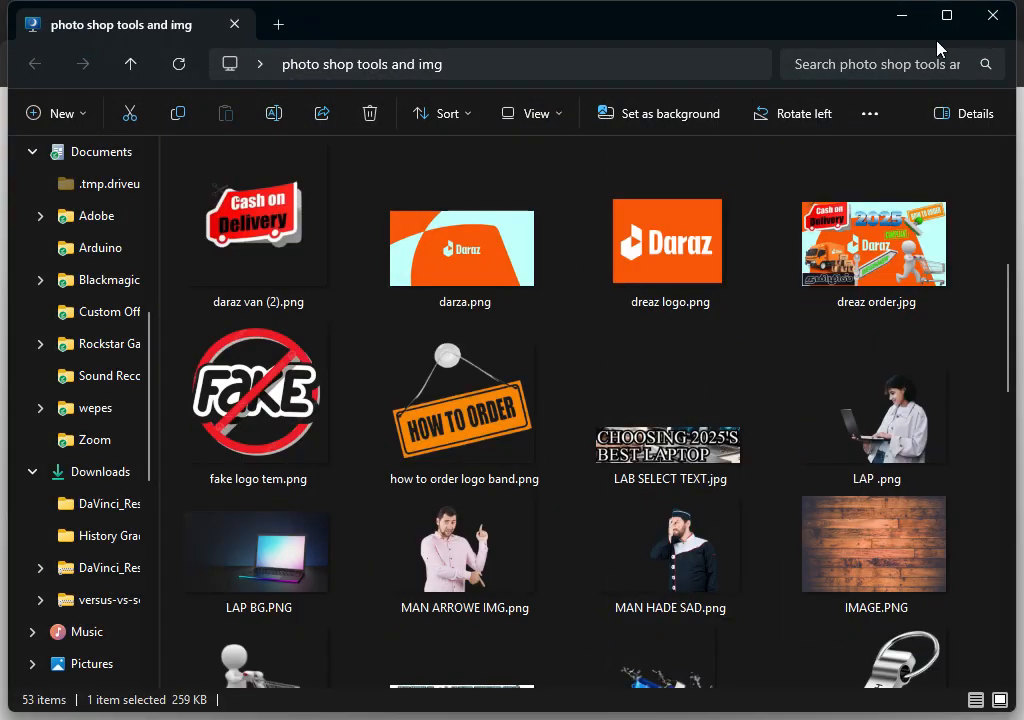
scroll(711, 267, up, 5)
scroll(598, 328, down, 10)
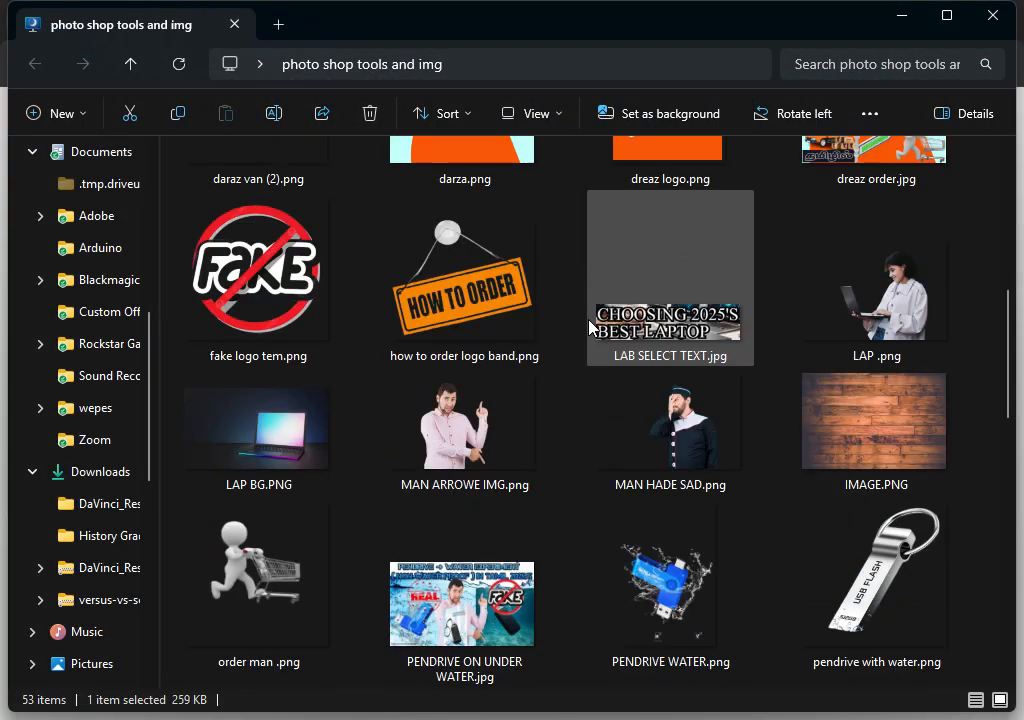
drag(518, 352, 434, 401)
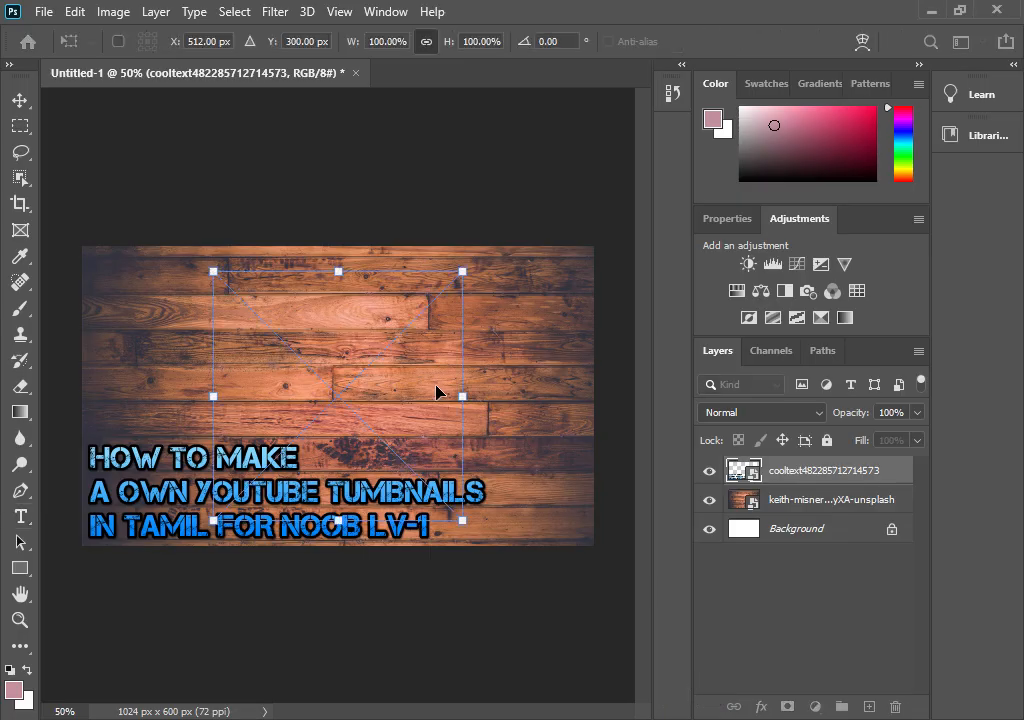
drag(465, 268, 375, 358)
drag(334, 430, 380, 333)
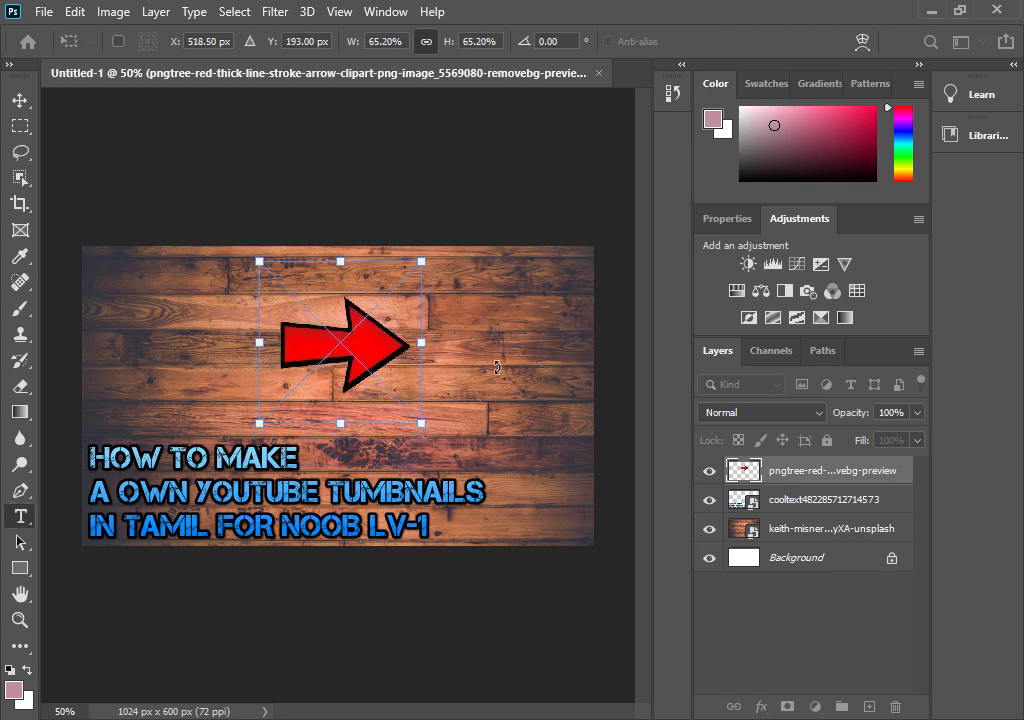
key(Return)
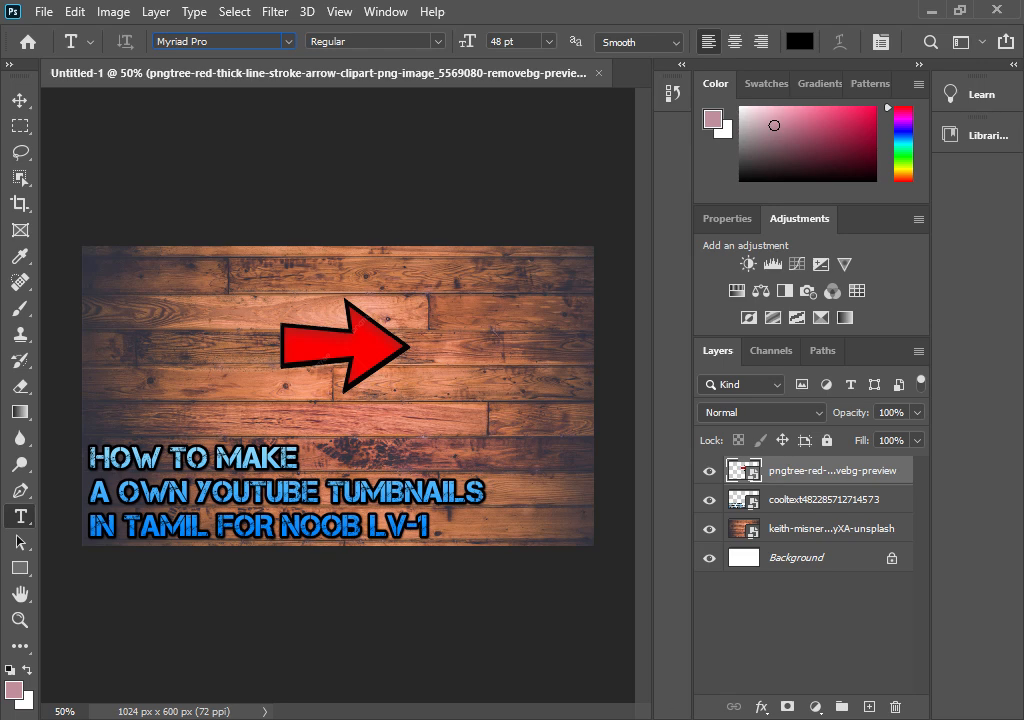
Close the Cleanvoice App and A-Z TECH TAMIL tabs in the other browser window and minimize that window.
key(alt+Tab)
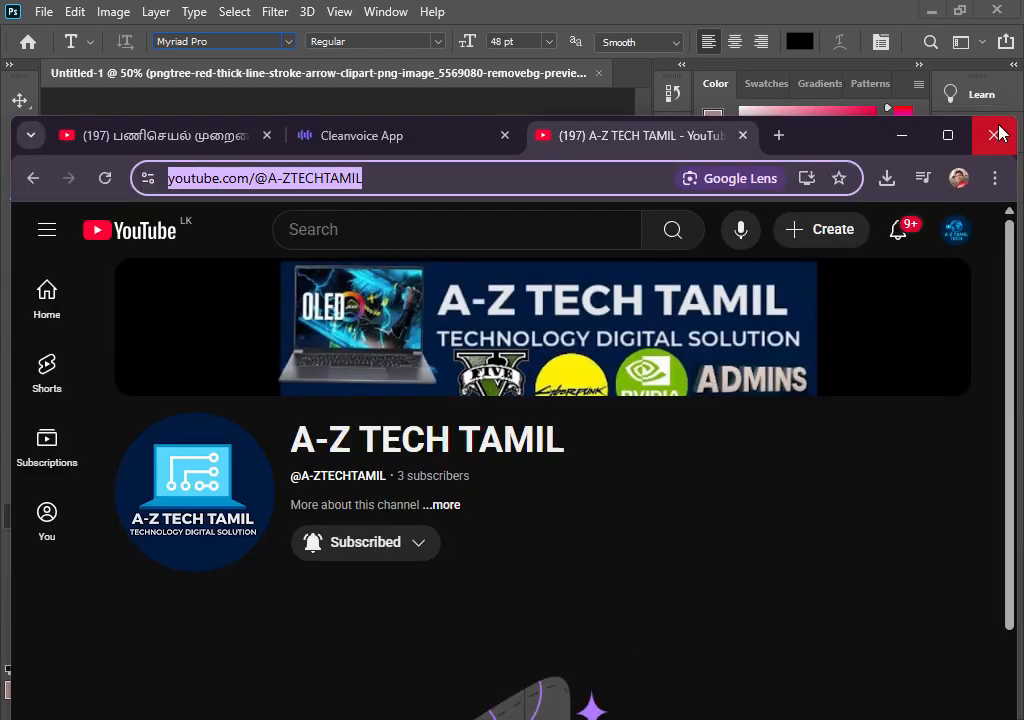
click(504, 136)
click(504, 137)
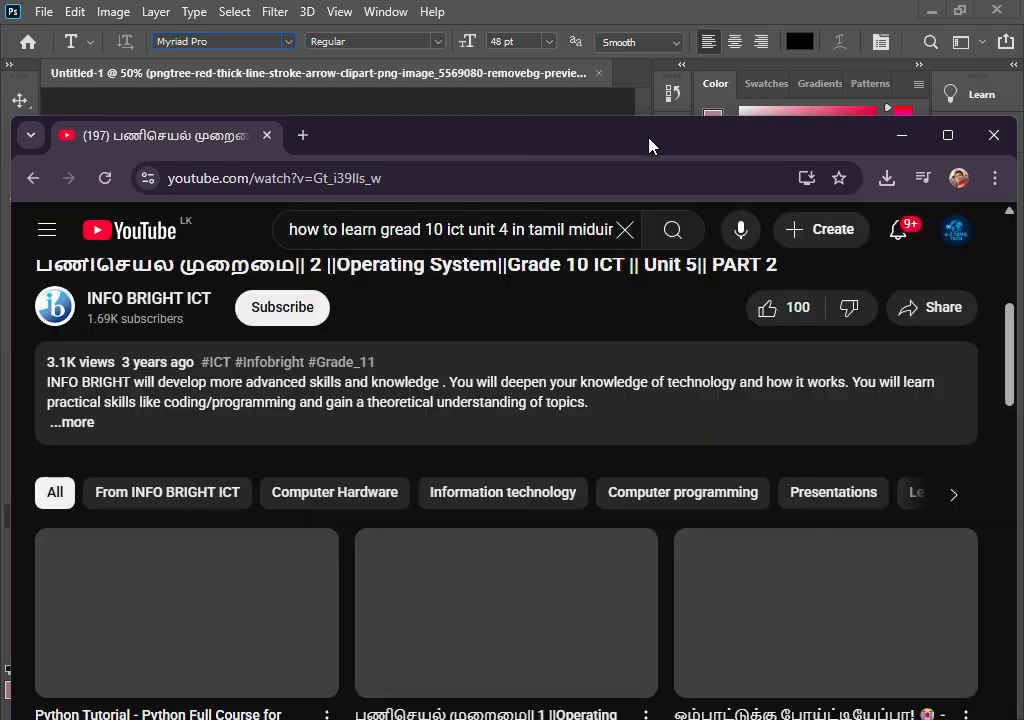
click(898, 140)
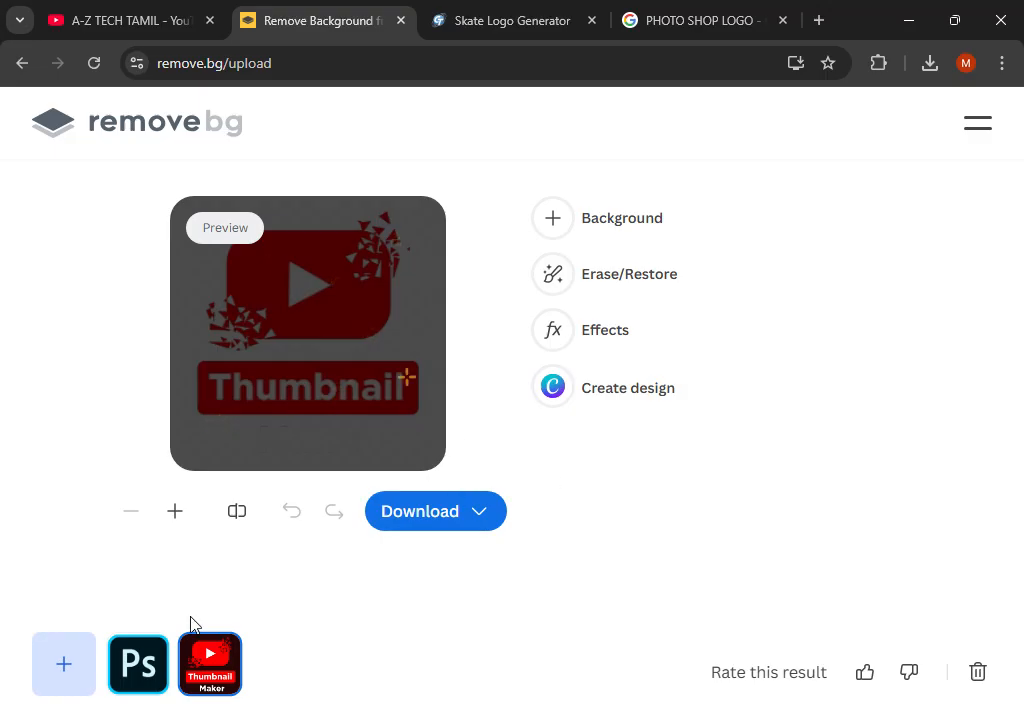
Switch to remove.bg and download the free preview of the Thumbnail Maker logo cutout.
click(145, 662)
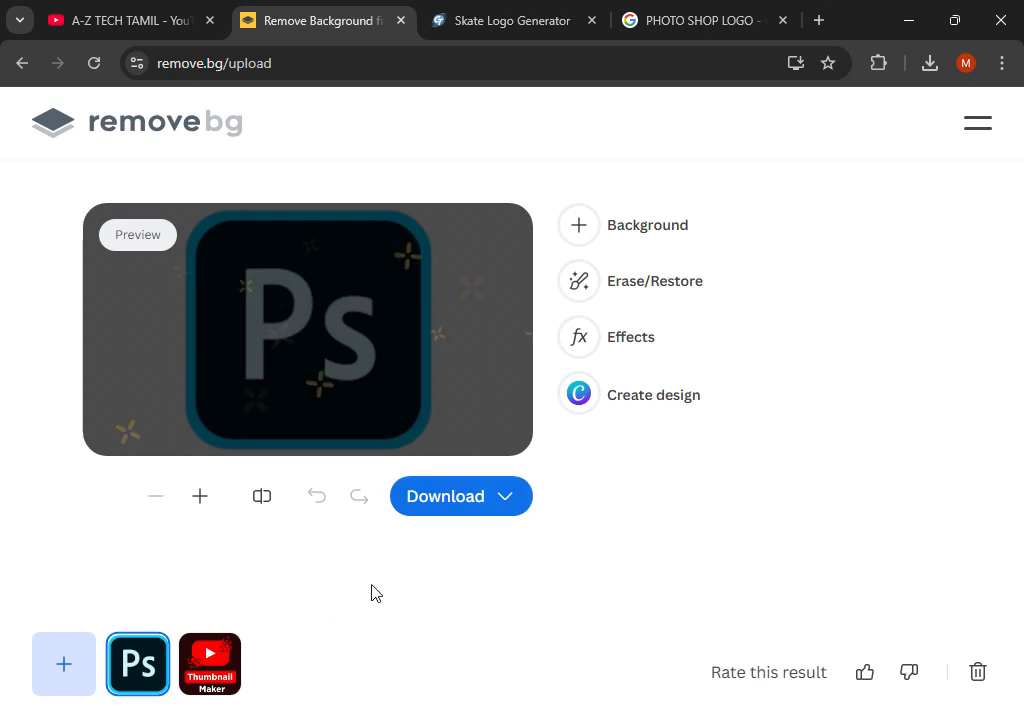
click(210, 662)
click(450, 502)
click(480, 408)
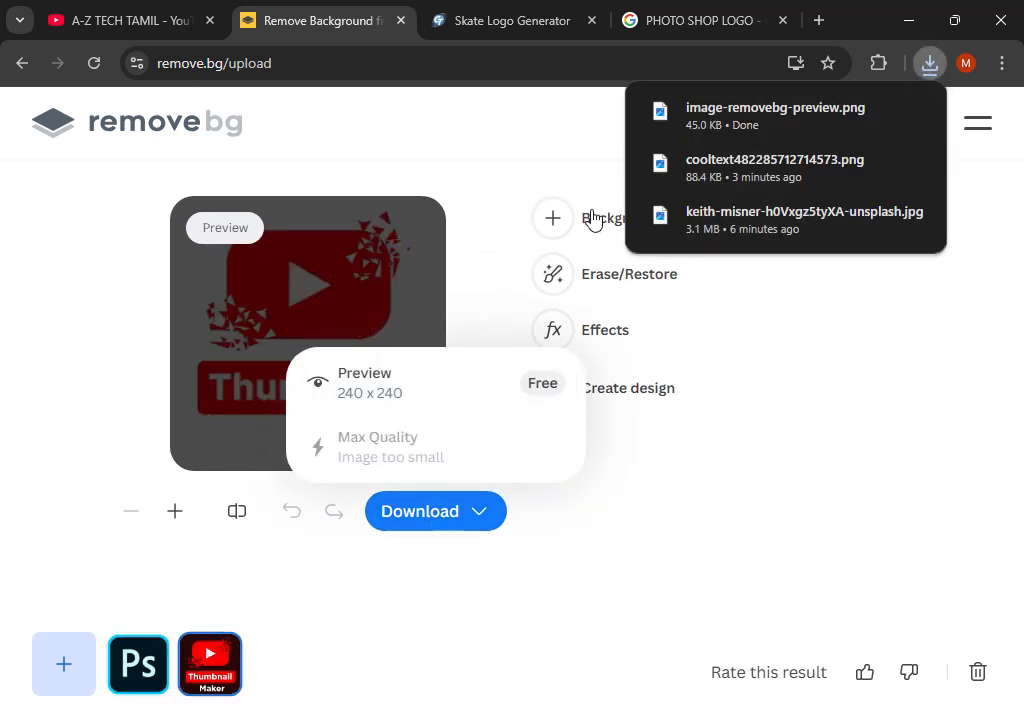
Place image-removebg-preview.png from Downloads on the thumbnail, scaled to 161.25% in the canvas's upper-left corner above the title.
click(876, 111)
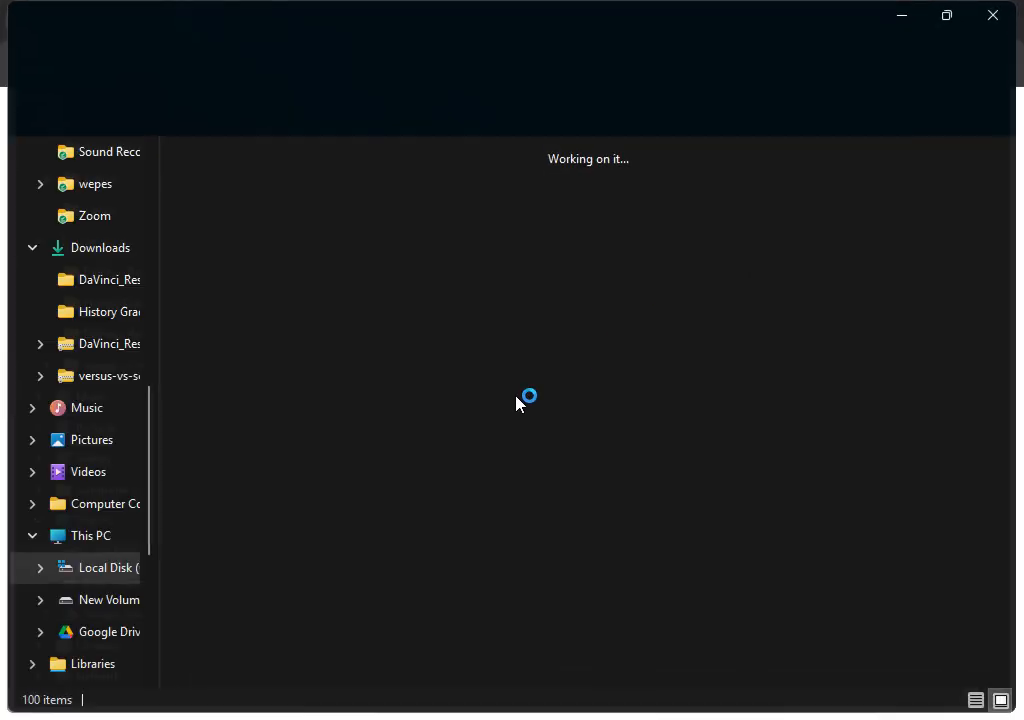
drag(222, 225, 607, 718)
drag(715, 715, 288, 261)
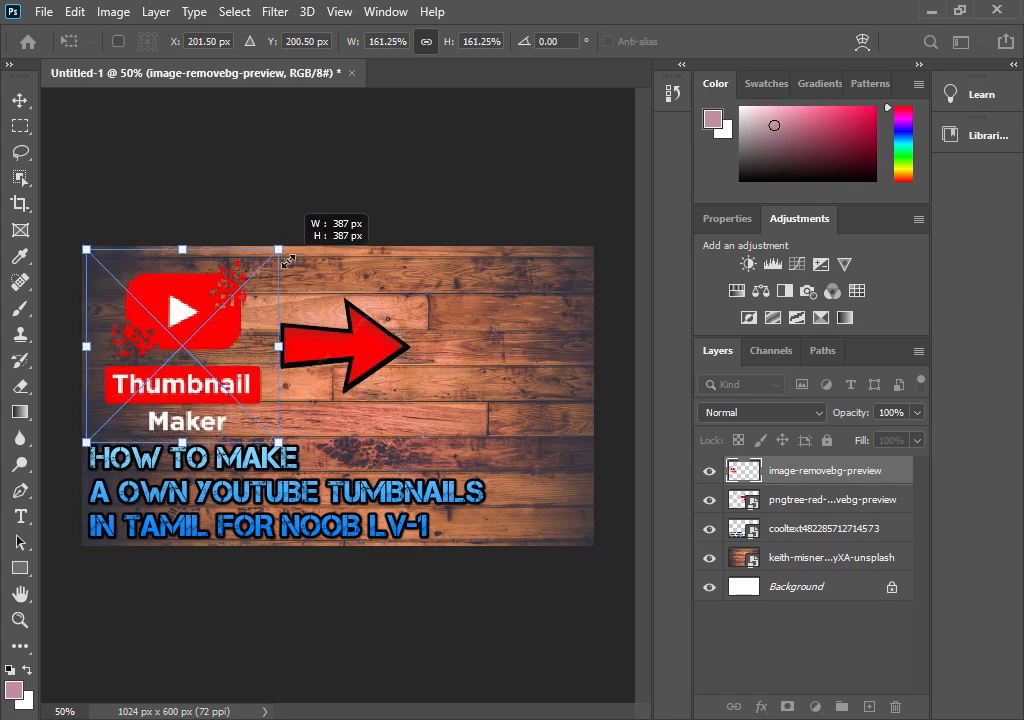
drag(216, 384, 212, 380)
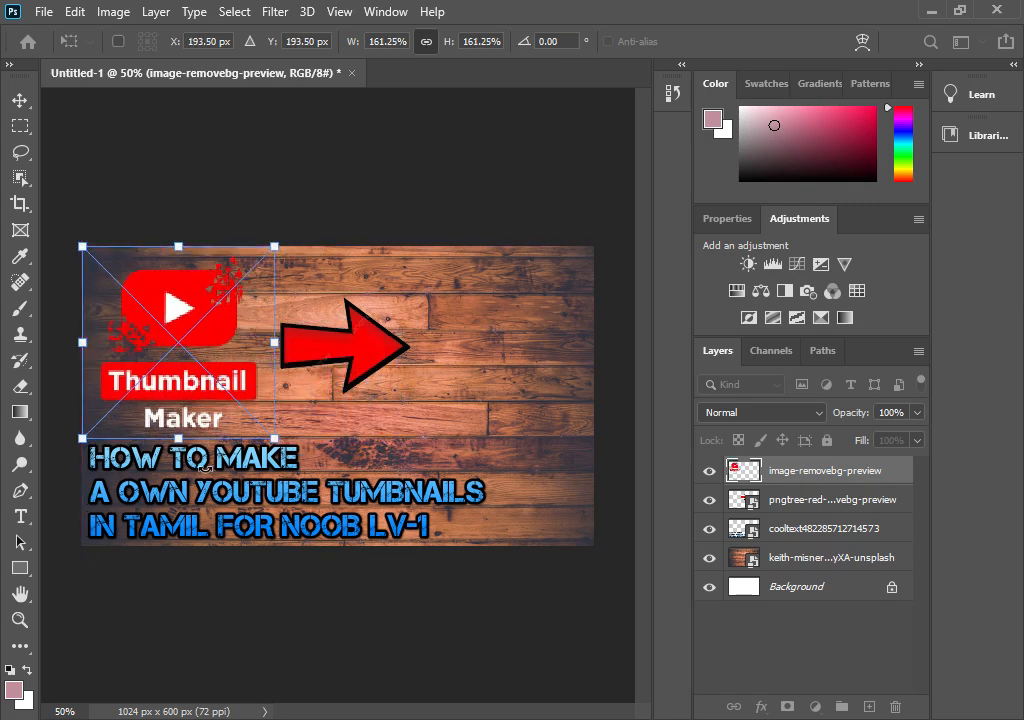
key(Return)
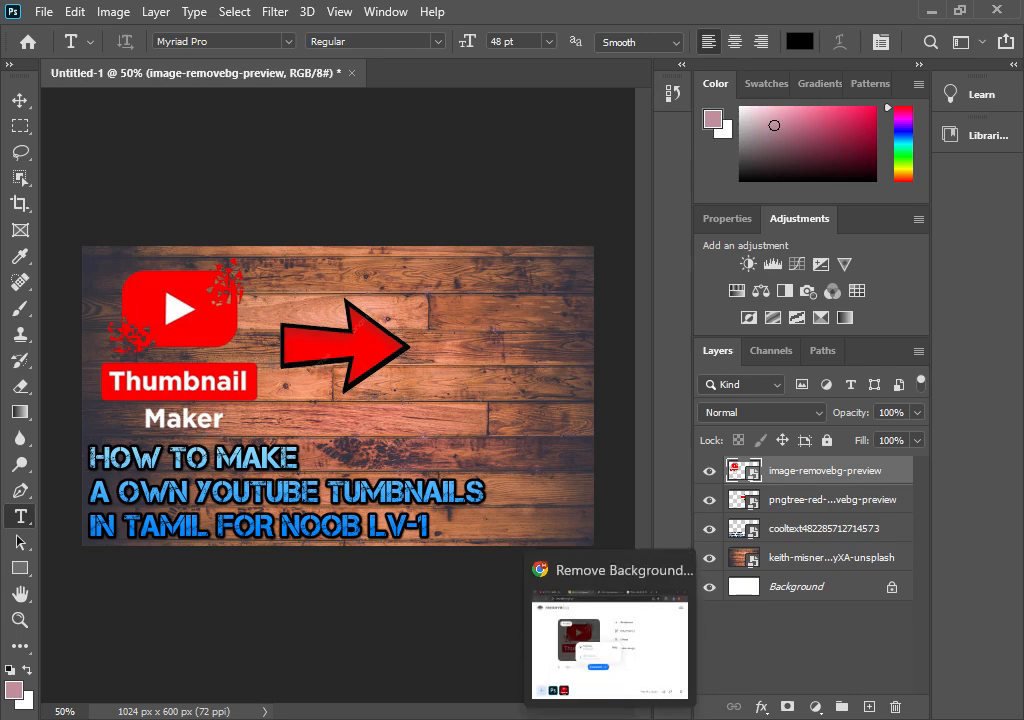
Return to remove.bg and download the free preview of the Ps logo cutout.
click(610, 718)
click(160, 660)
click(441, 502)
click(478, 390)
Place images-removebg-preview.png from Downloads on the thumbnail, scaled to 132.30% just beyond the arrow's tip.
click(875, 110)
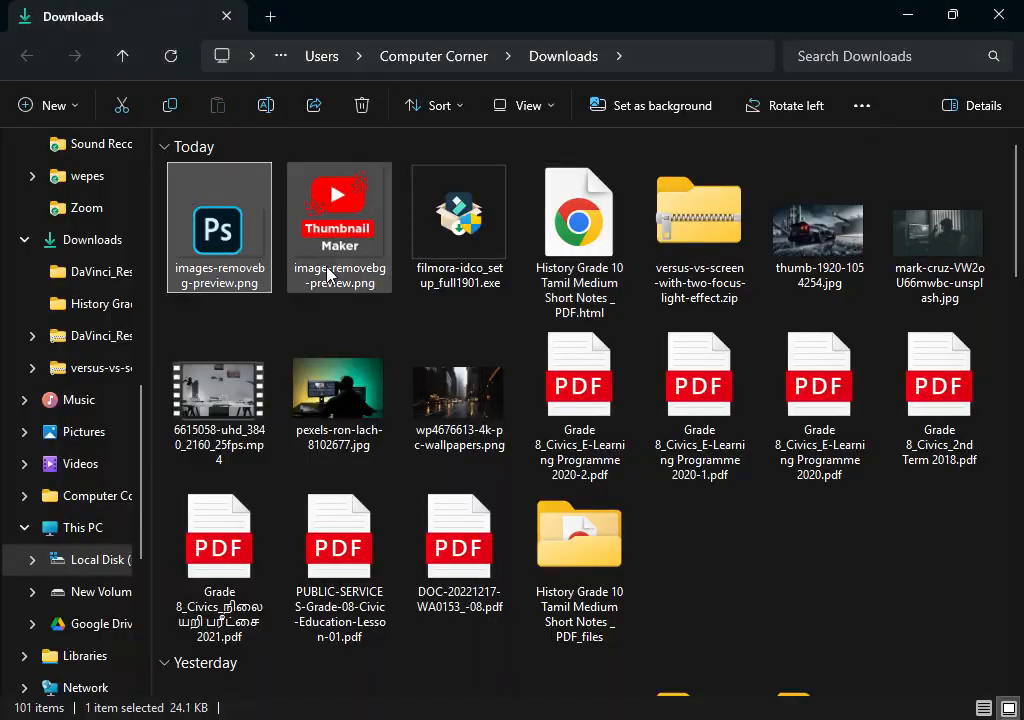
drag(258, 258, 542, 473)
drag(320, 393, 403, 398)
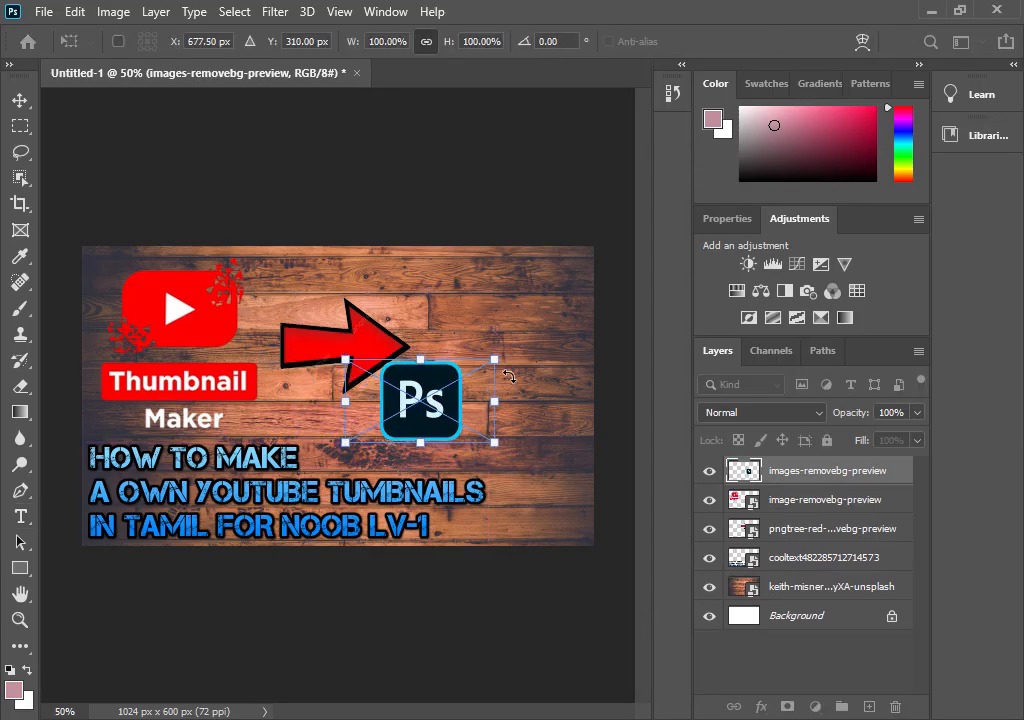
drag(497, 360, 543, 333)
drag(453, 412, 500, 356)
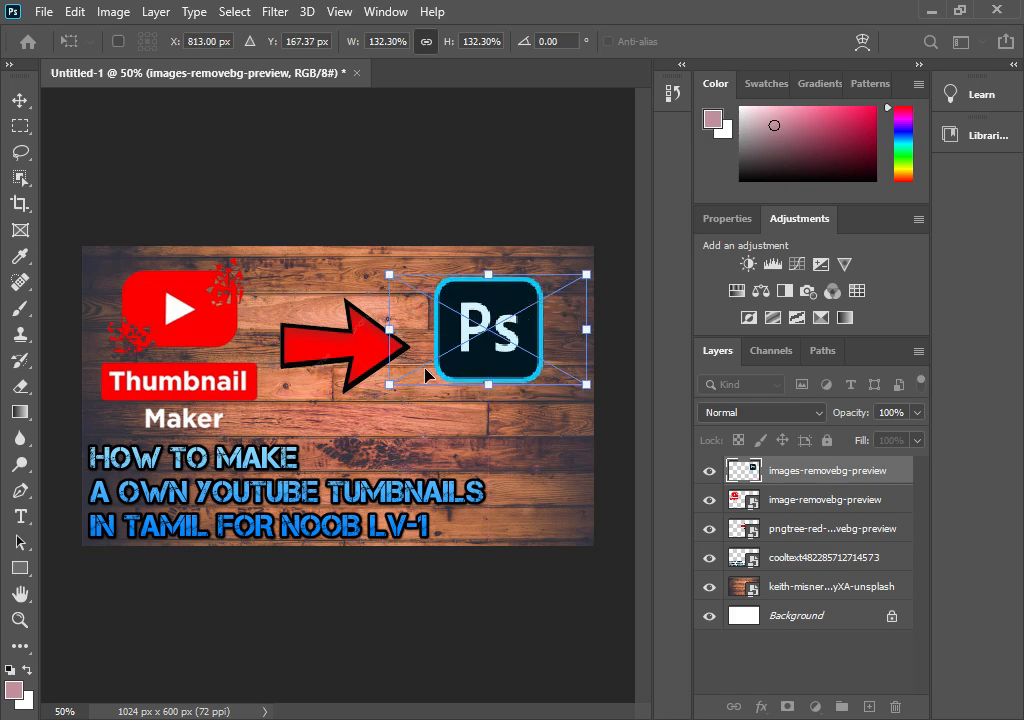
key(Return)
key(t)
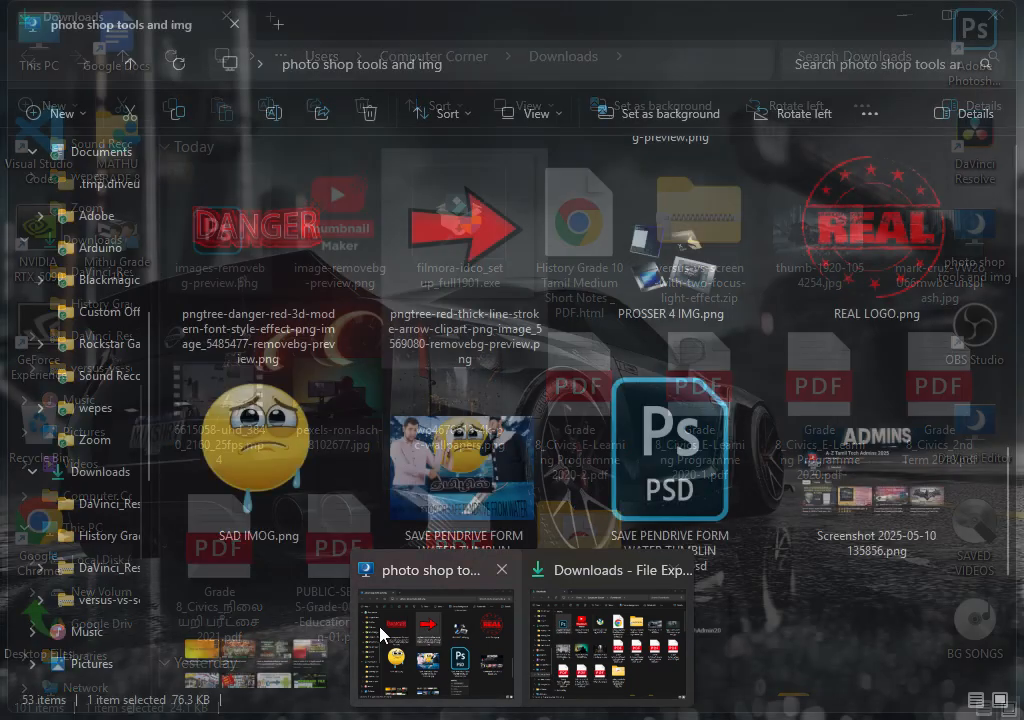
Upload the Tamil lettering image from the "photo shop tools and img" folder to remove.bg.
click(437, 630)
scroll(567, 434, down, 5)
drag(671, 341, 693, 711)
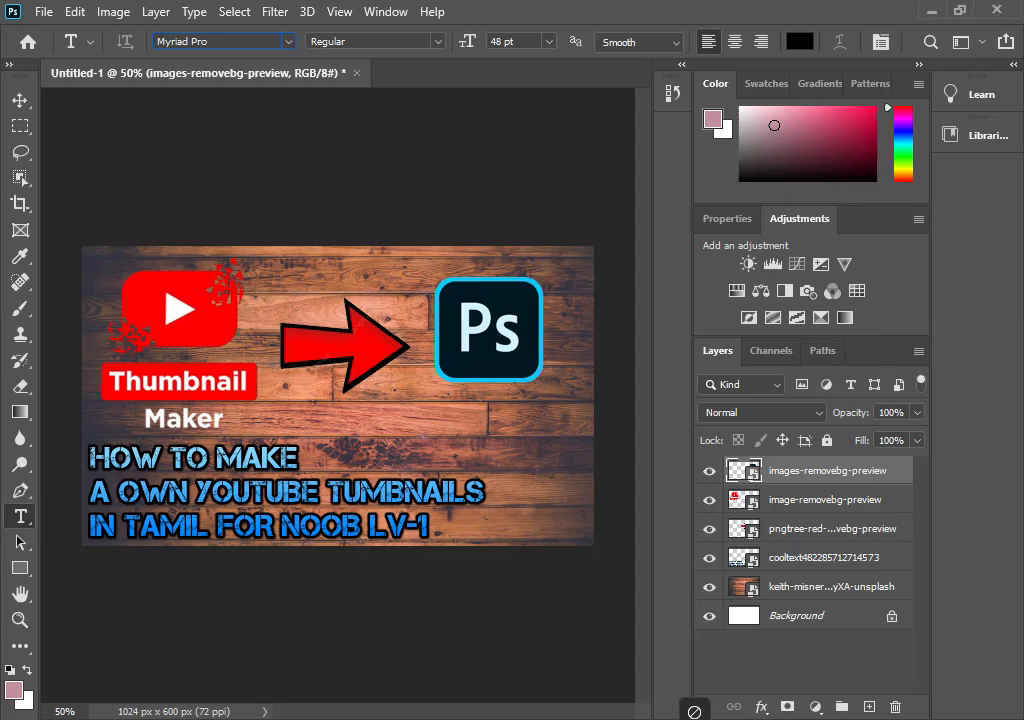
drag(592, 693, 357, 200)
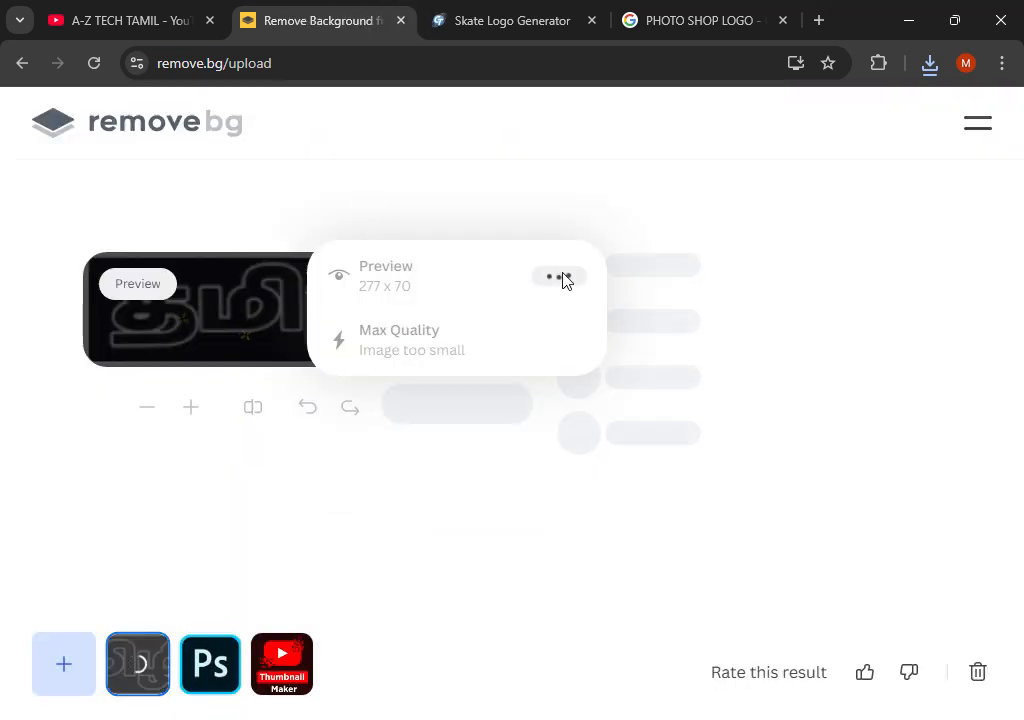
Download the free 277 x 70 preview of the Tamil lettering cutout.
click(823, 230)
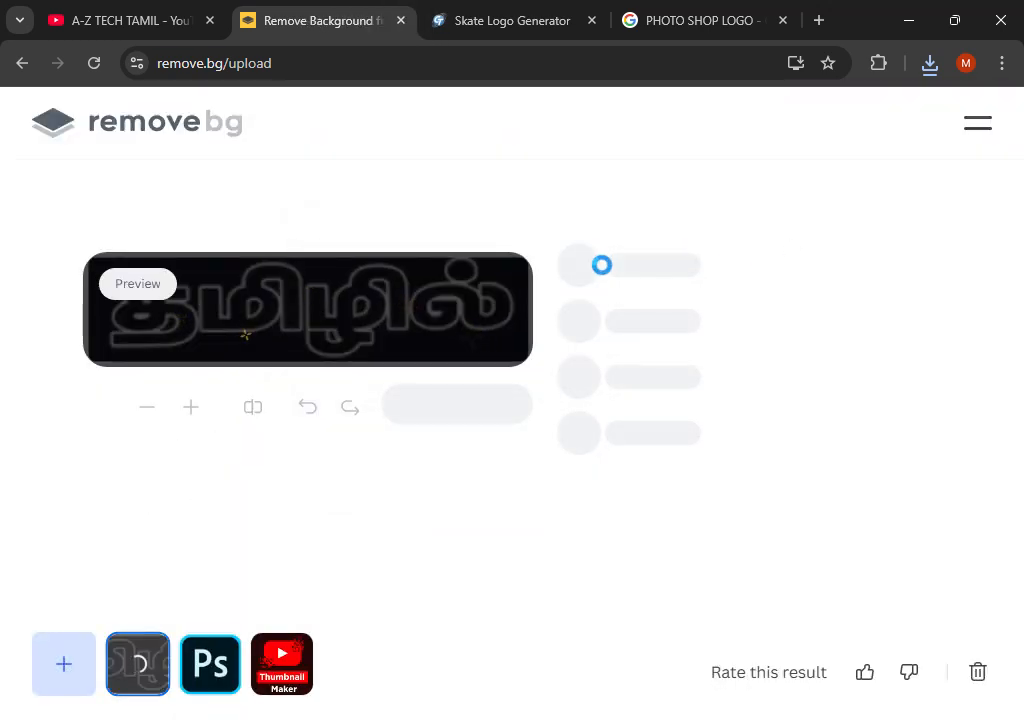
click(485, 412)
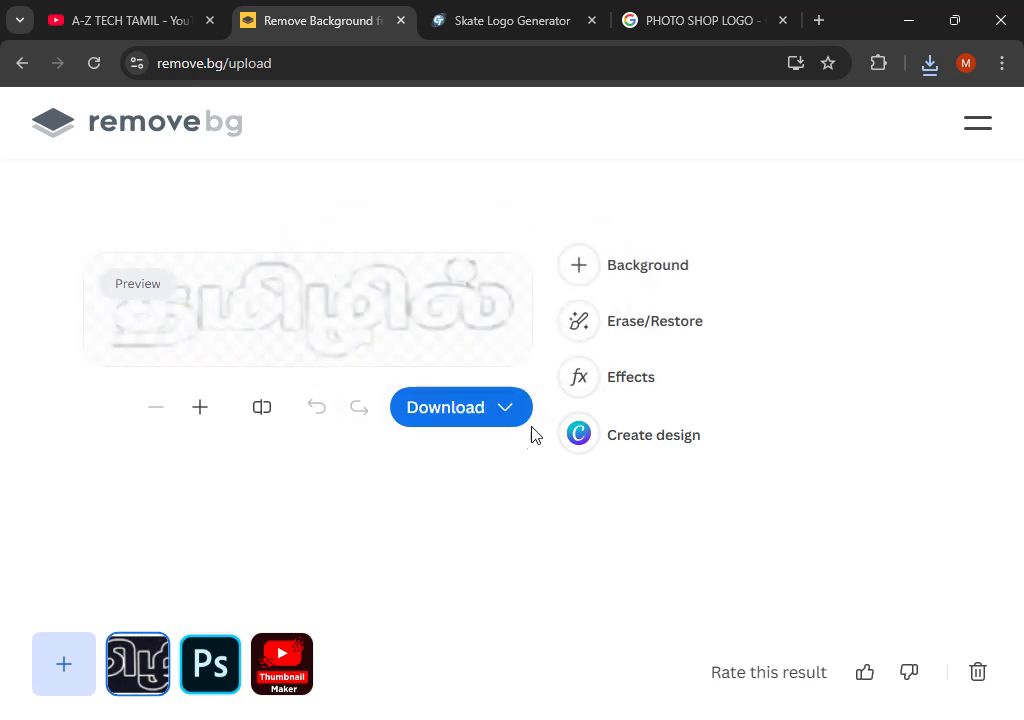
click(484, 424)
click(549, 297)
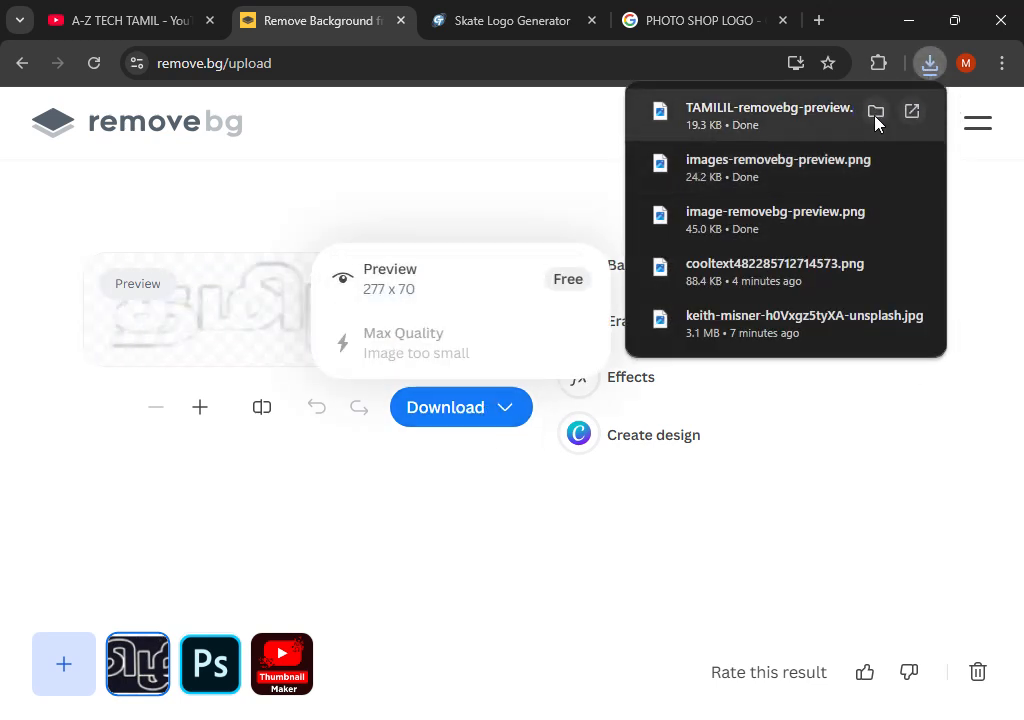
Place TAMILIL-removebg-preview.png from Downloads on the thumbnail, scaled to 202.58% below the Ps logo.
click(876, 114)
drag(207, 262, 405, 453)
drag(407, 362, 585, 414)
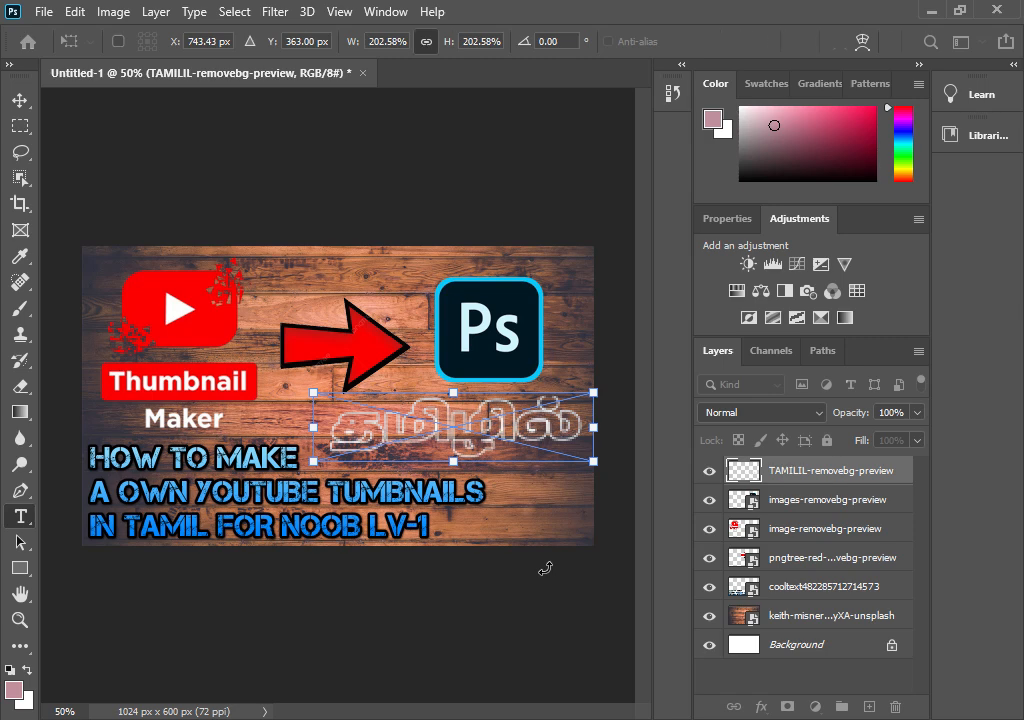
key(Return)
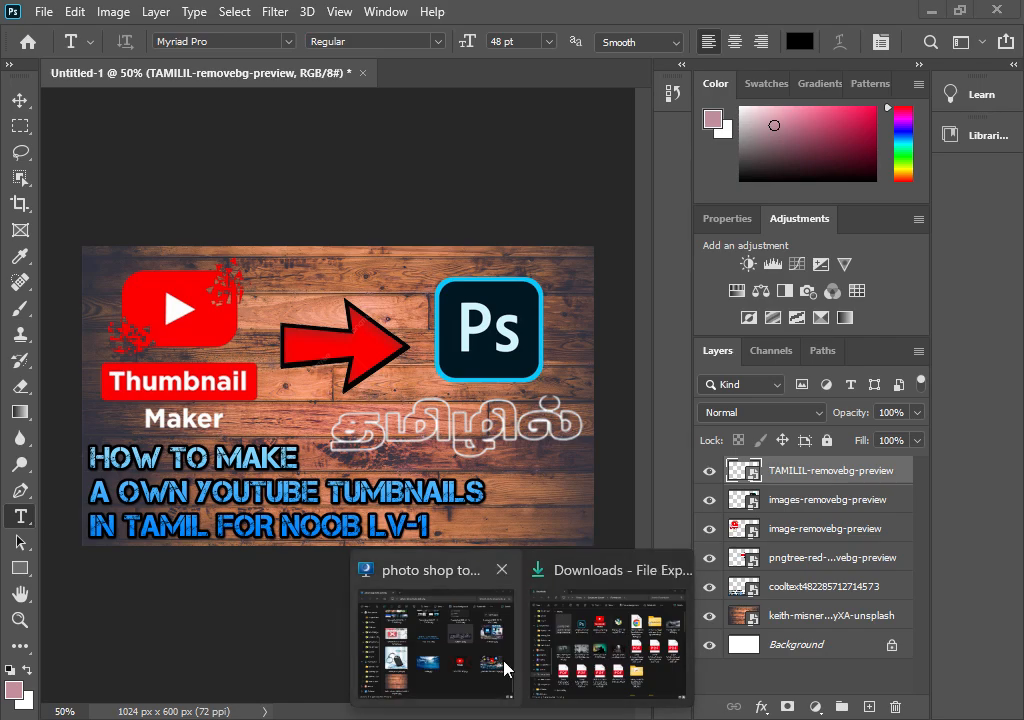
Place 2025 TEXT.png from the "photo shop tools and img" folder on the thumbnail, directly above the red arrow.
click(505, 668)
scroll(549, 354, up, 10)
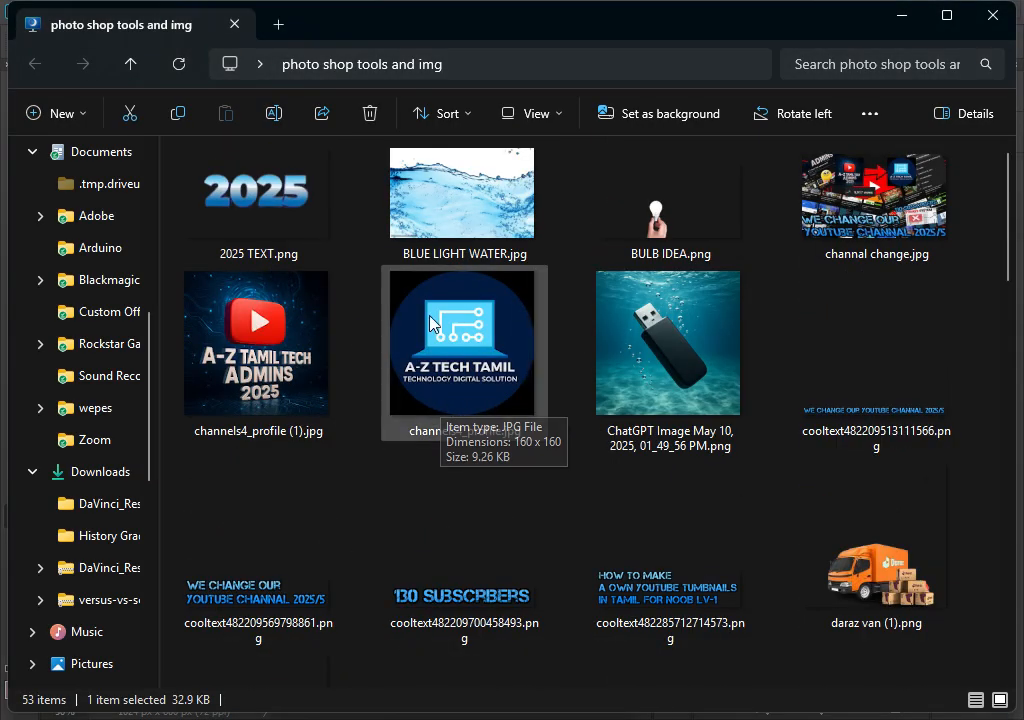
drag(261, 258, 345, 390)
drag(406, 355, 406, 235)
drag(354, 289, 363, 285)
key(Return)
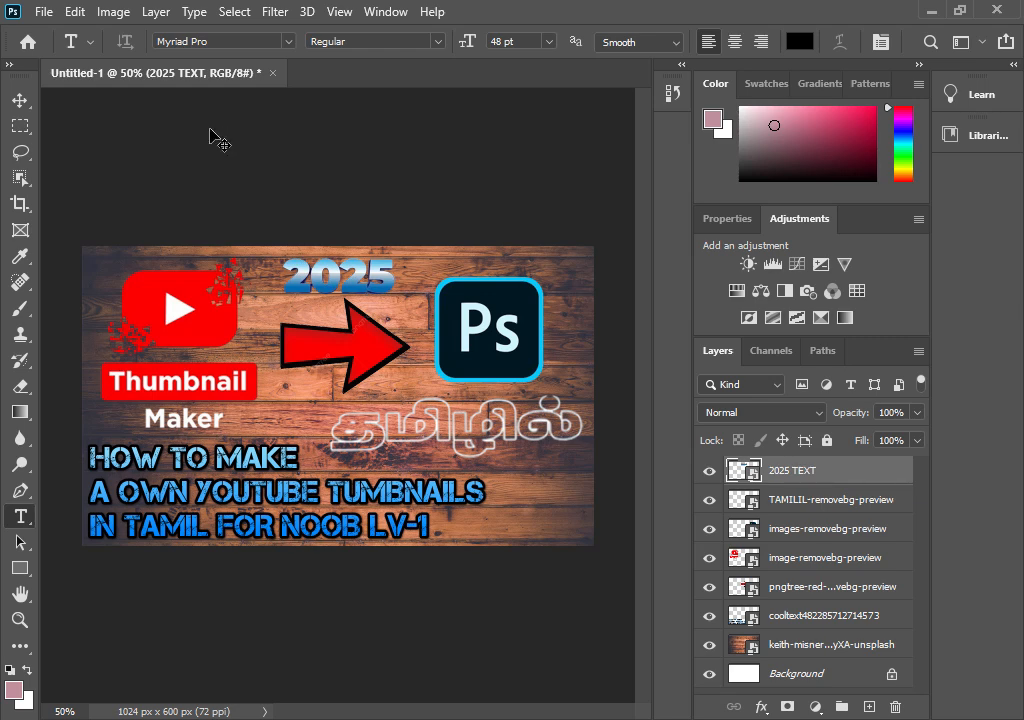
Start saving the thumbnail on the computer in the "photo shop tools and img" folder with JPEG as the file type.
key(ctrl+s)
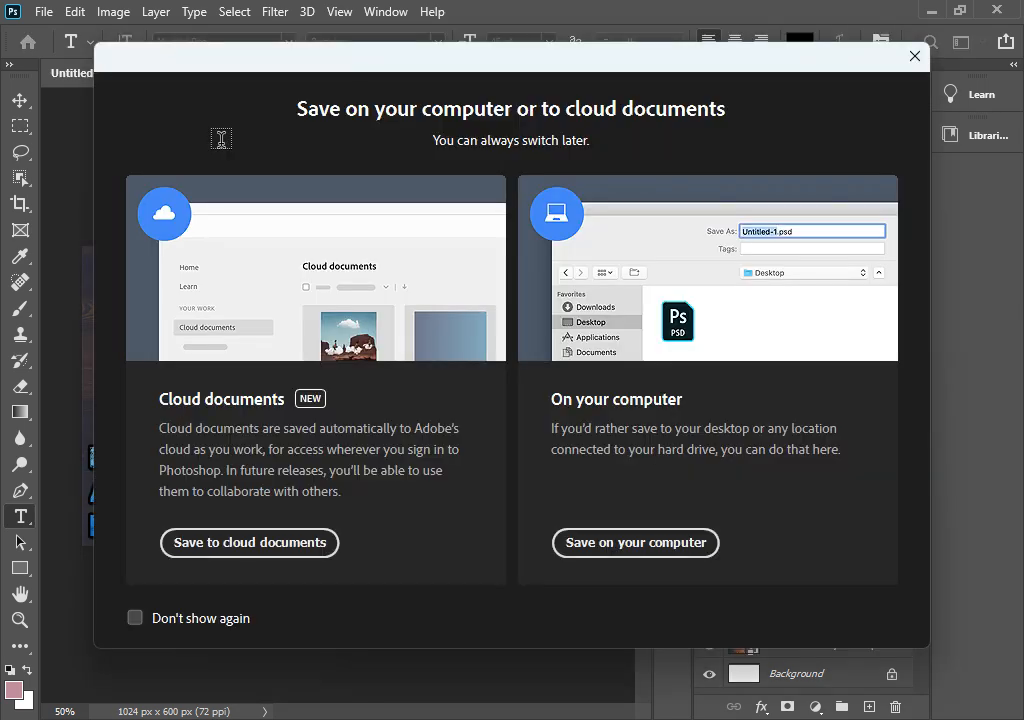
click(305, 558)
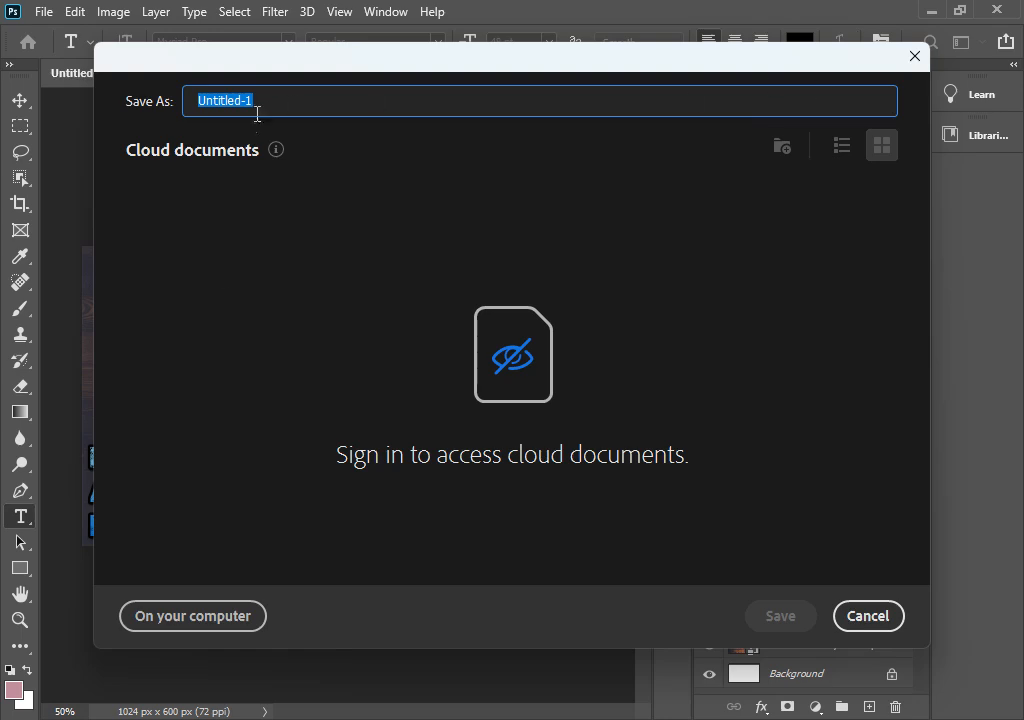
click(128, 610)
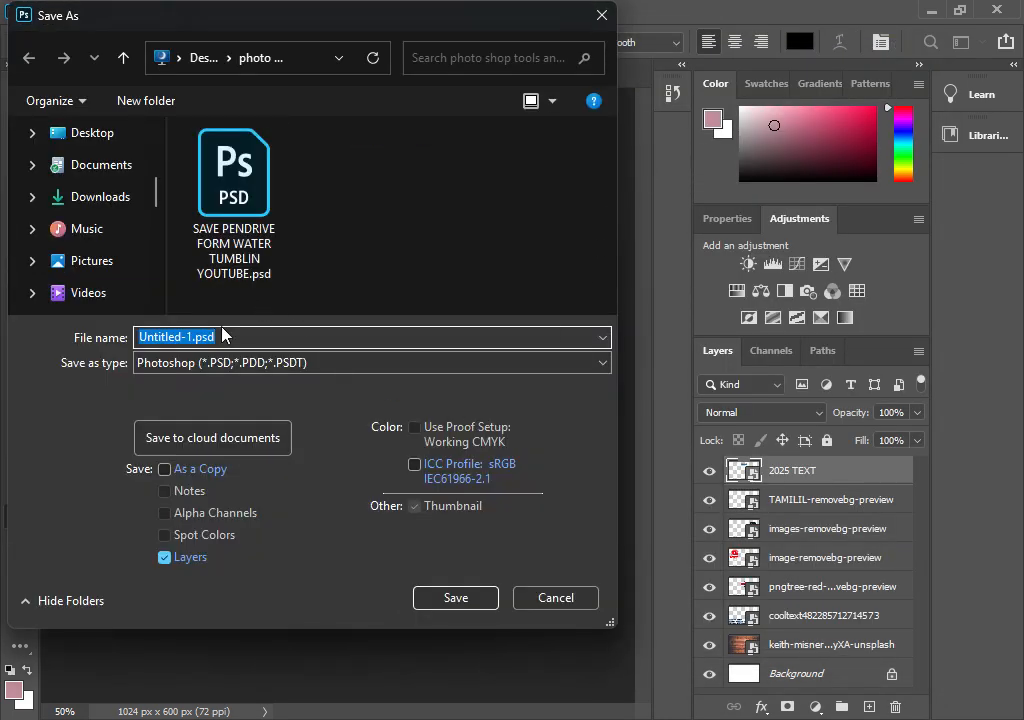
click(286, 363)
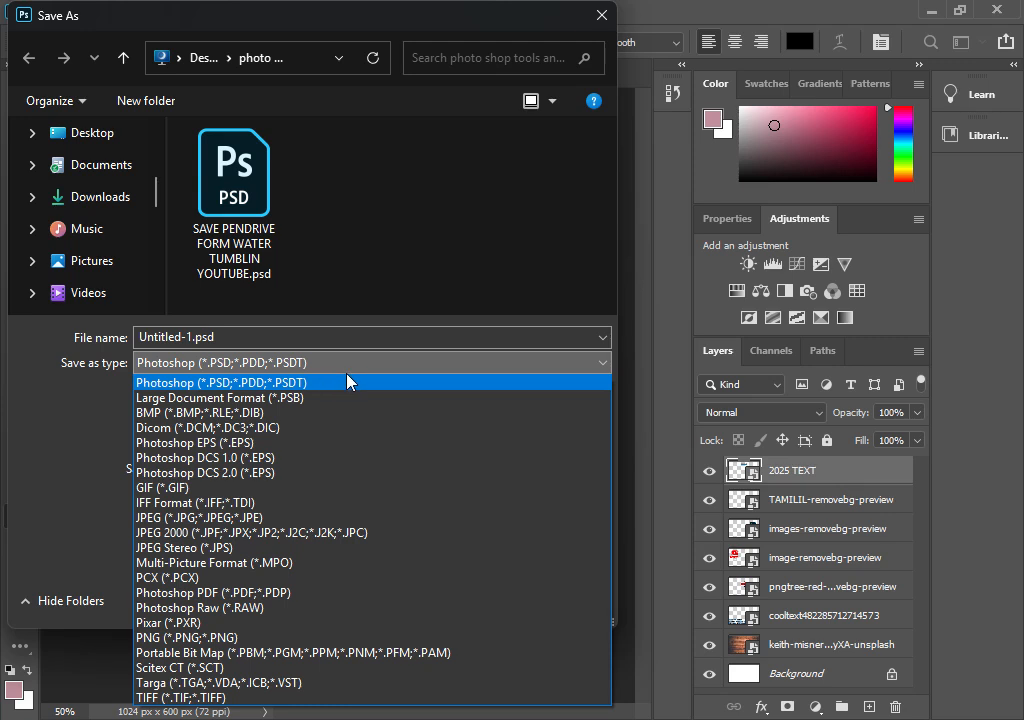
click(280, 382)
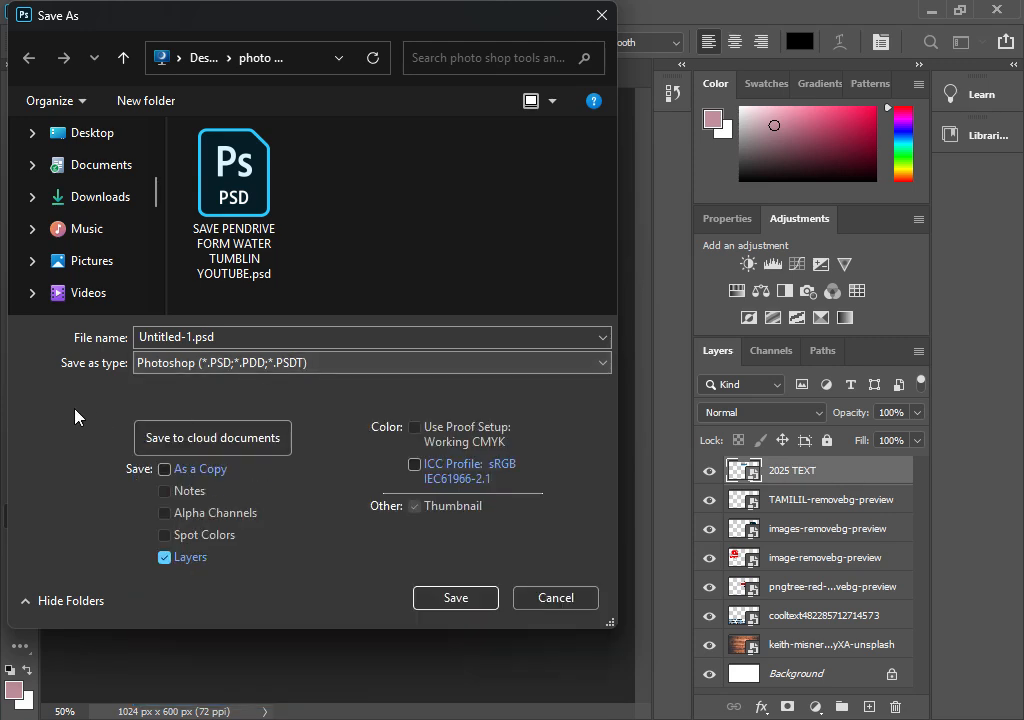
click(343, 371)
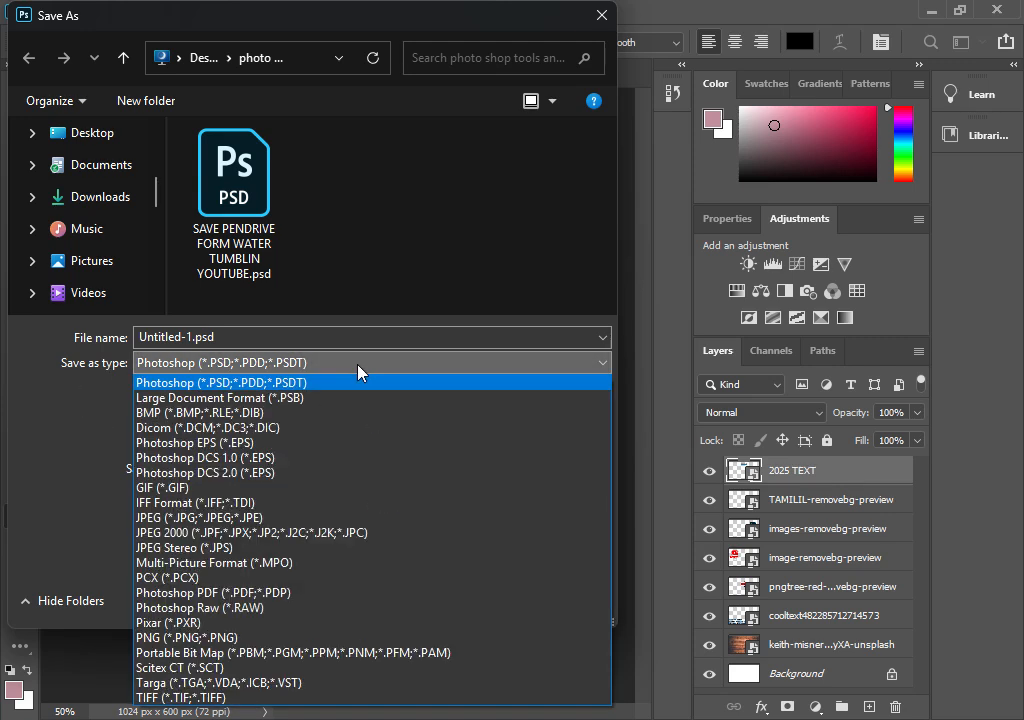
click(289, 518)
scroll(334, 290, down, 5)
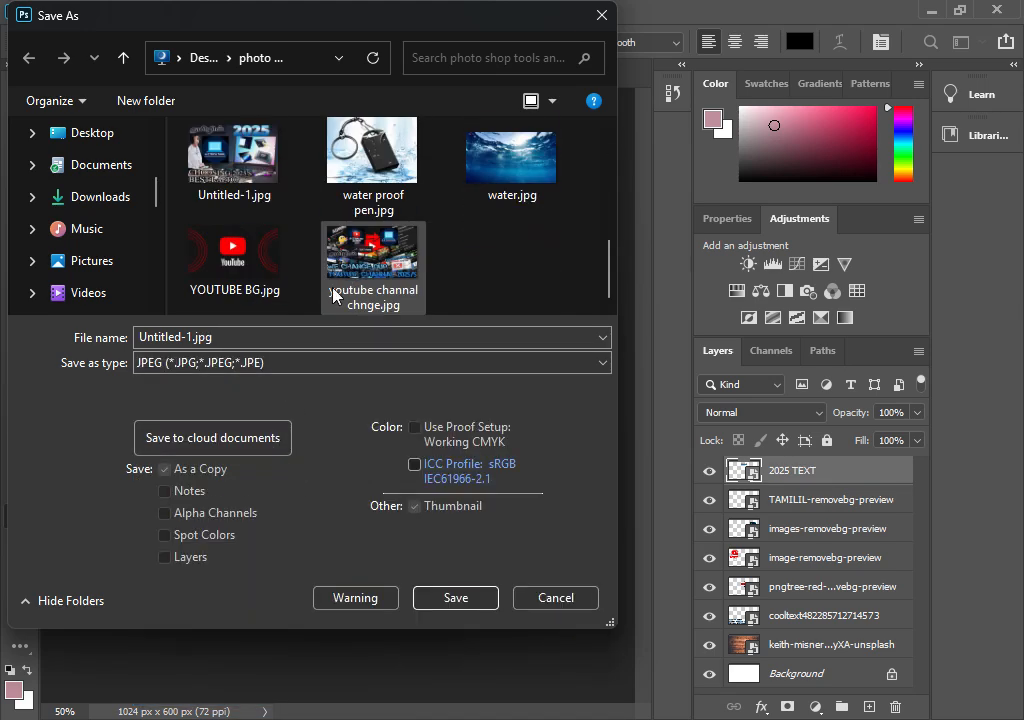
Name the file YOUTUBE TUMBNIAL MAKER.jpg and save it to the chosen folder.
click(190, 333)
click(206, 340)
double_click(190, 333)
key(BackSpace)
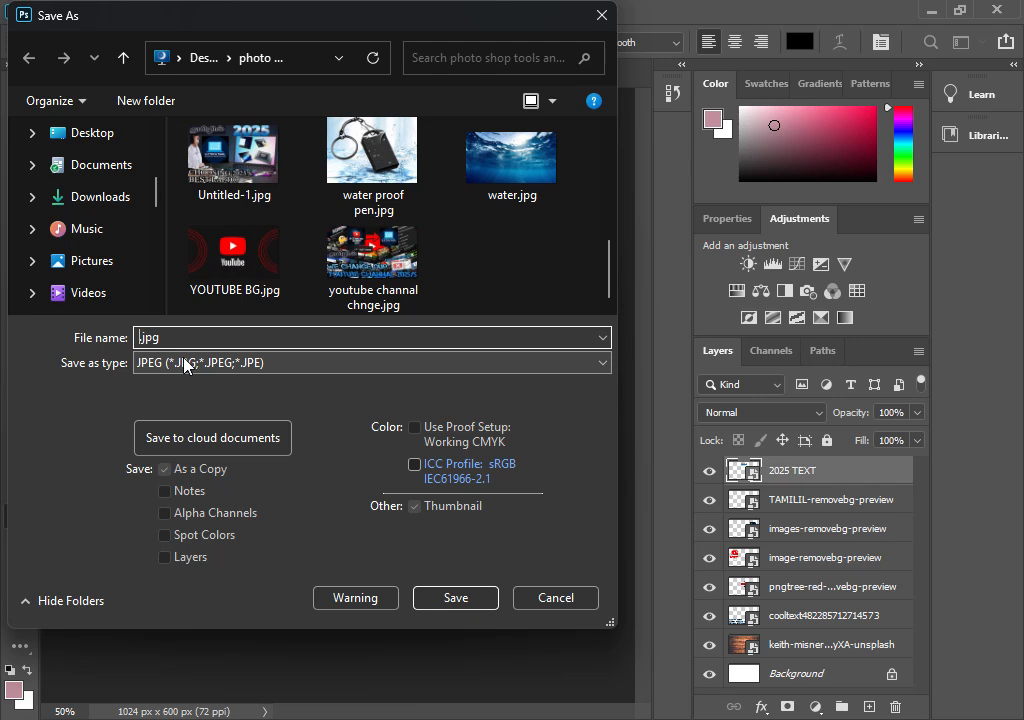
text(YOUTB)
key(ctrl+a)
key(BackSpace)
text(YOUTBE.jpg)
key(BackSpace)
text(UBE TUMBNIAL MA)
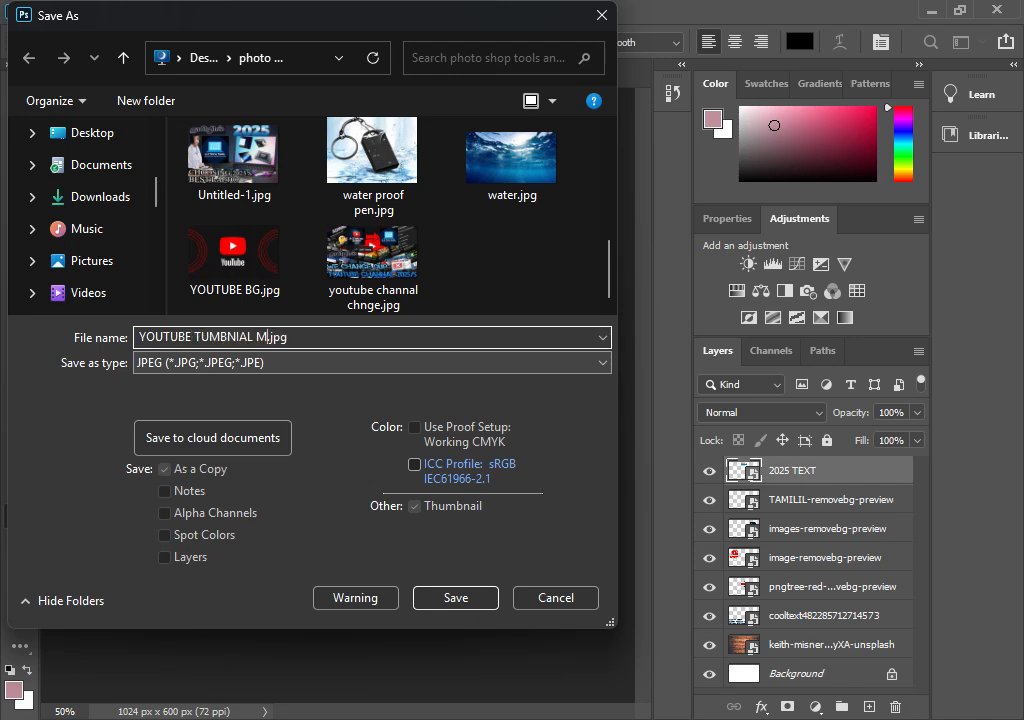
text(KER)
key(Return)
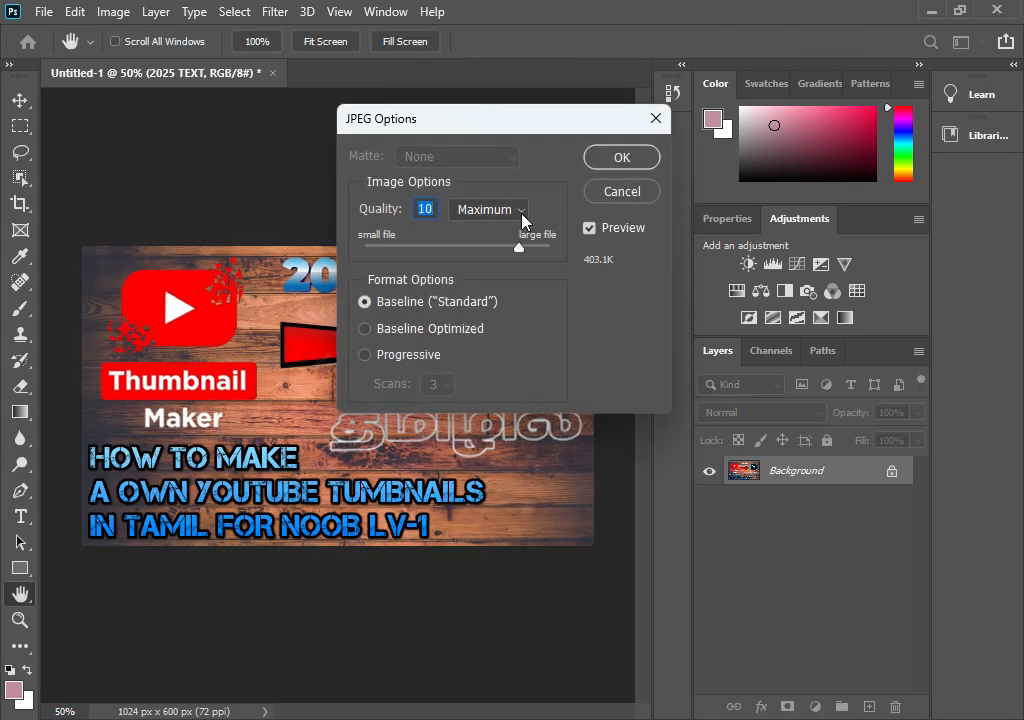
Try the Low and Maximum JPEG quality presets to compare their estimated file sizes.
click(519, 210)
click(485, 229)
click(489, 210)
click(492, 279)
click(515, 210)
click(503, 229)
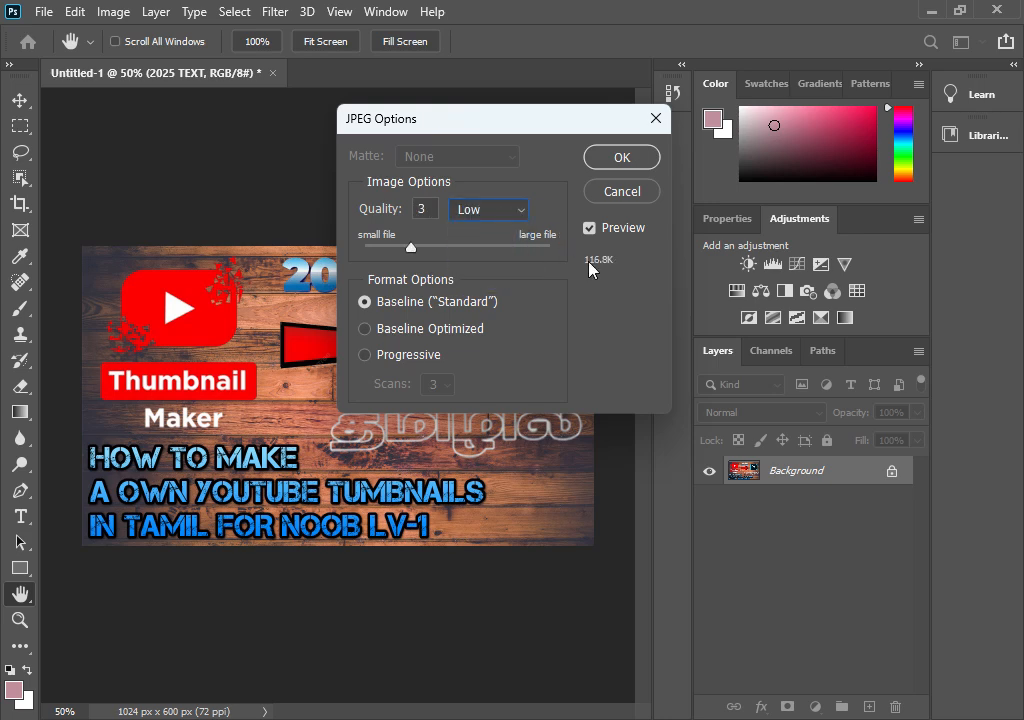
Set the JPEG quality preset to Maximum and finish saving the thumbnail.
click(505, 210)
click(487, 277)
click(615, 160)
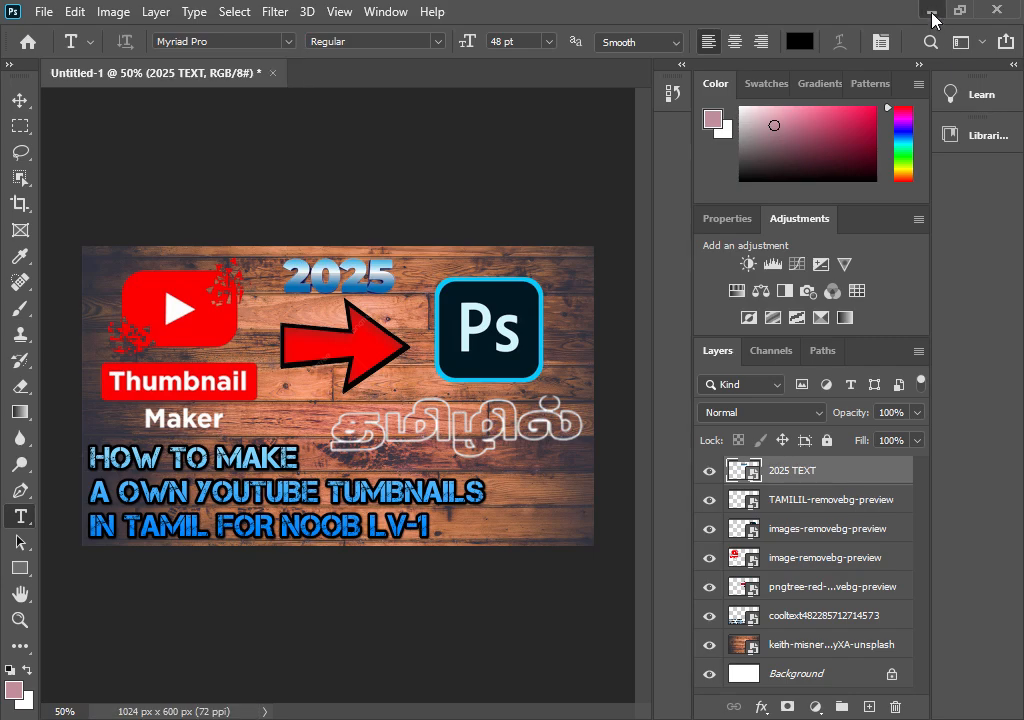
Switch to the "photo shop tools and img" folder in File Explorer, view YOUTUBE TUMBNIAL MAKER.jpg in the image viewer, and close the viewer.
click(932, 12)
scroll(590, 465, down, 10)
scroll(590, 465, down, 3)
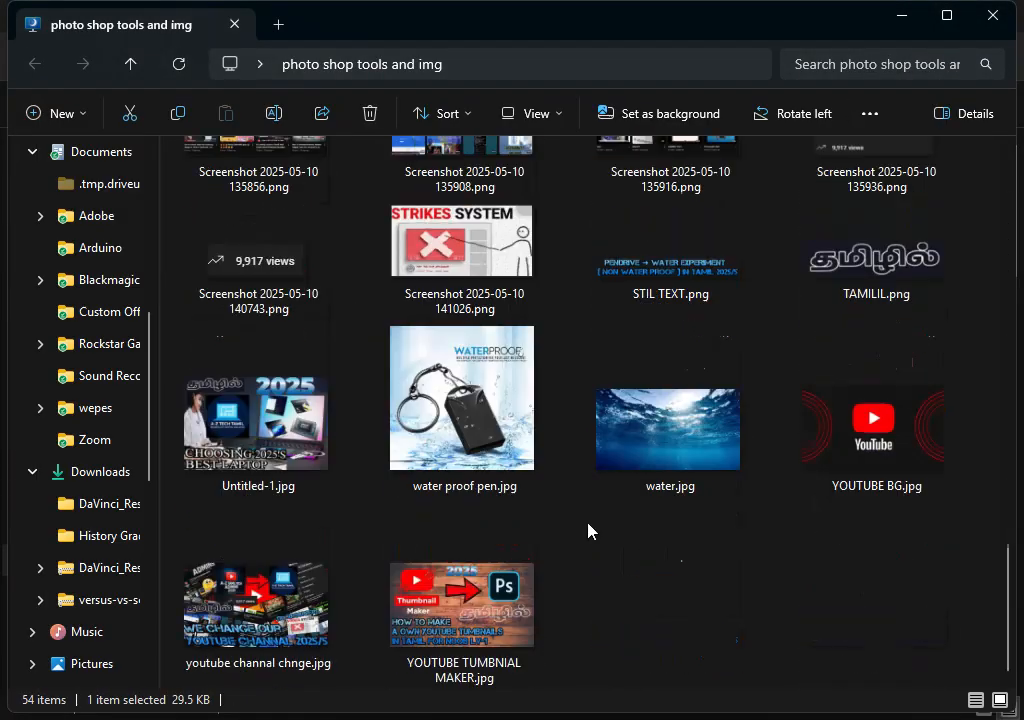
double_click(528, 612)
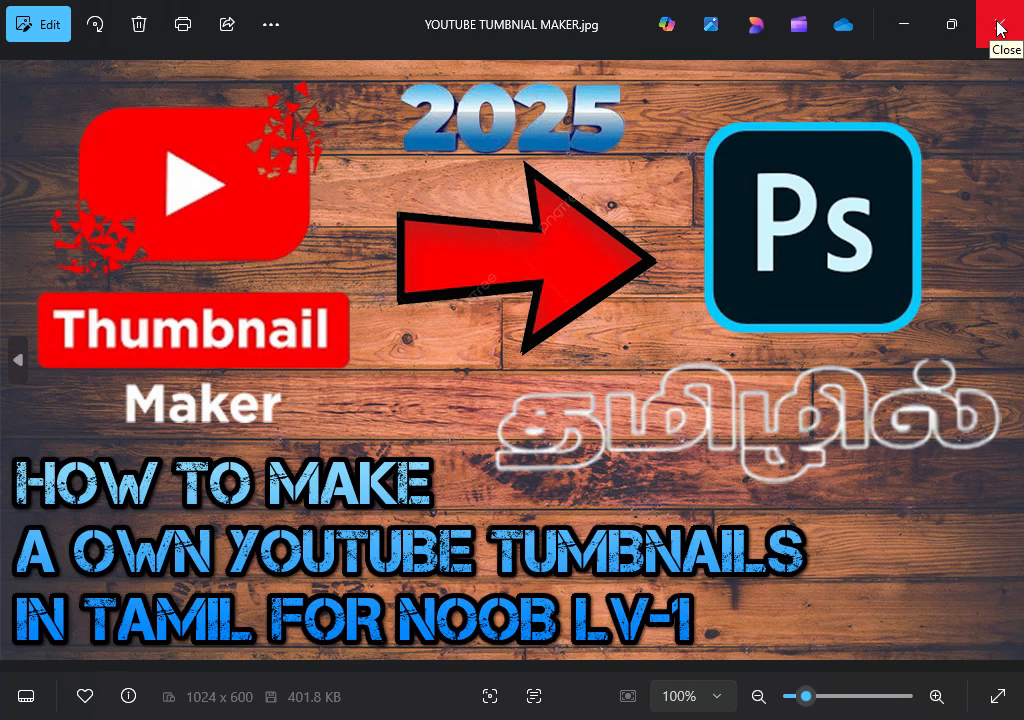
click(1000, 24)
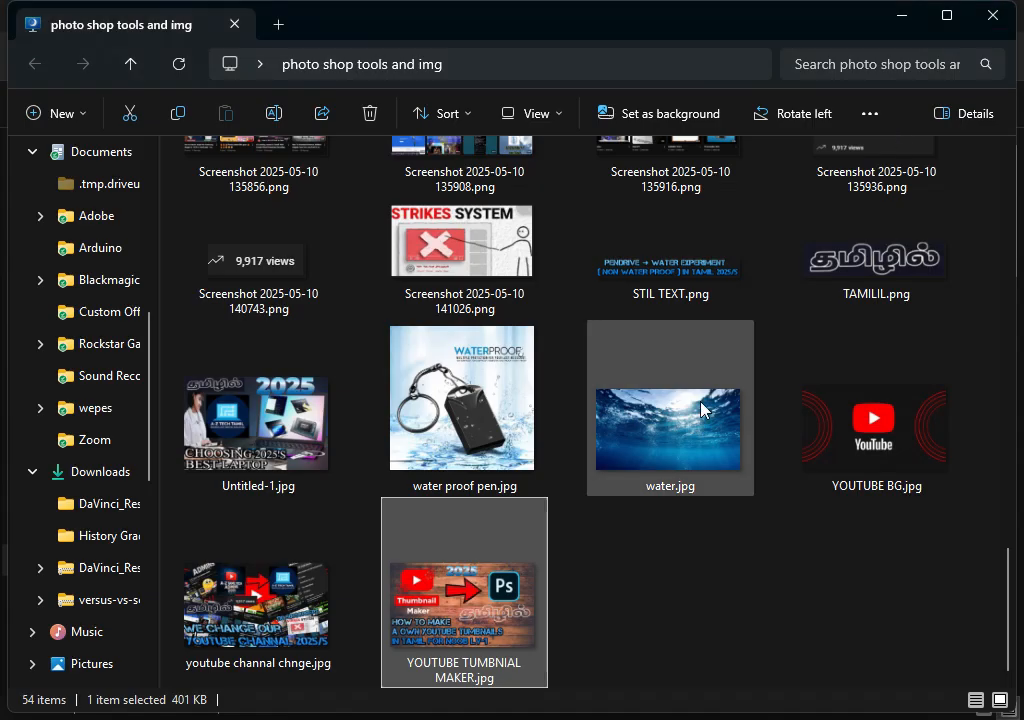